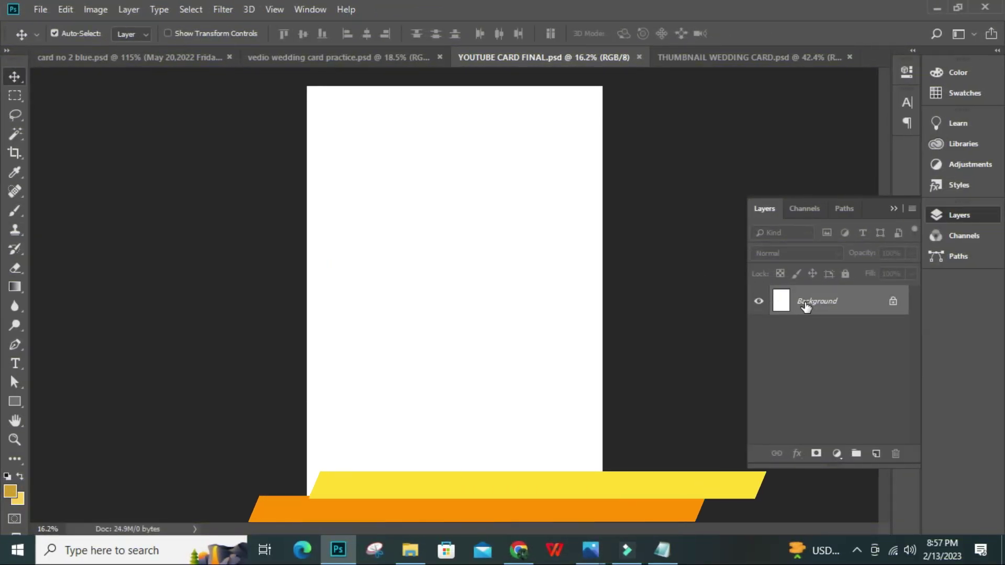
On a new layer, draw a rectangle about 2537 × 3552 px covering the canvas and fill it with the black-to-white gradient
left_click(876, 456)
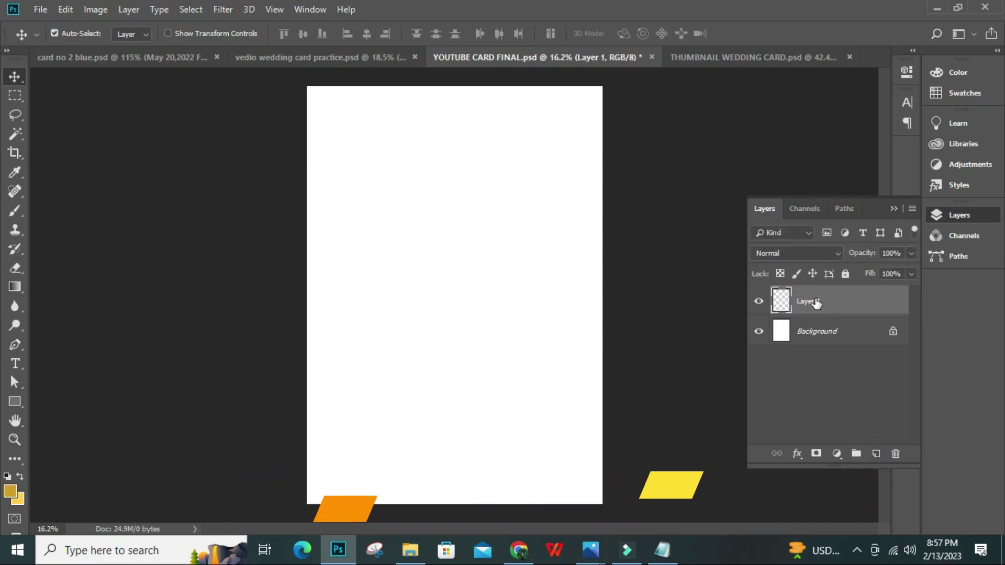
left_click(12, 402)
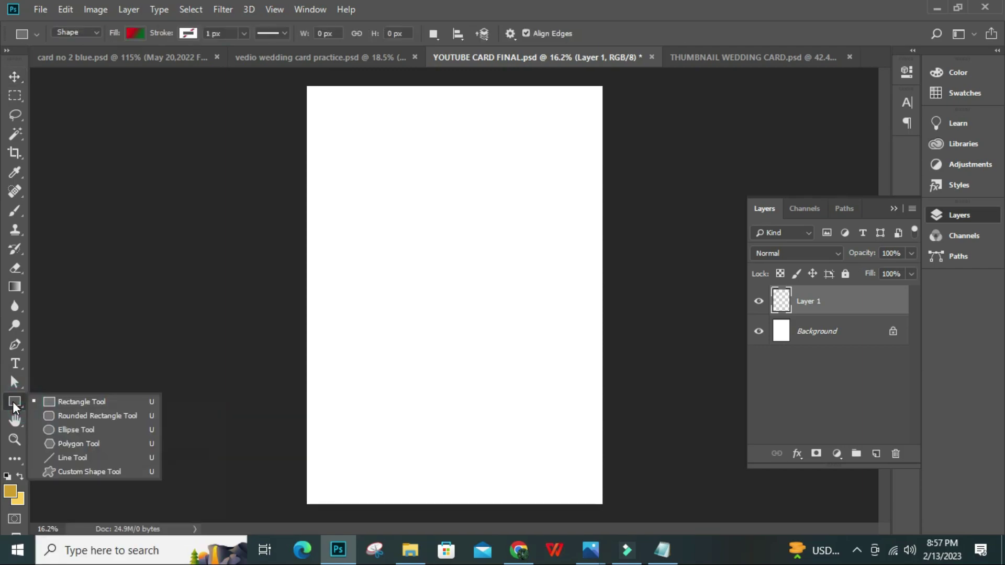
left_click(61, 401)
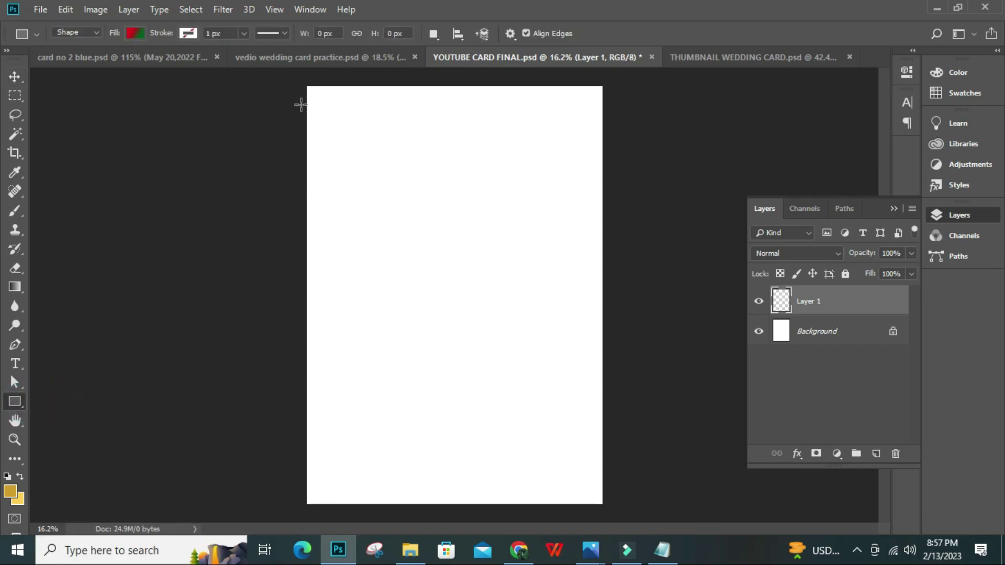
left_click_drag(305, 83, 607, 506)
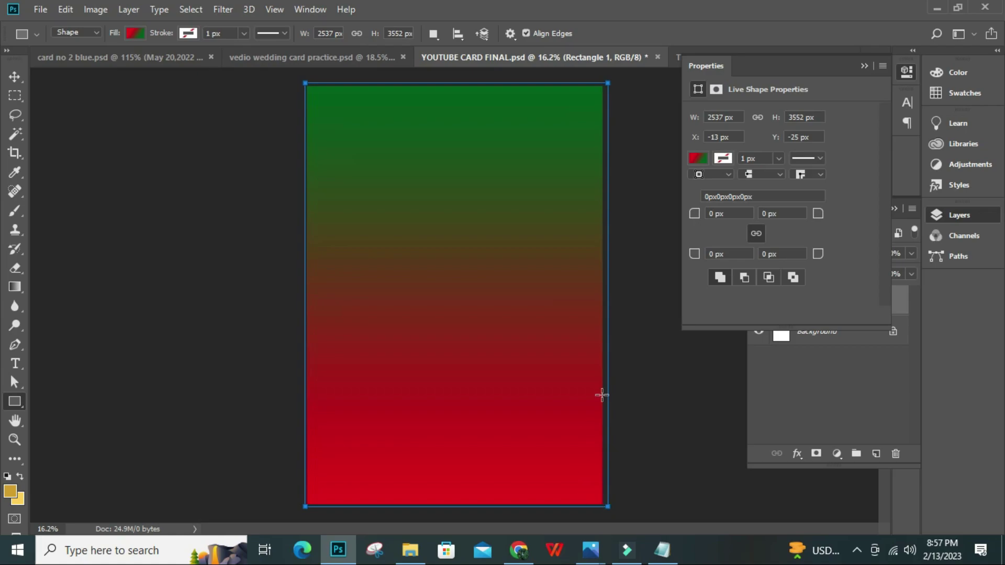
left_click(131, 29)
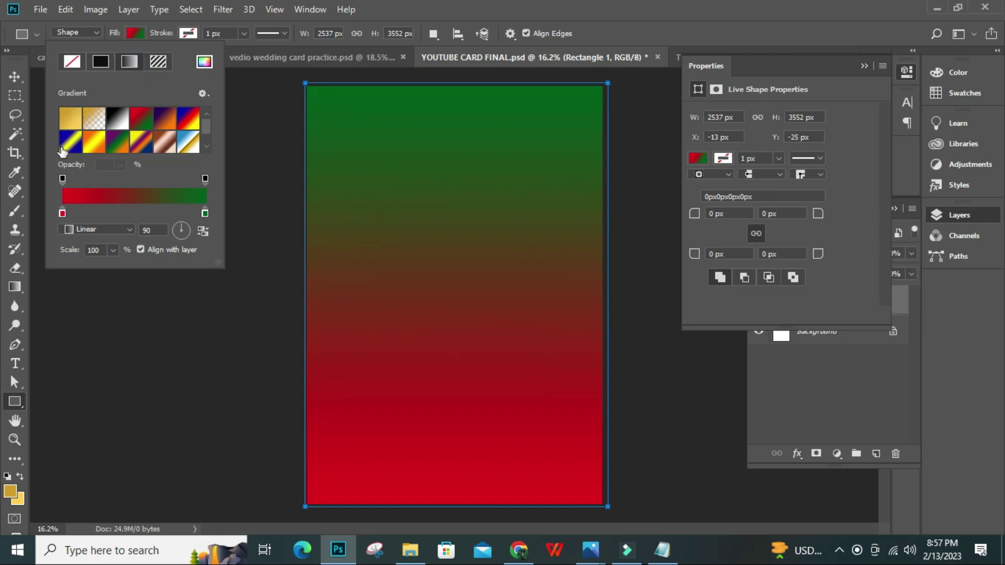
left_click(117, 125)
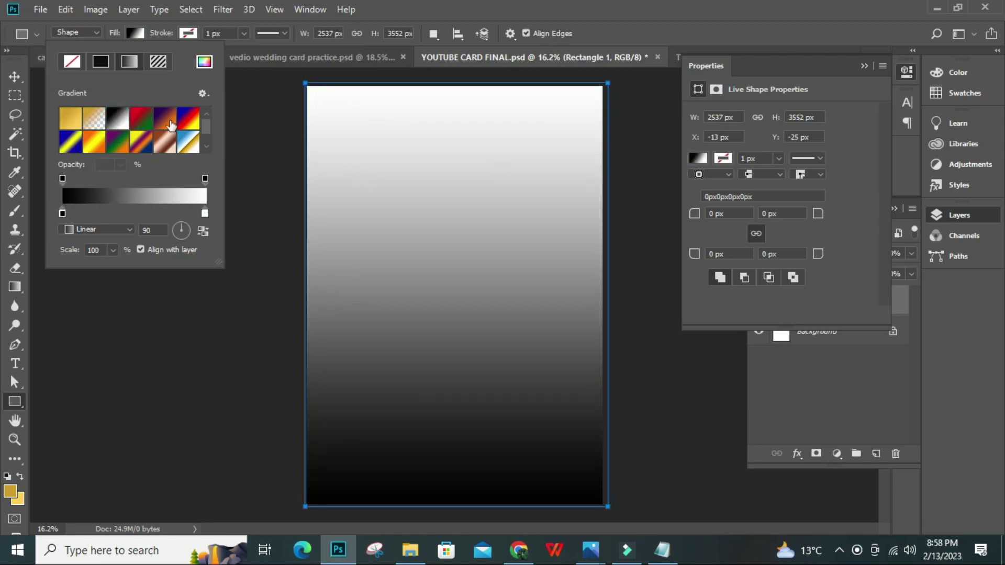
Sample the 020813 swatch from vedio wedding card practice.psd and apply it to the black stop of the rectangle's gradient in YOUTUBE CARD FINAL.psd
left_click(270, 54)
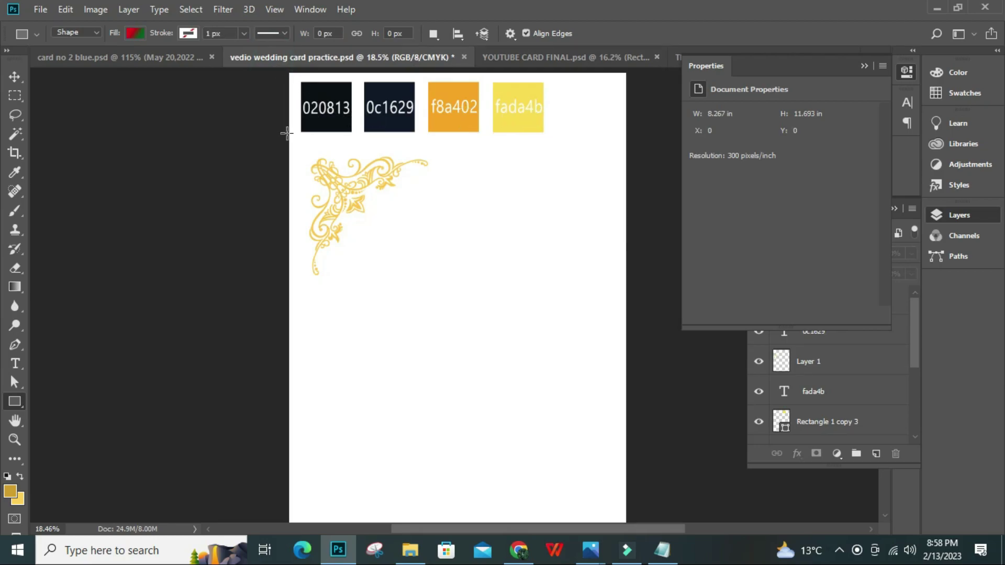
left_click(12, 173)
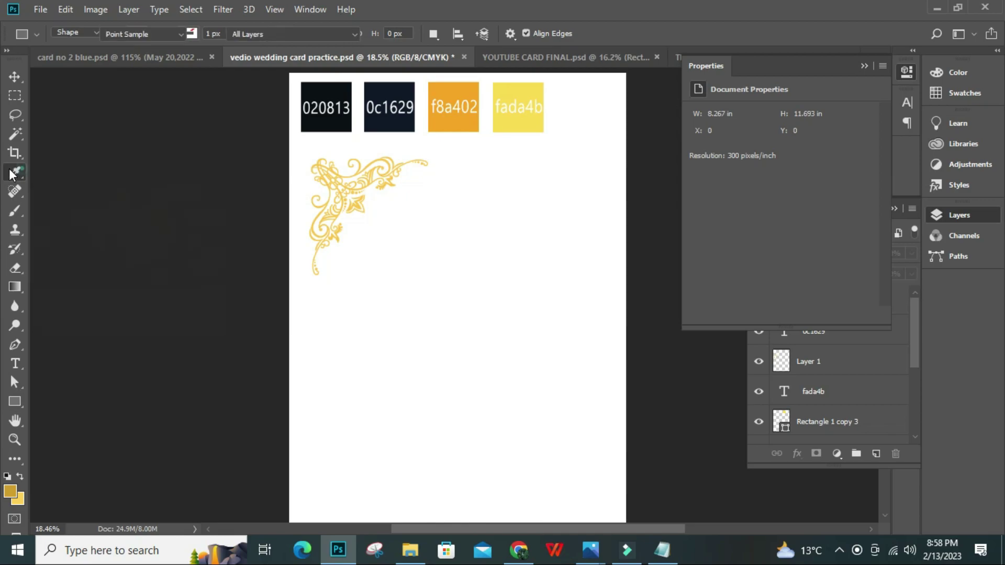
left_click(318, 92)
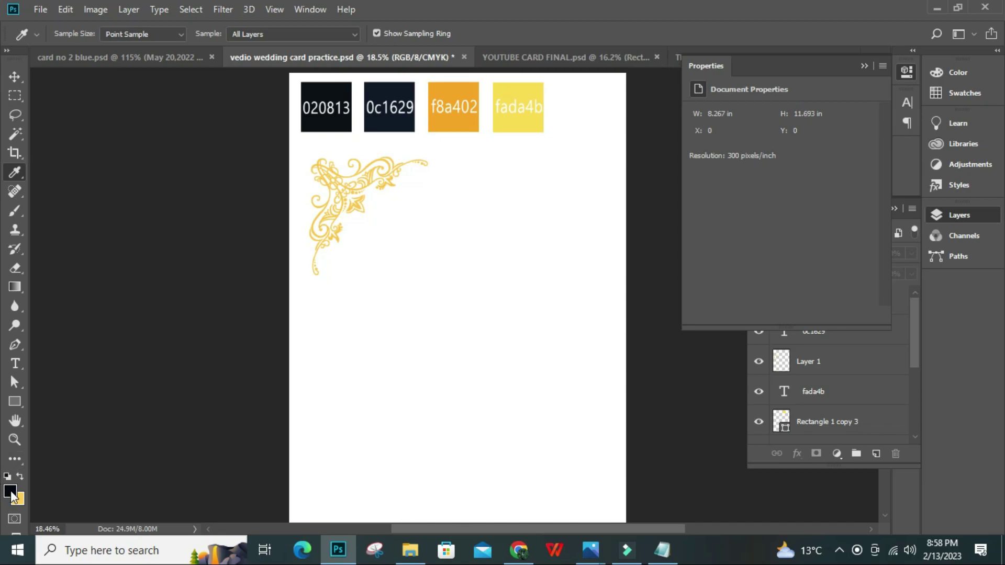
left_click(513, 55)
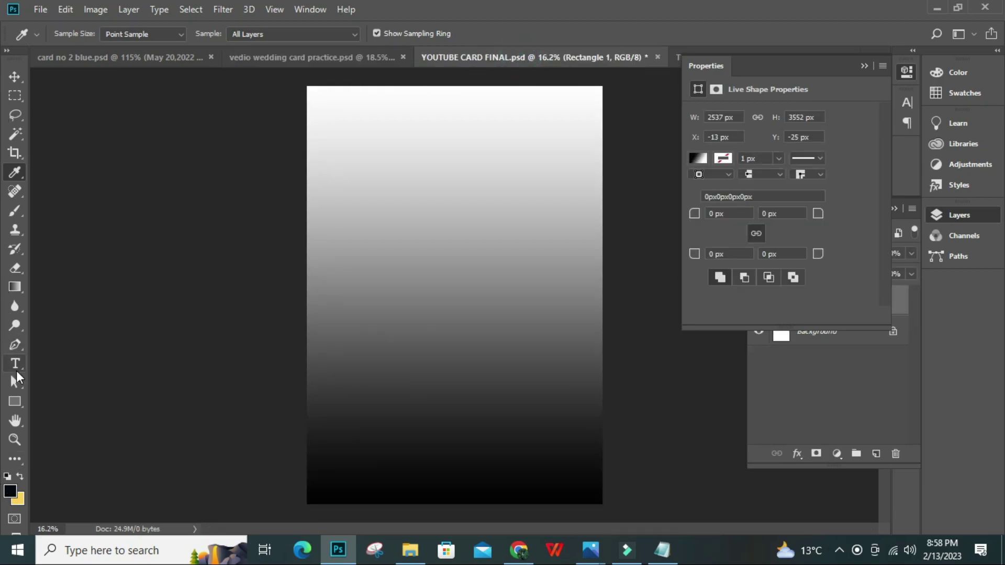
left_click(14, 399)
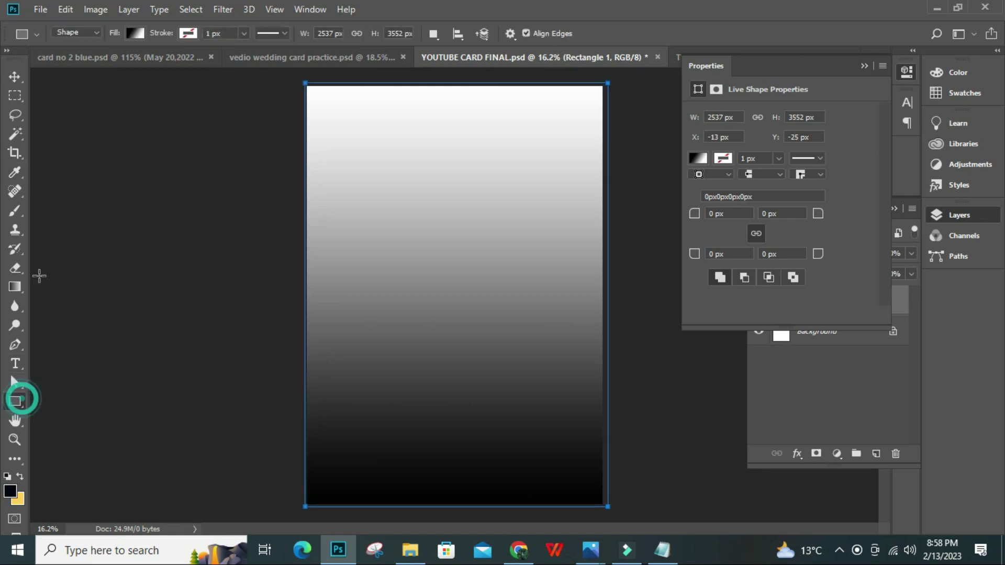
left_click(135, 34)
double_click(62, 212)
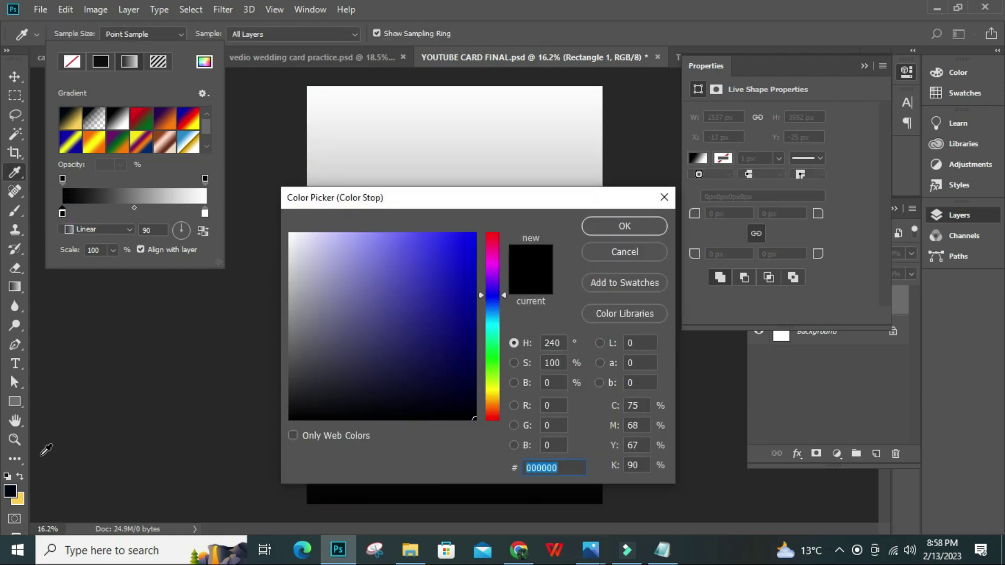
left_click(11, 489)
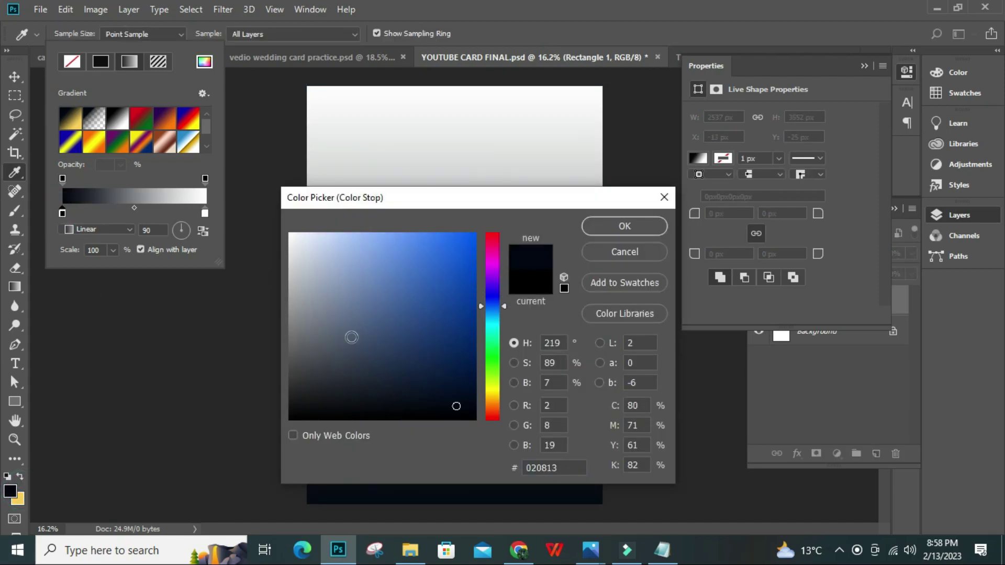
left_click(612, 233)
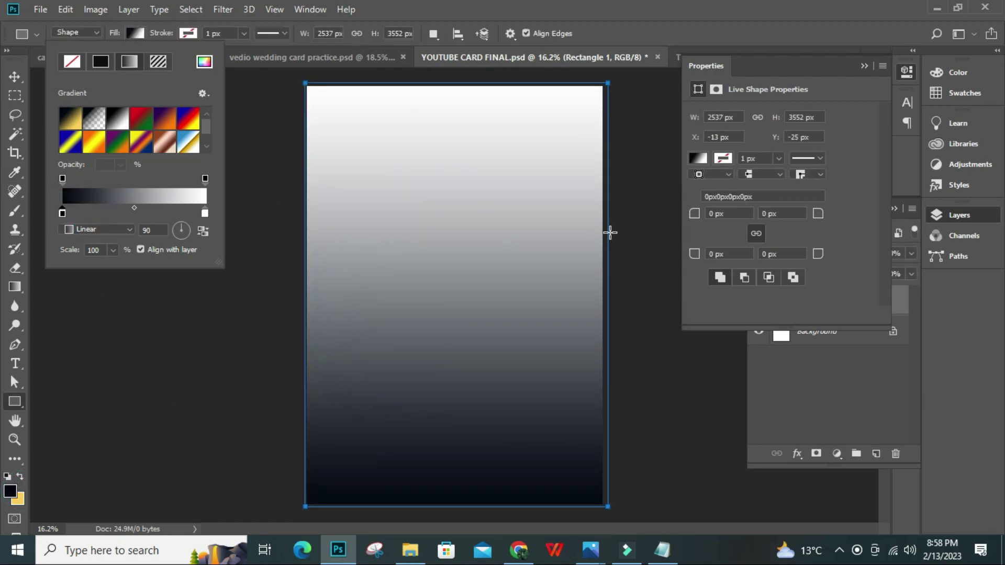
Sample the 0c1629 swatch from vedio wedding card practice.psd and apply it to the white stop of the card rectangle's gradient
left_click(299, 53)
left_click(300, 52)
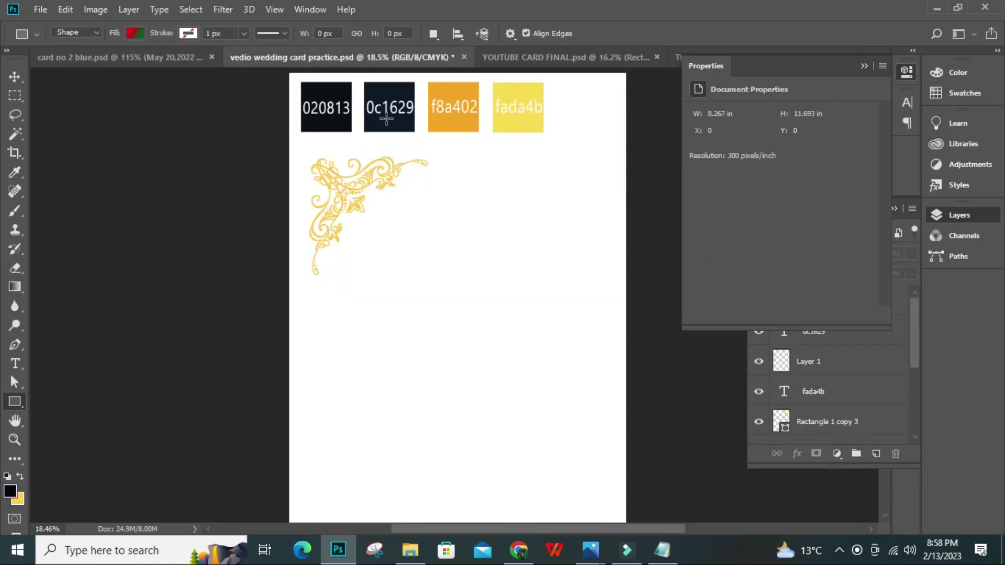
left_click(16, 172)
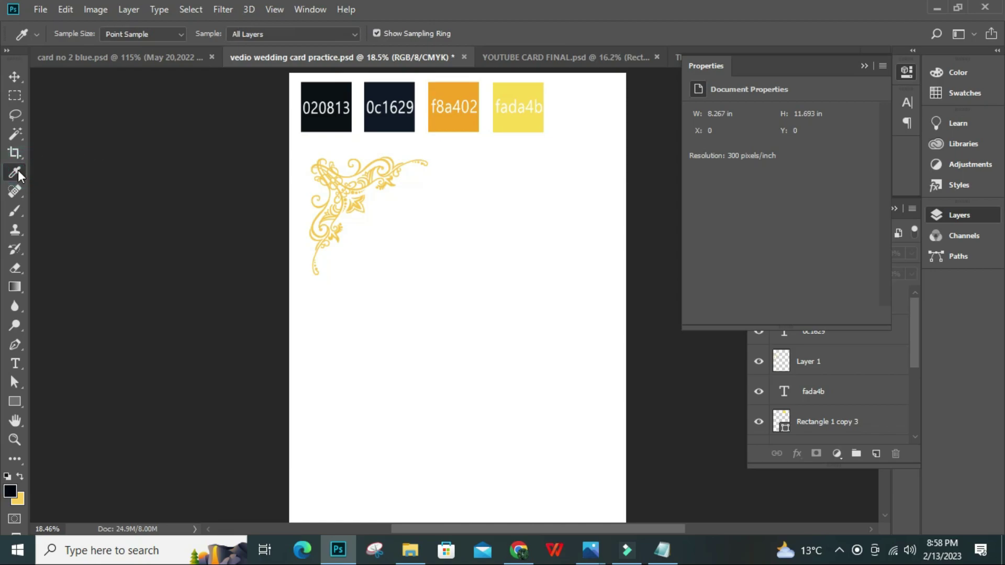
left_click(390, 123)
left_click(523, 57)
left_click(9, 401)
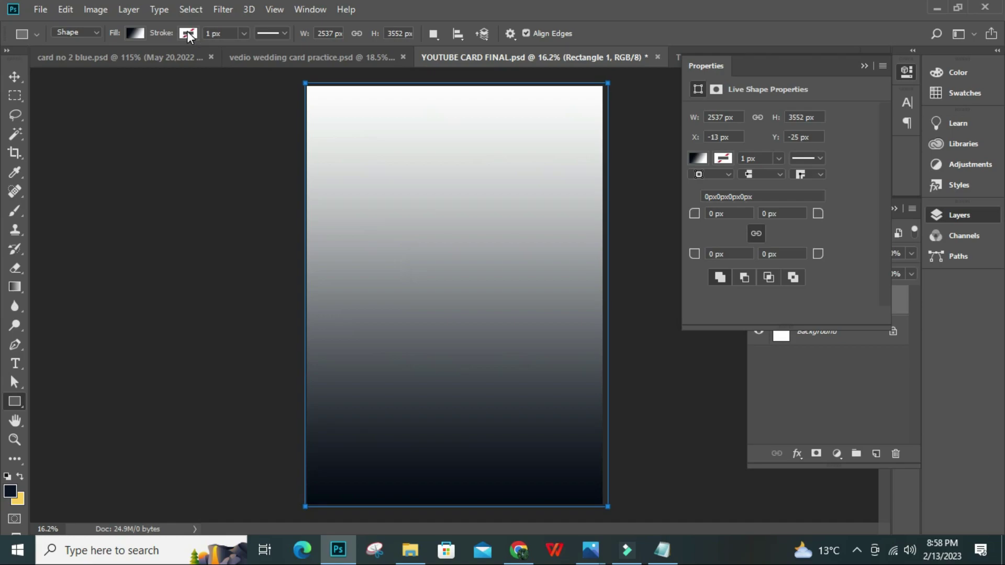
left_click(135, 33)
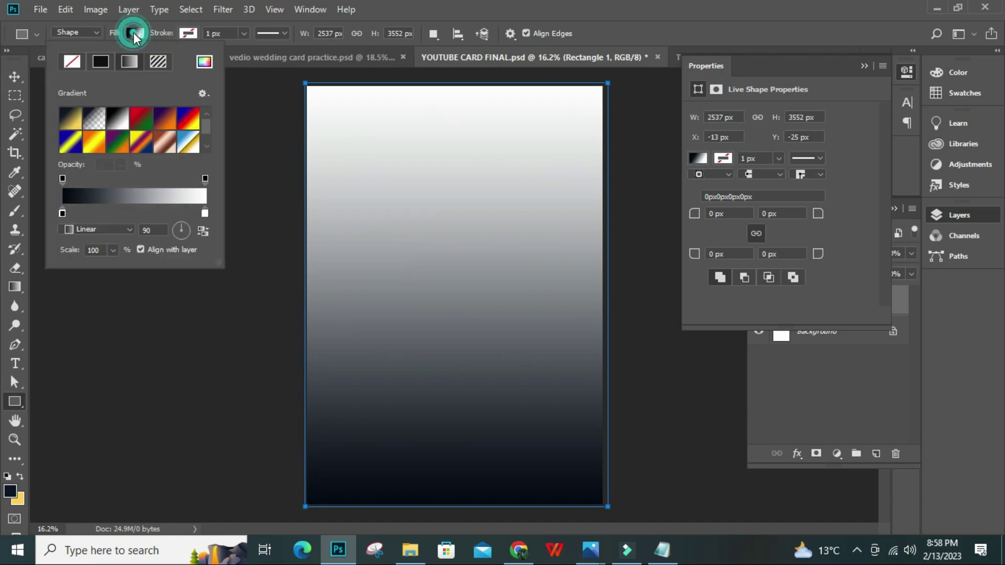
double_click(204, 213)
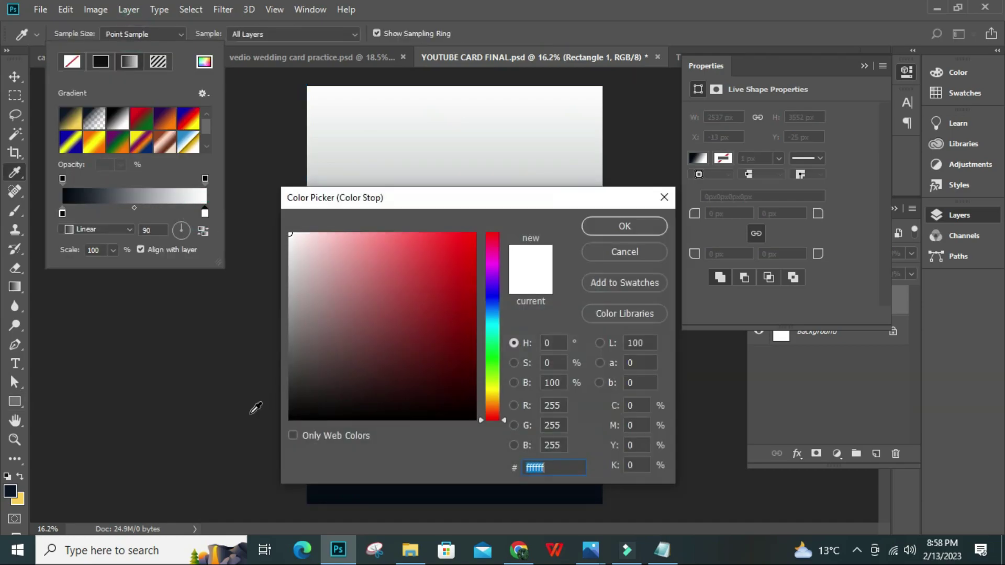
left_click(14, 489)
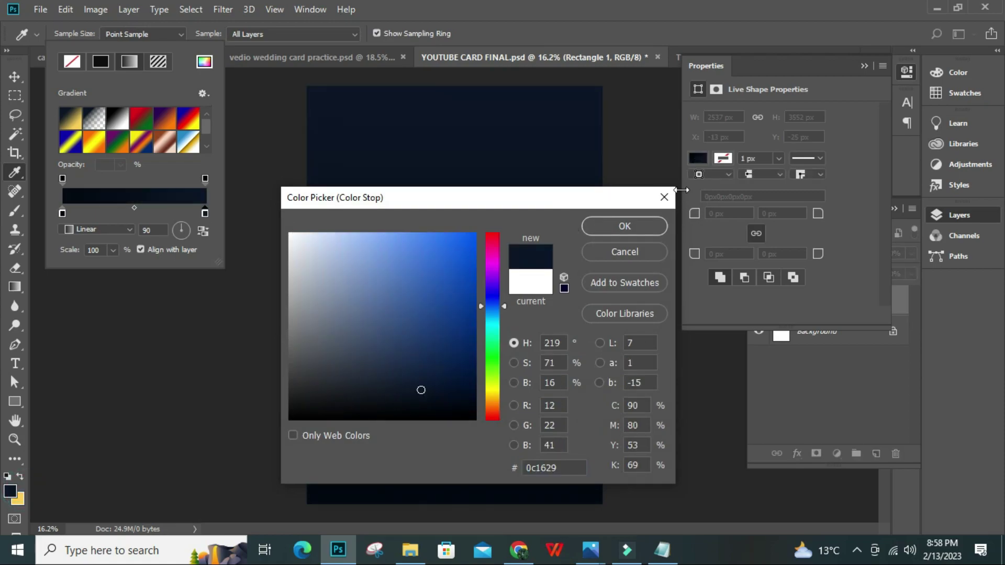
left_click(638, 226)
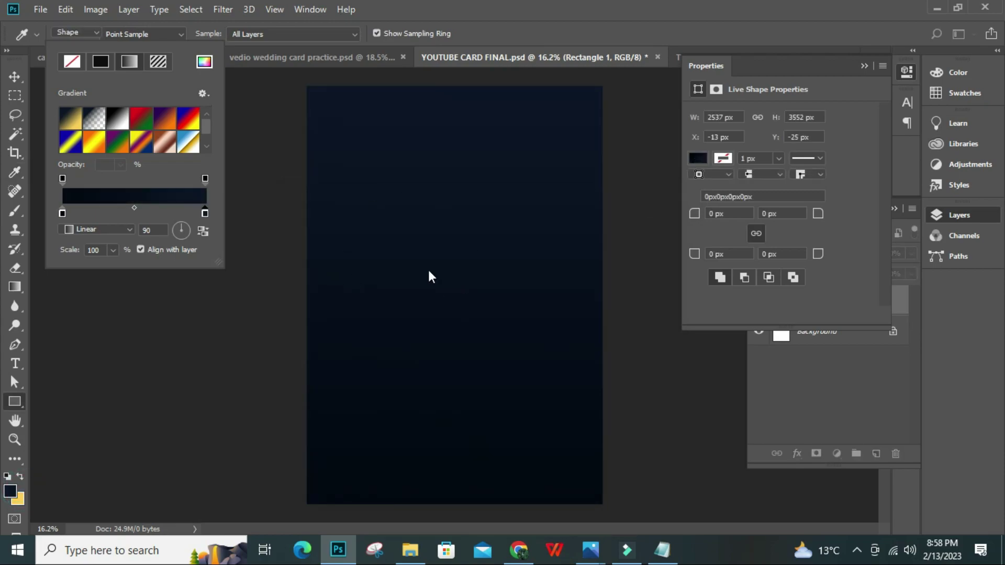
Change the rectangle's gradient to the Angle style at 55 degrees and reverse its colours
left_click(128, 229)
left_click(106, 267)
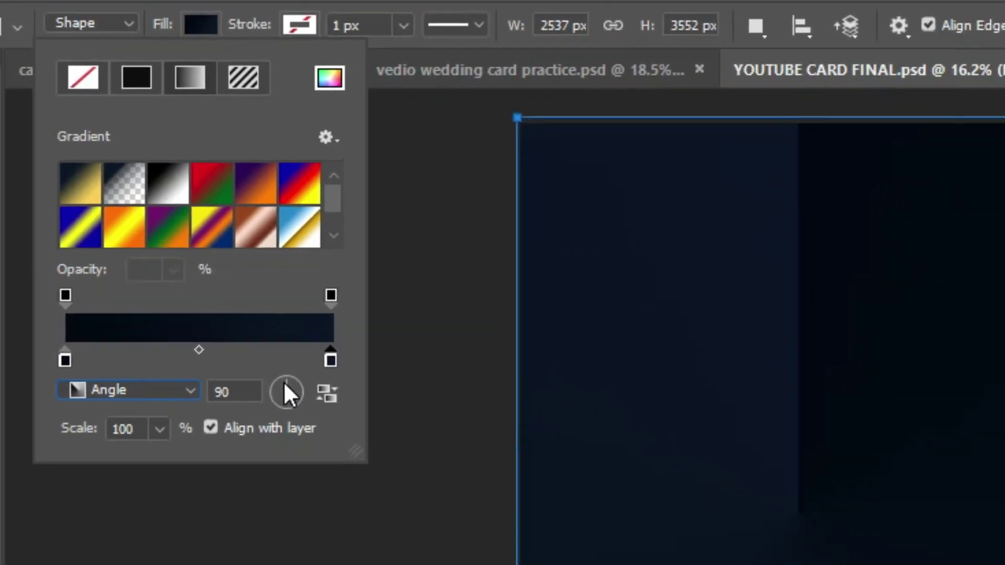
left_click_drag(286, 386, 298, 389)
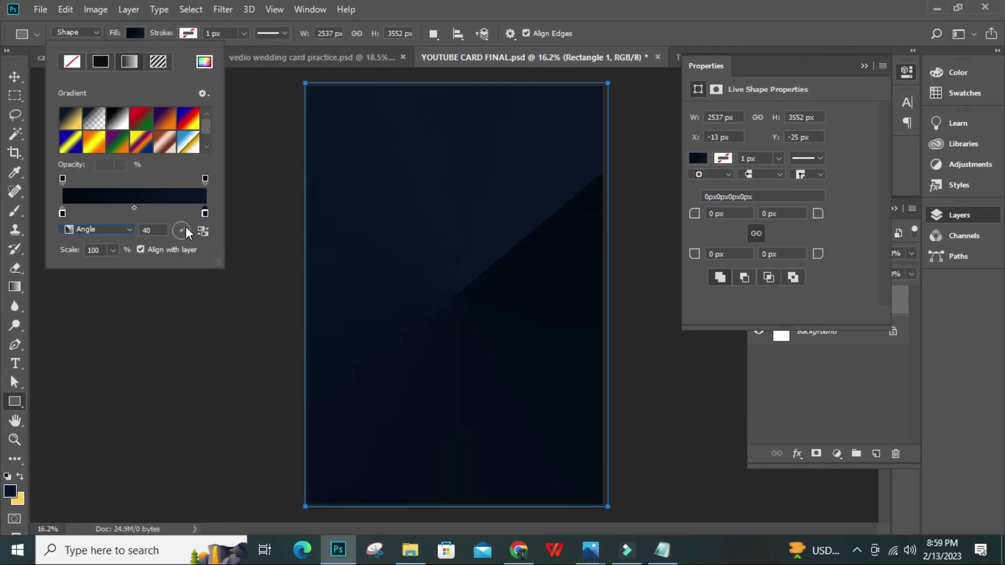
double_click(146, 231)
type("48")
key("Return")
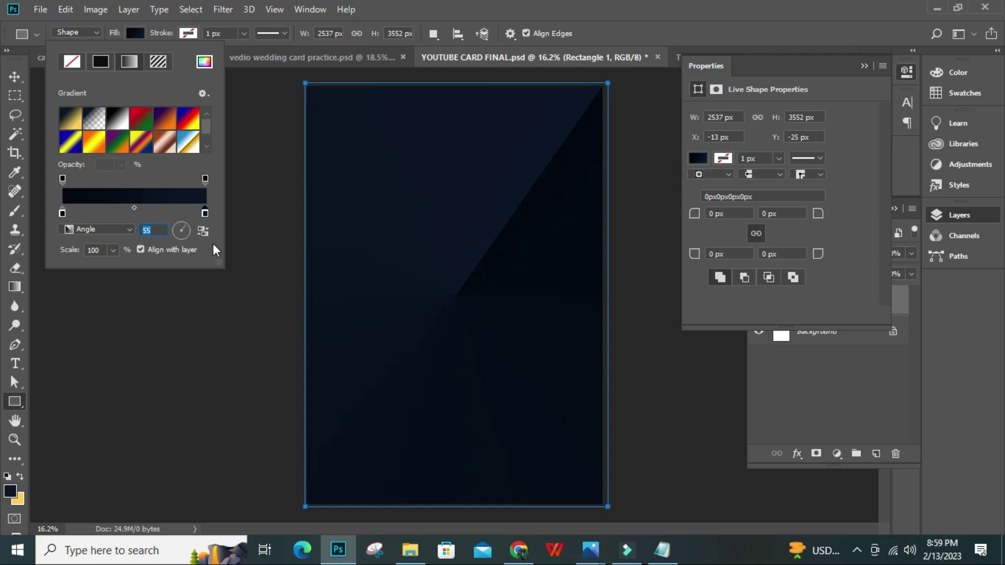
left_click(203, 231)
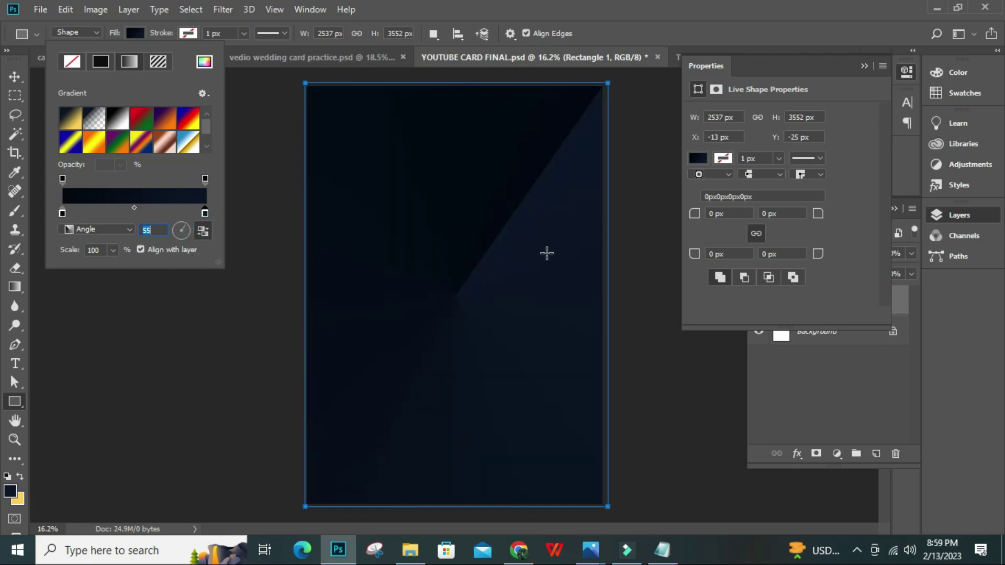
left_click(16, 78)
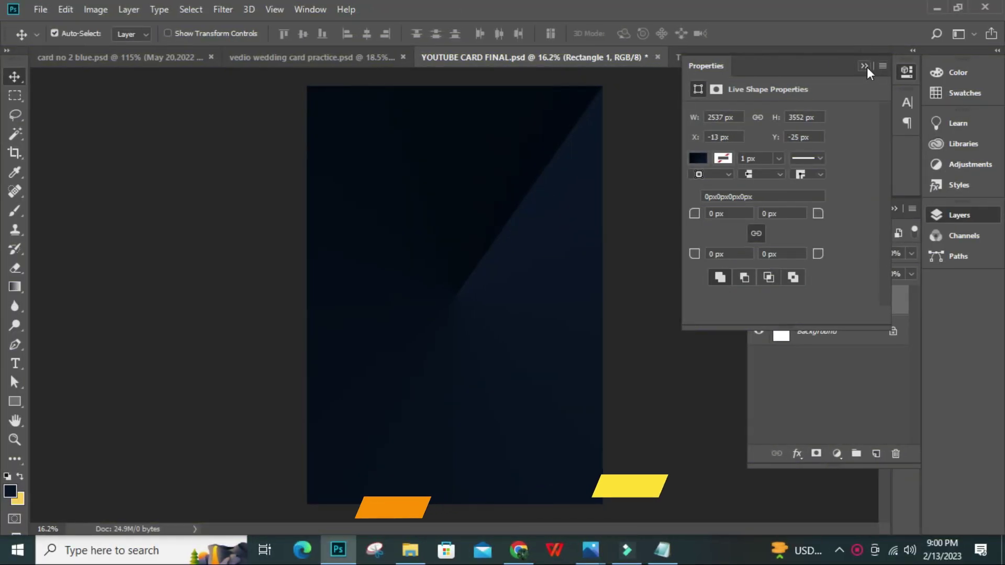
left_click(866, 67)
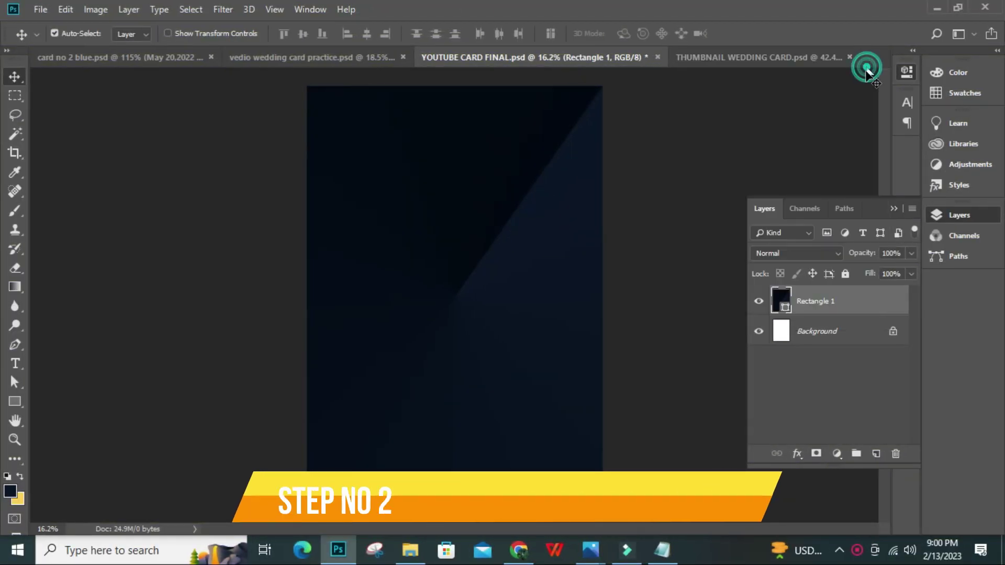
On a new layer, draw an inner rectangle about 2179 × 3164 px, inset from the card's edges
left_click(877, 455)
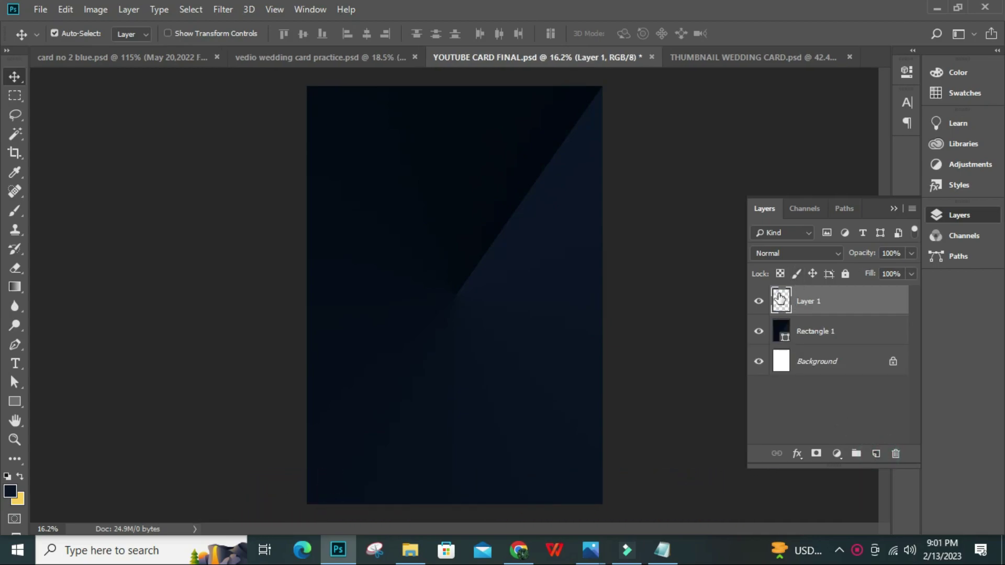
left_click(8, 399)
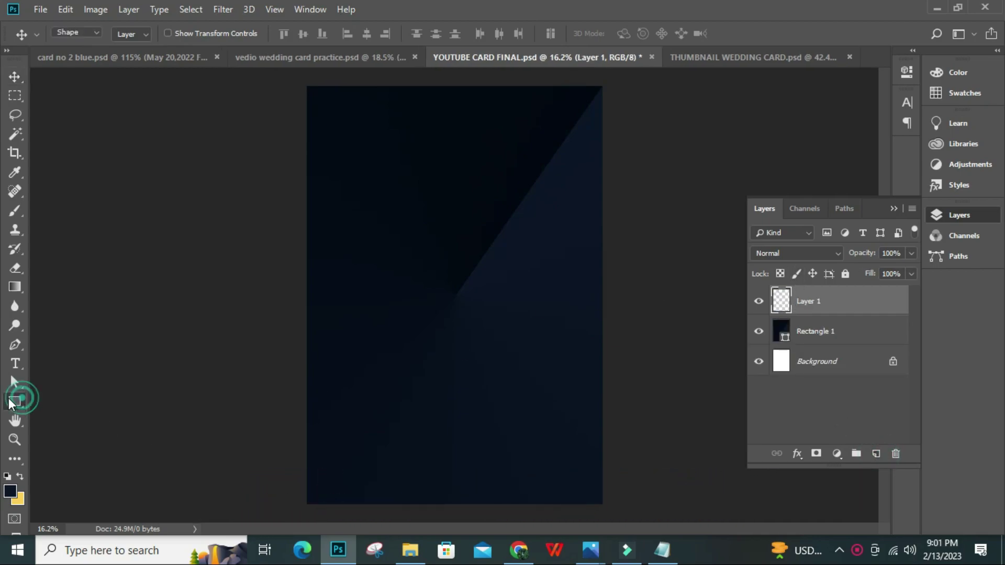
left_click(63, 403)
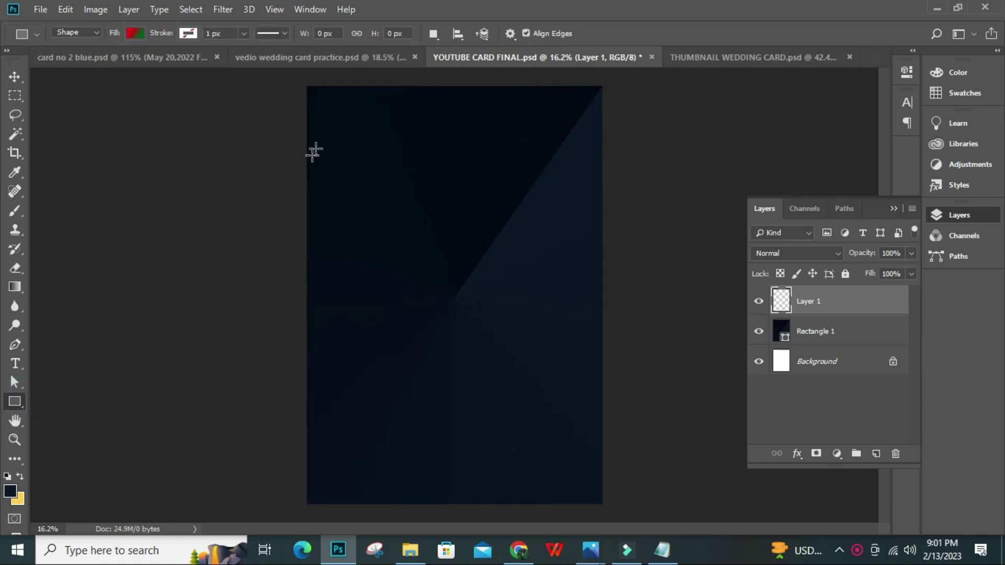
left_click_drag(315, 101, 598, 490)
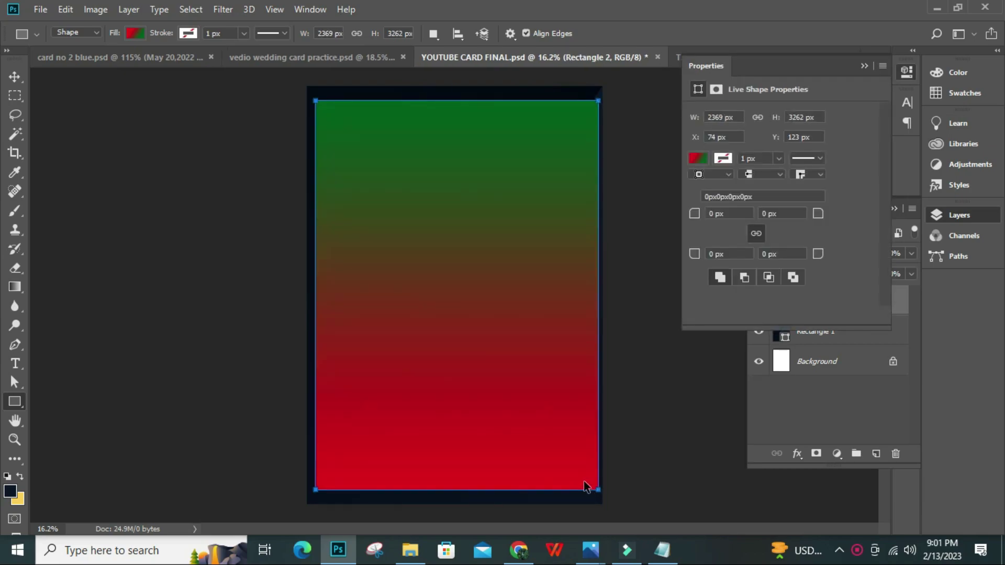
key("ctrl+z")
left_click_drag(324, 107, 583, 484)
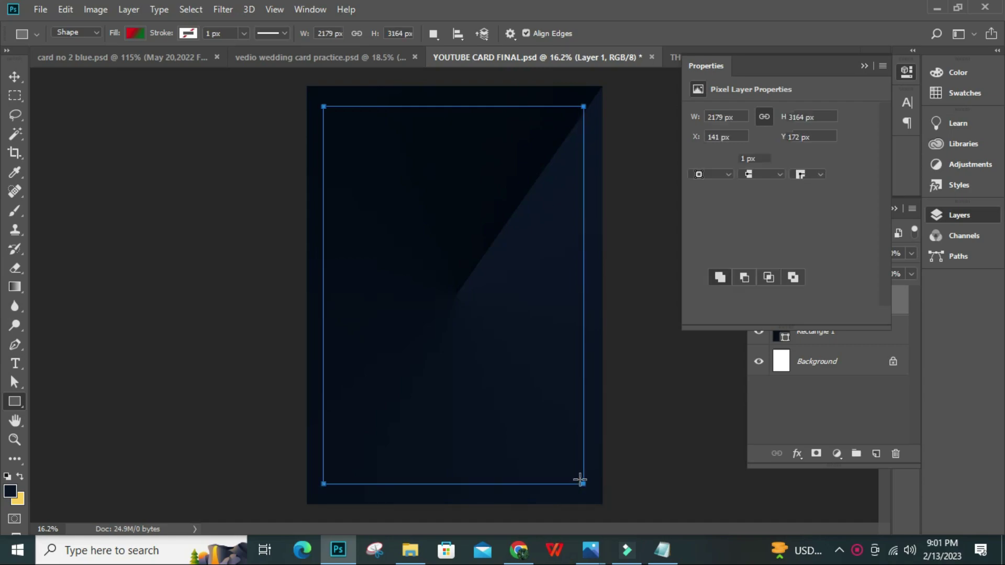
Remove the inner rectangle's fill and give it a gradient stroke
left_click(133, 32)
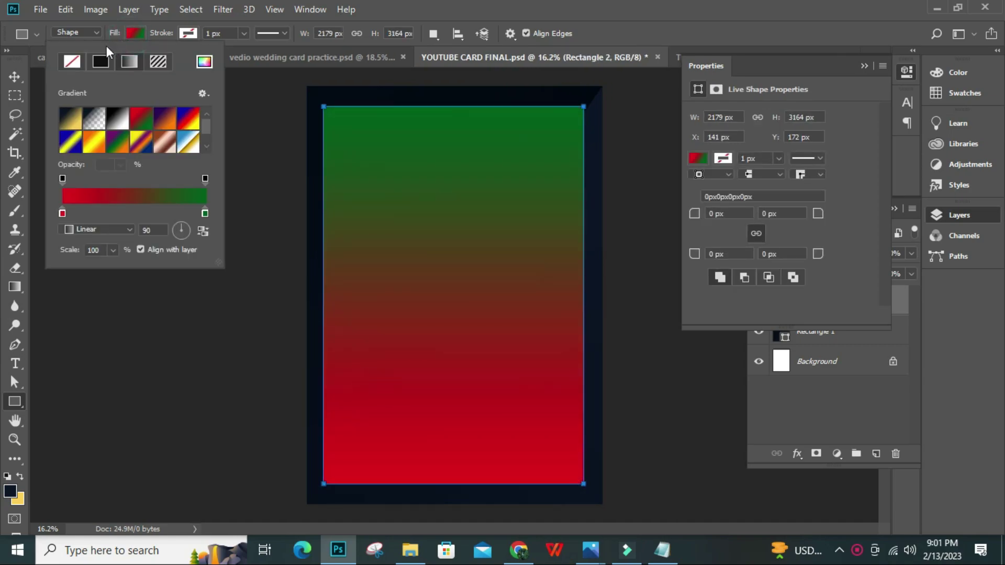
left_click(70, 61)
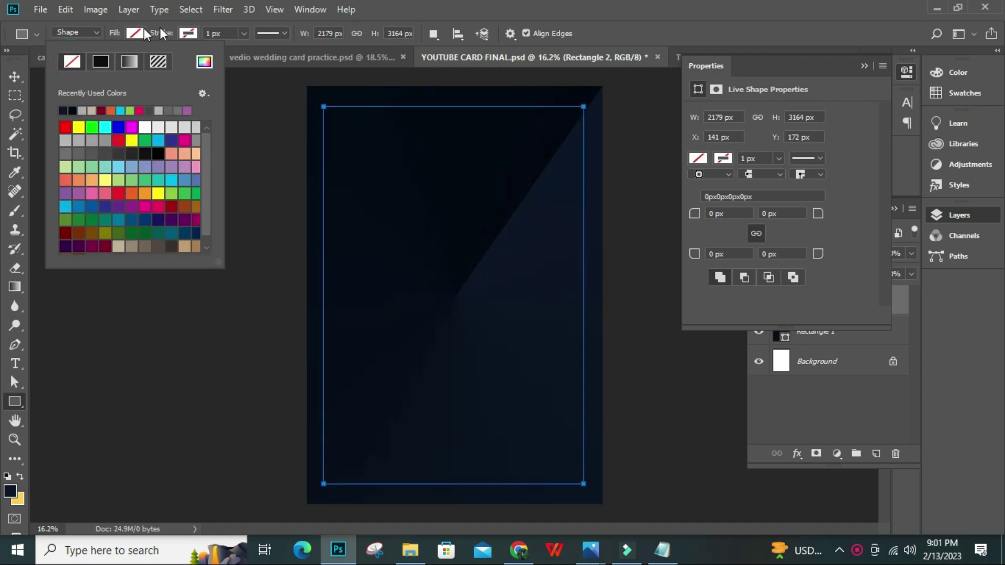
left_click(193, 32)
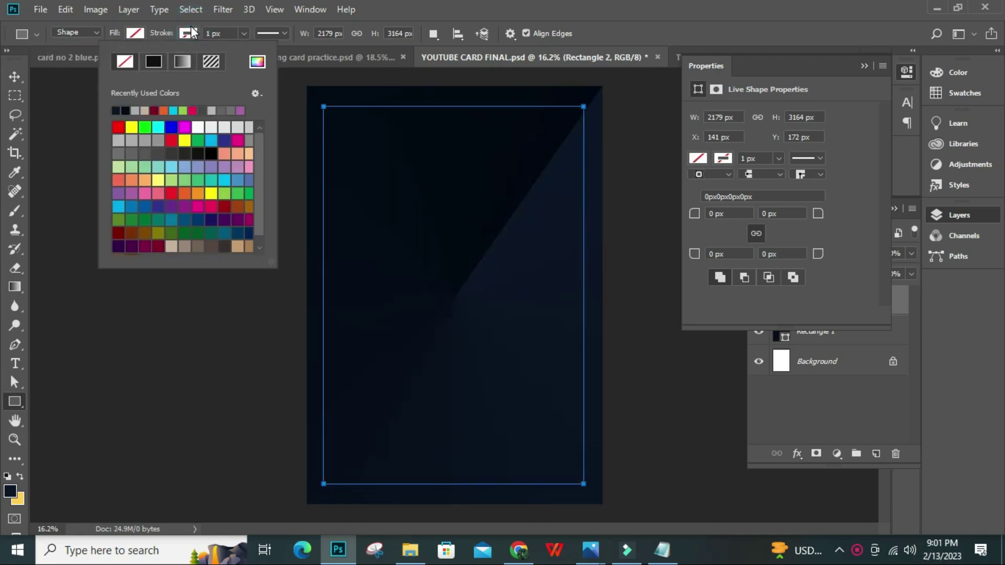
left_click(179, 62)
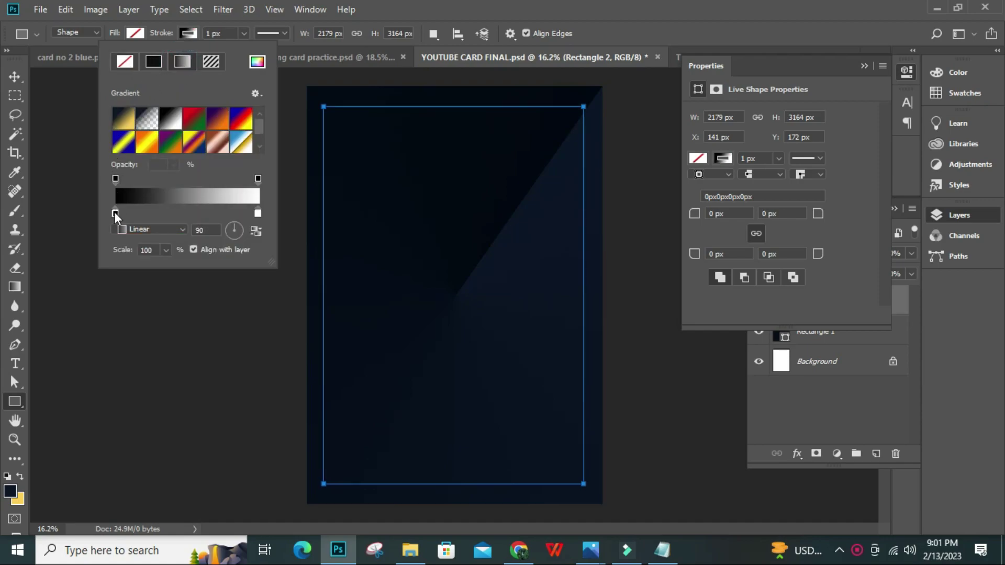
Sample the f8a402 swatch from vedio wedding card practice.psd and apply it to the black stop of the inner rectangle's stroke gradient
left_click(293, 54)
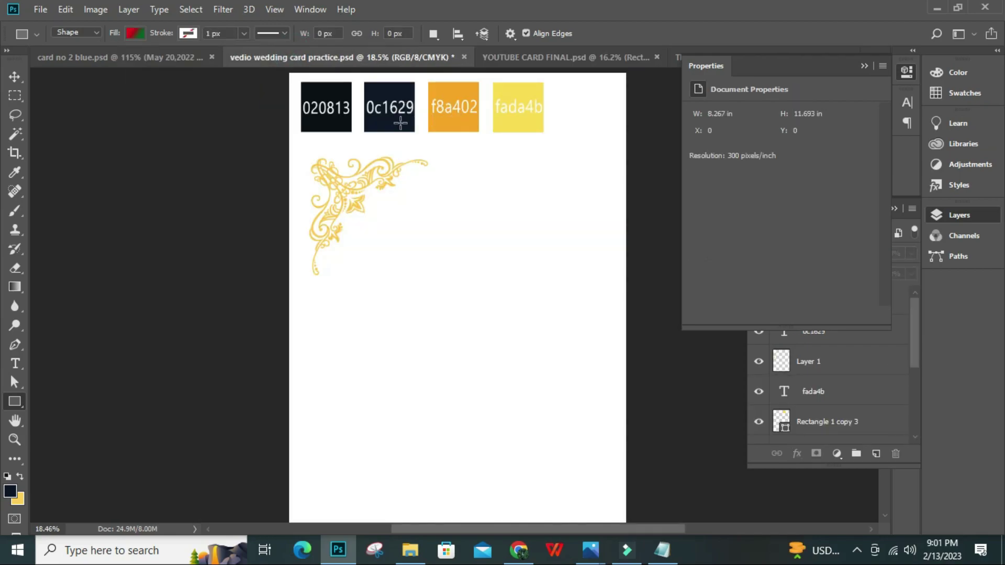
left_click(15, 171)
left_click(447, 120)
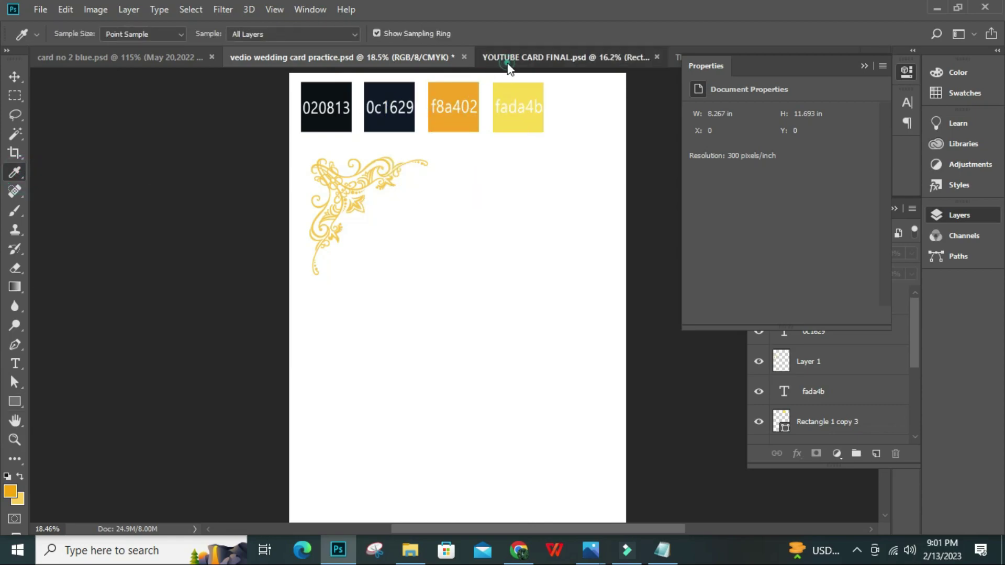
left_click(506, 62)
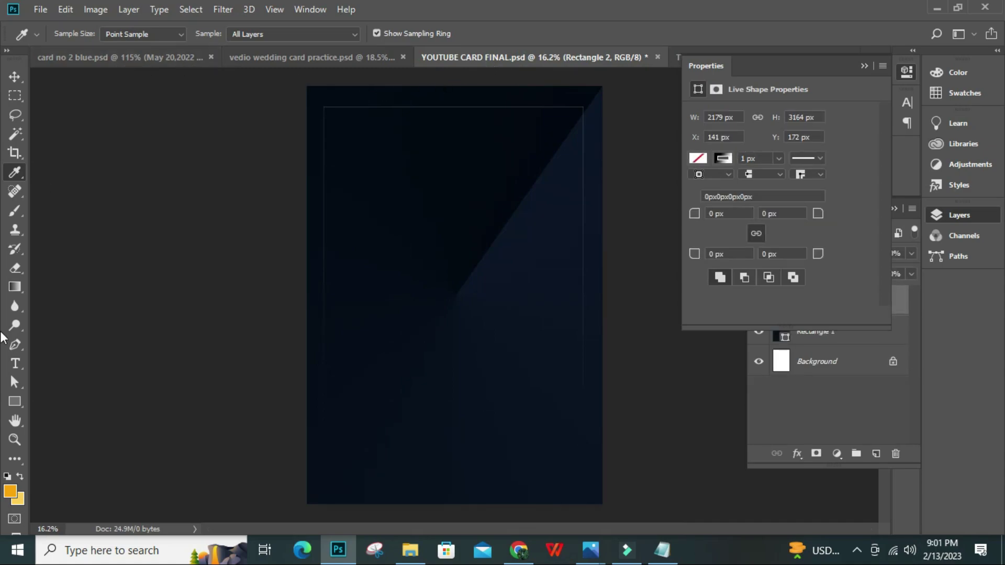
left_click(14, 402)
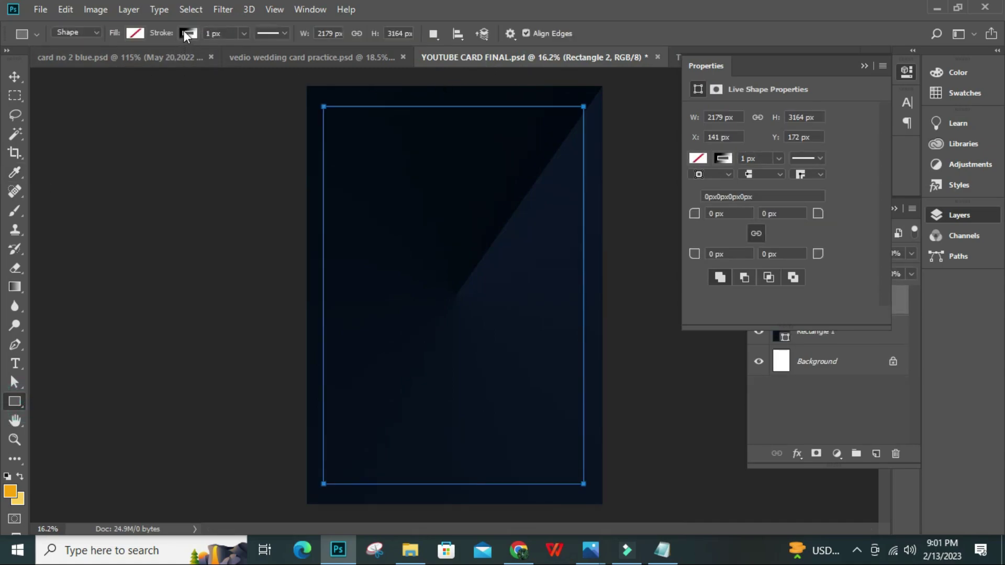
left_click(183, 31)
left_click(115, 212)
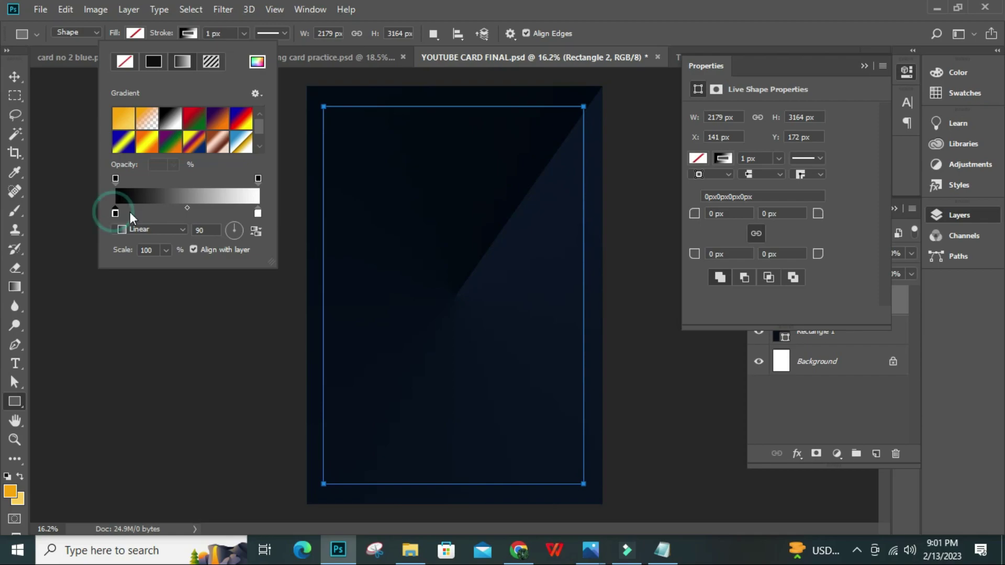
left_click(114, 212)
key("BackSpace")
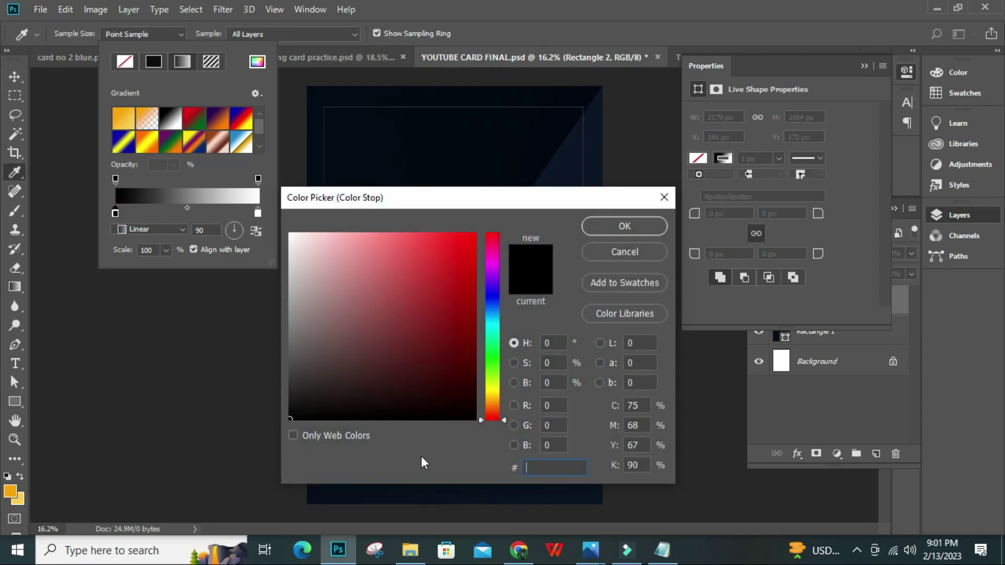
left_click(10, 491)
left_click(611, 225)
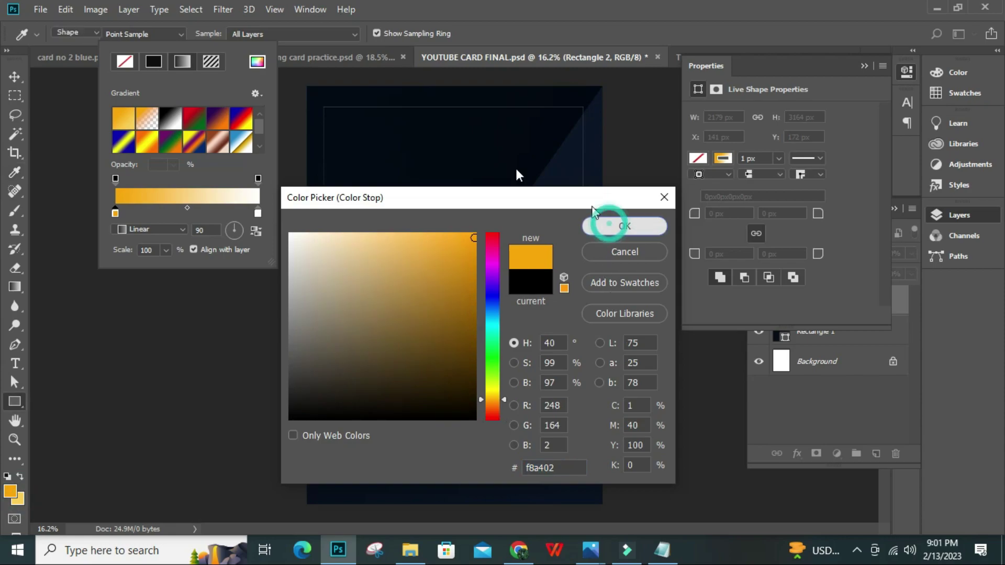
Sample the fada4b swatch from vedio wedding card practice.psd and apply it to the white stop of the inner rectangle's stroke gradient
left_click(344, 58)
left_click(343, 57)
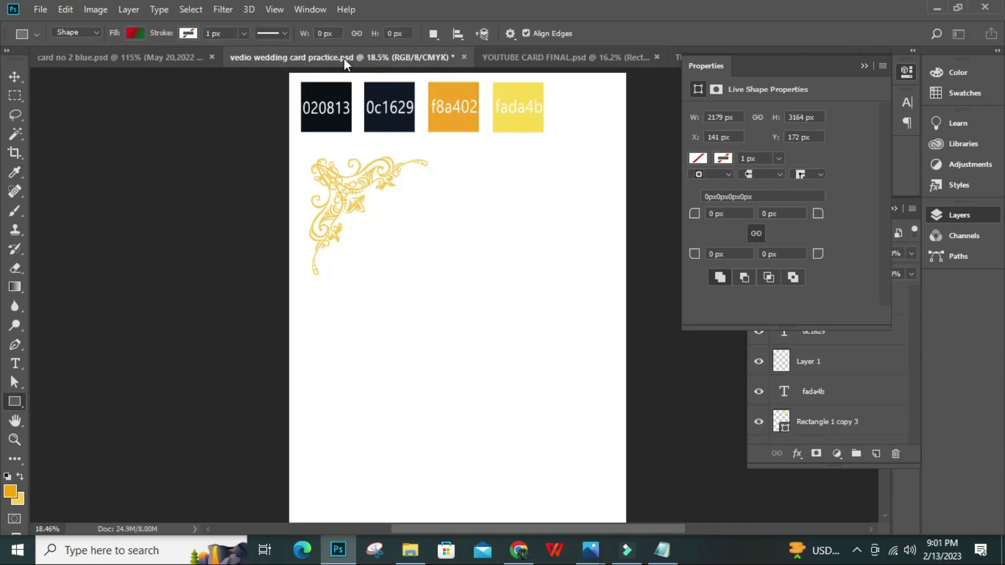
left_click(15, 174)
left_click(518, 92)
left_click(511, 60)
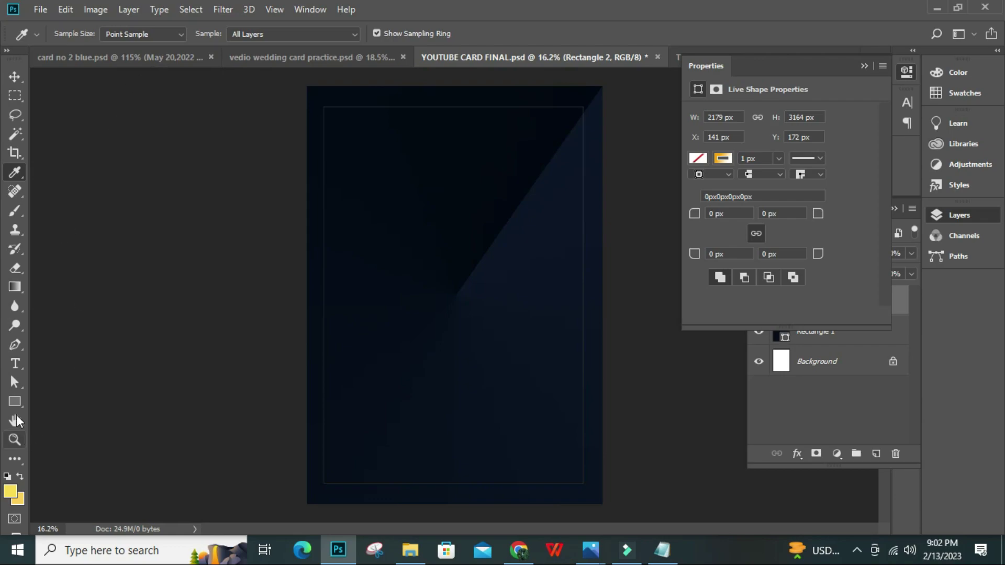
left_click(14, 401)
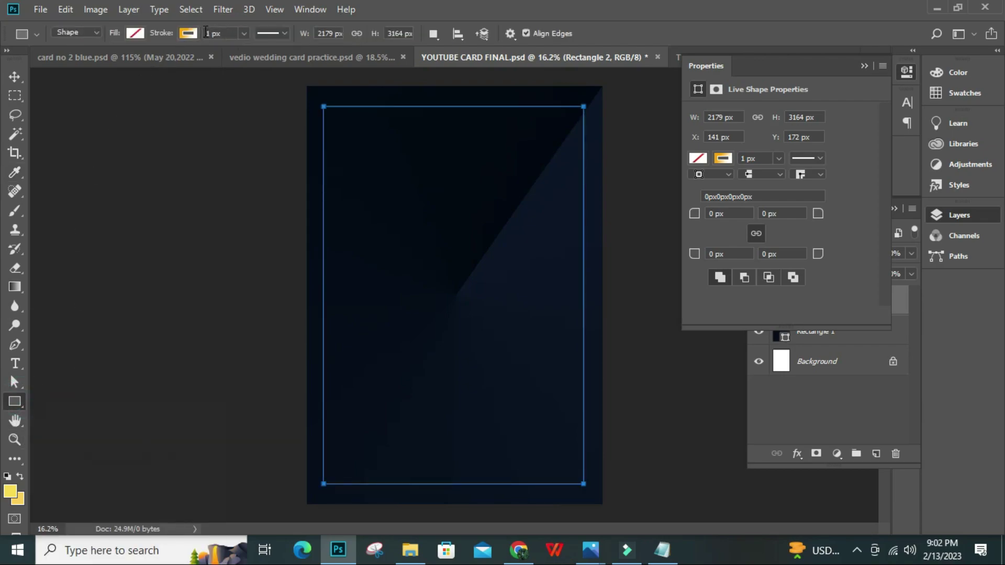
left_click(189, 33)
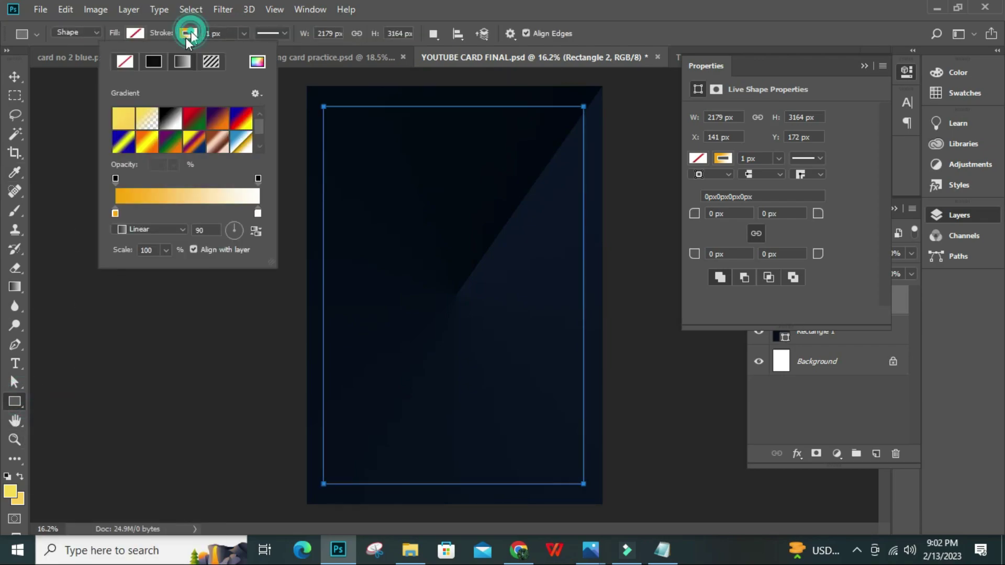
double_click(257, 212)
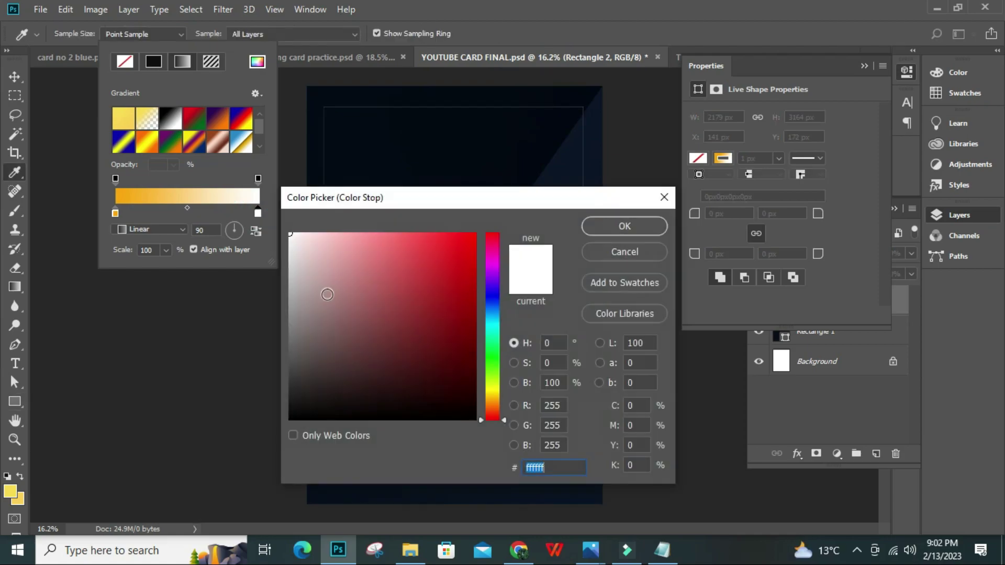
left_click(10, 491)
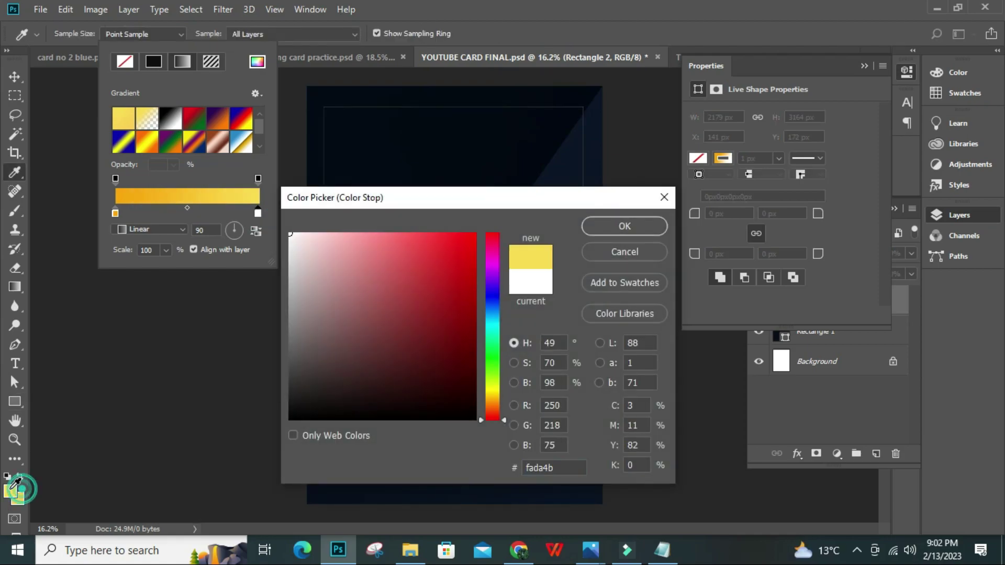
left_click(608, 226)
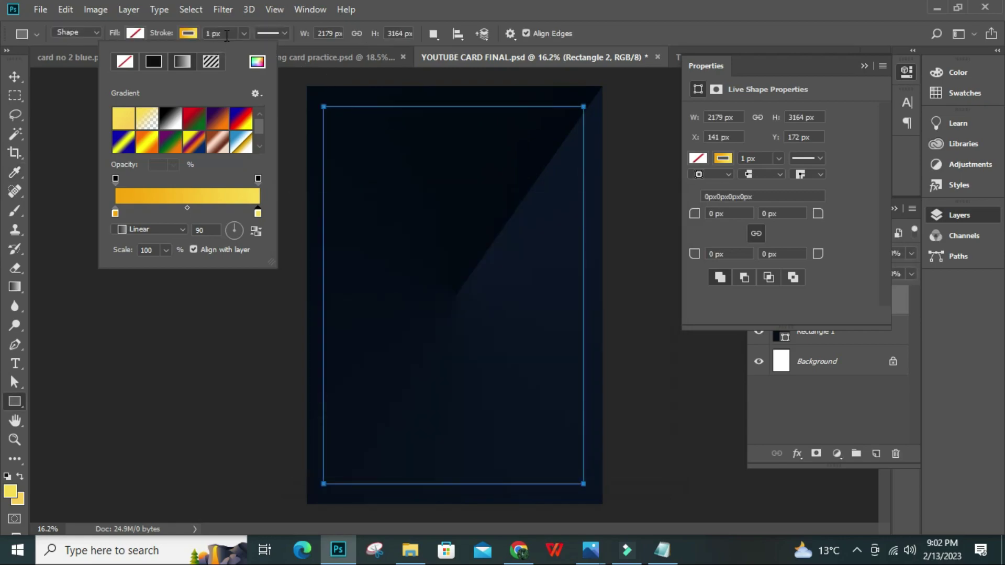
Reverse the inner rectangle's stroke gradient and set its stroke width to 15 px
left_click(253, 230)
left_click(243, 33)
left_click_drag(243, 33, 243, 32)
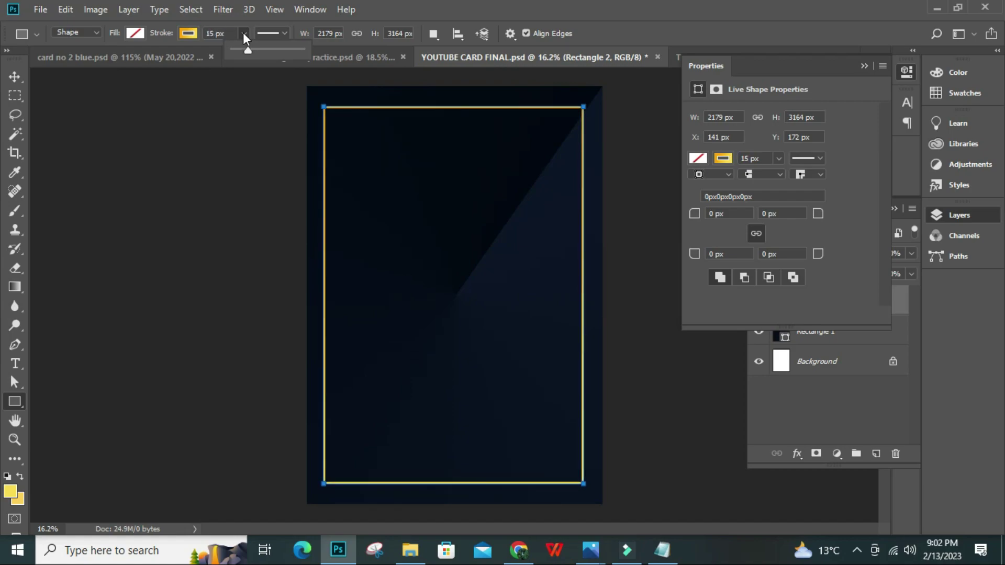
left_click(9, 77)
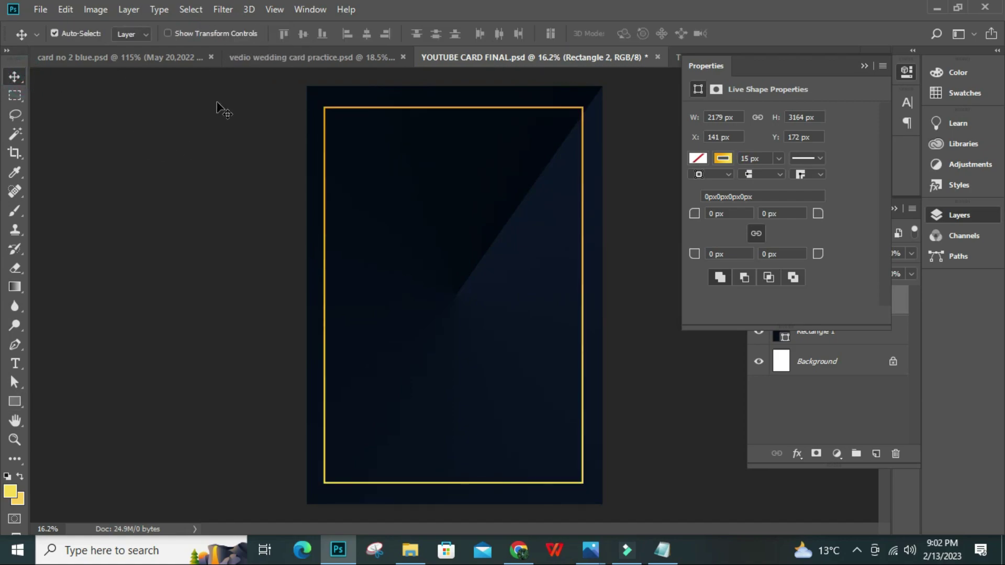
Flip the frame's stroke gradient back so it runs from yellow at the top to orange at the bottom
left_click(15, 401)
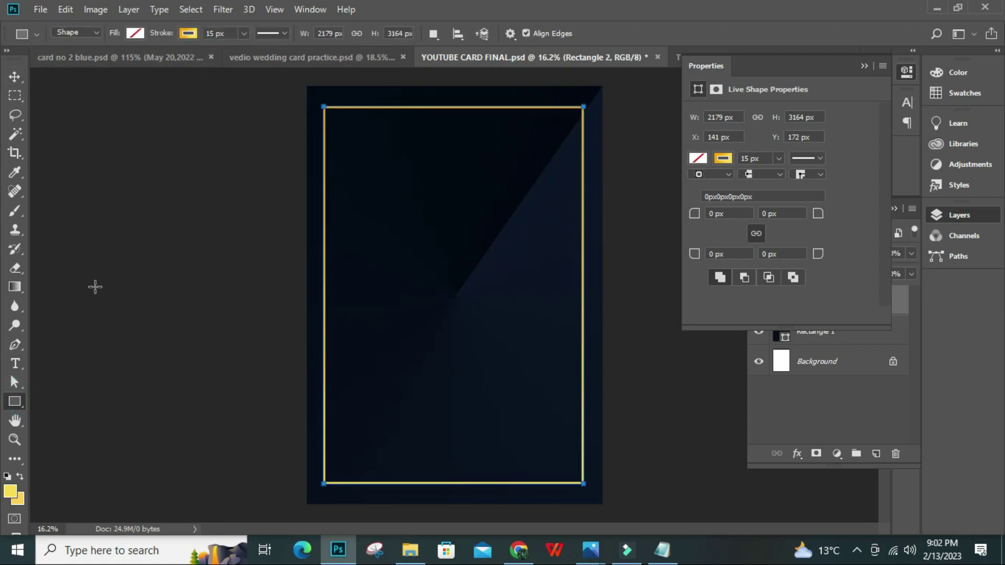
left_click(188, 33)
left_click(257, 233)
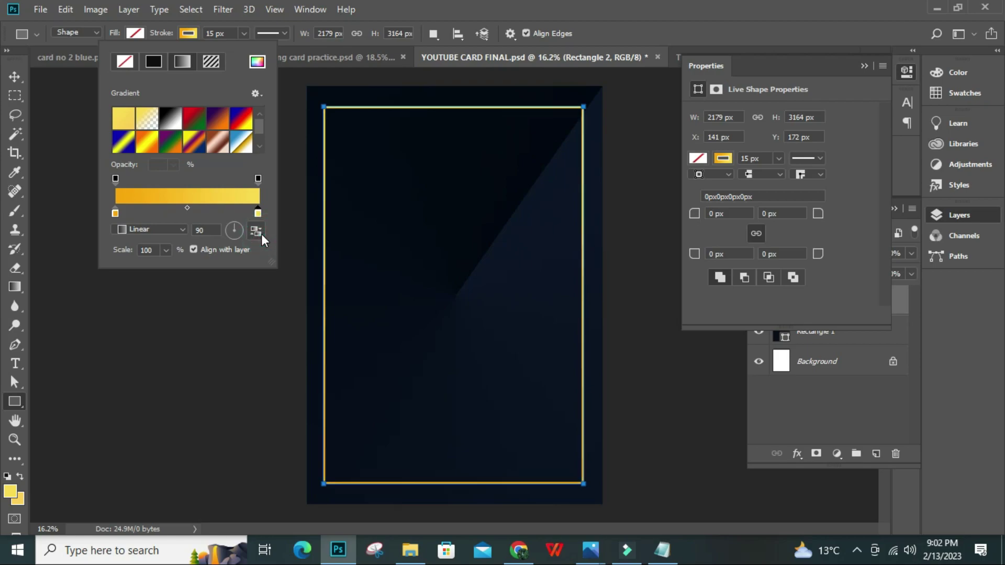
key("v")
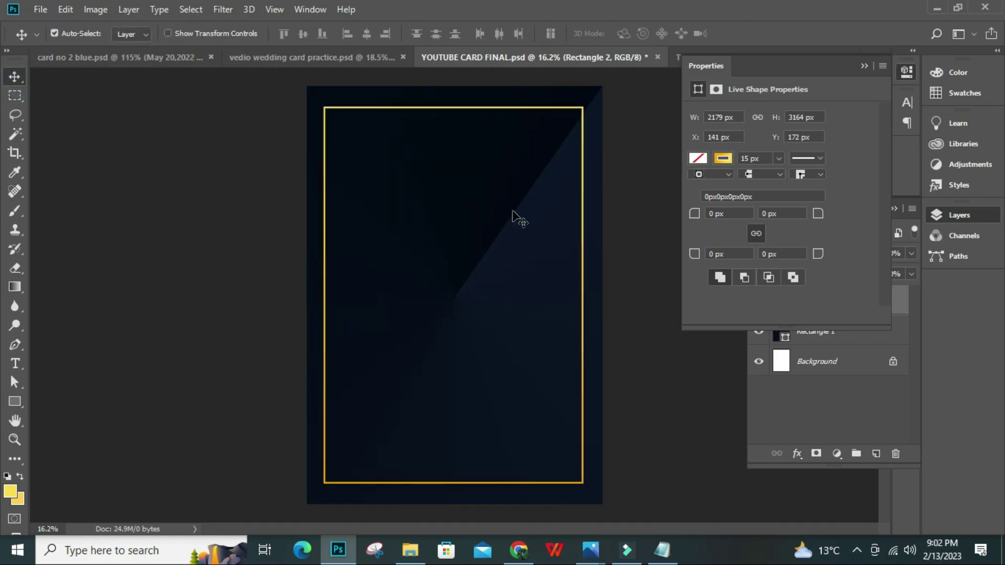
Copy the gold corner ornament from vedio wedding card practice.psd into YOUTUBE CARD FINAL.psd, placing it in the frame's upper-left corner
left_click_drag(761, 62, 780, 149)
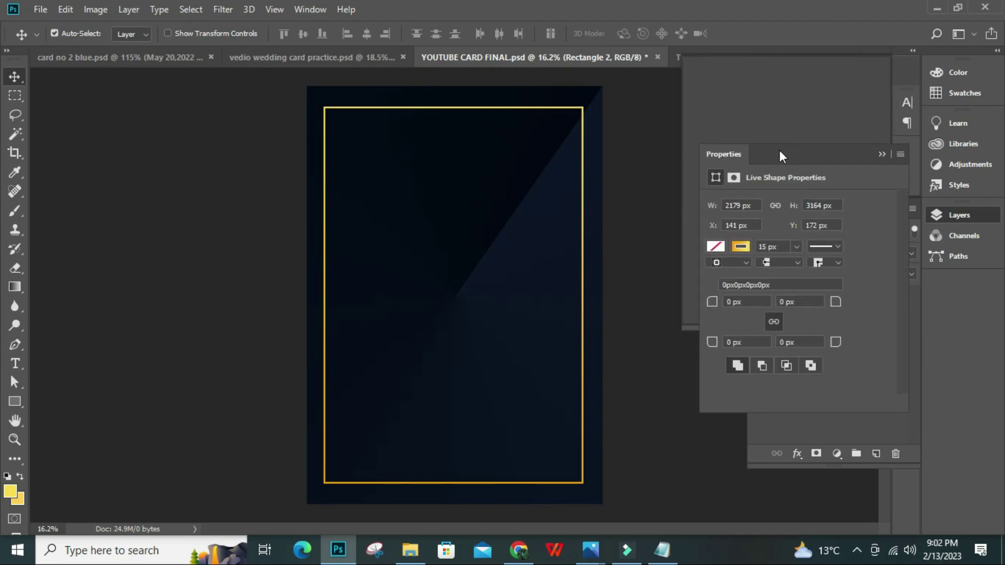
left_click(374, 54)
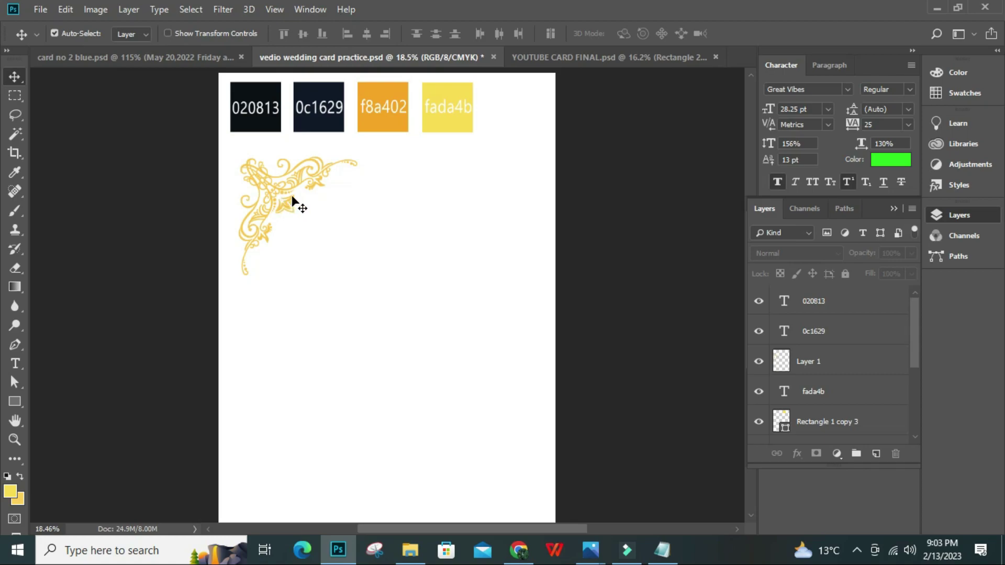
left_click_drag(288, 214, 313, 167)
scroll(276, 114, "up", 2)
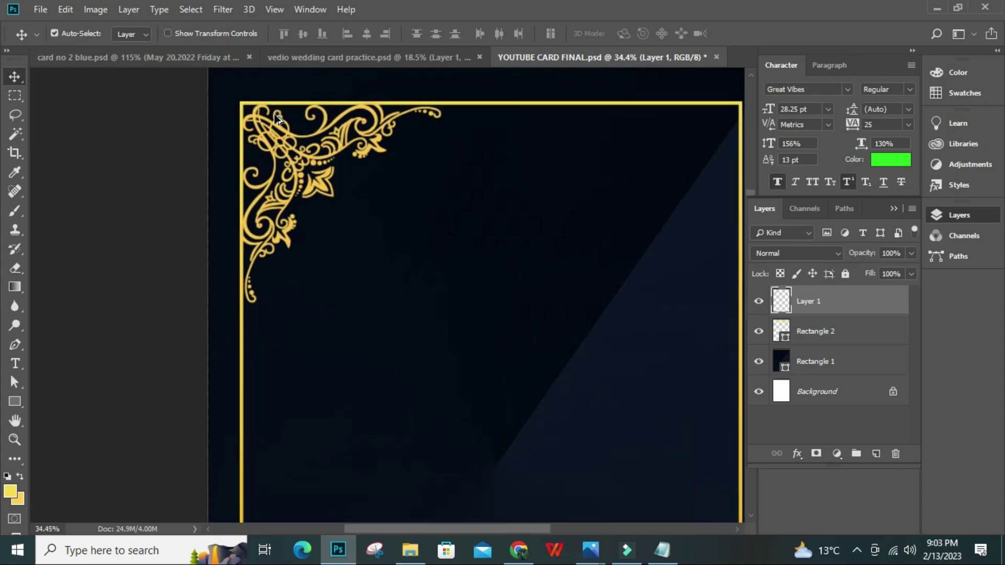
Nudge the corner ornament horizontally to fit just inside the frame's upper-left corner
scroll(309, 146, "up", 3)
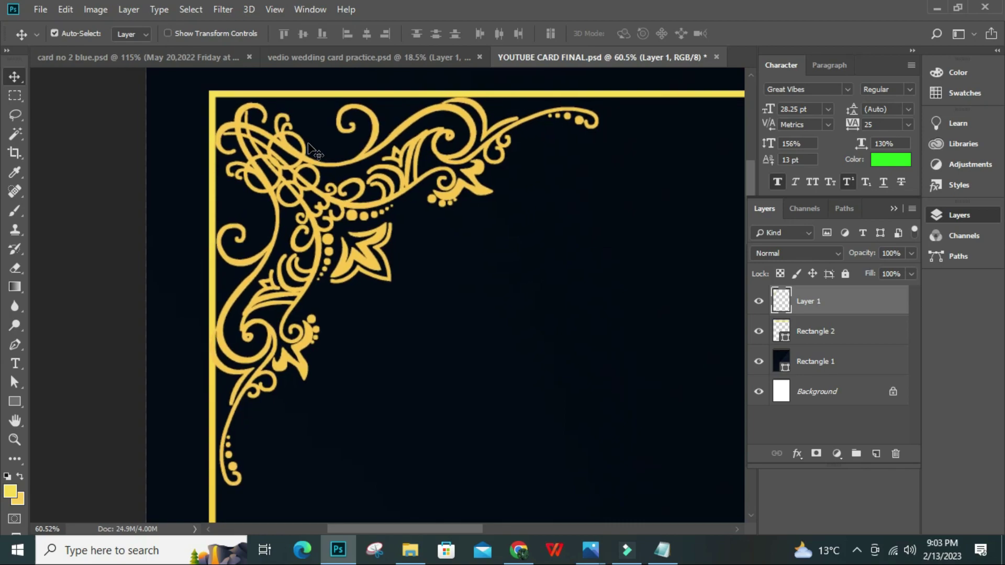
key("Right")
key("Right")
key("Right")
key("Right")
key("Right")
key("Right")
key("Right")
key("Right")
key("Right")
key("Right")
key("Right")
key("Right")
key("Right")
key("Right")
key("Right")
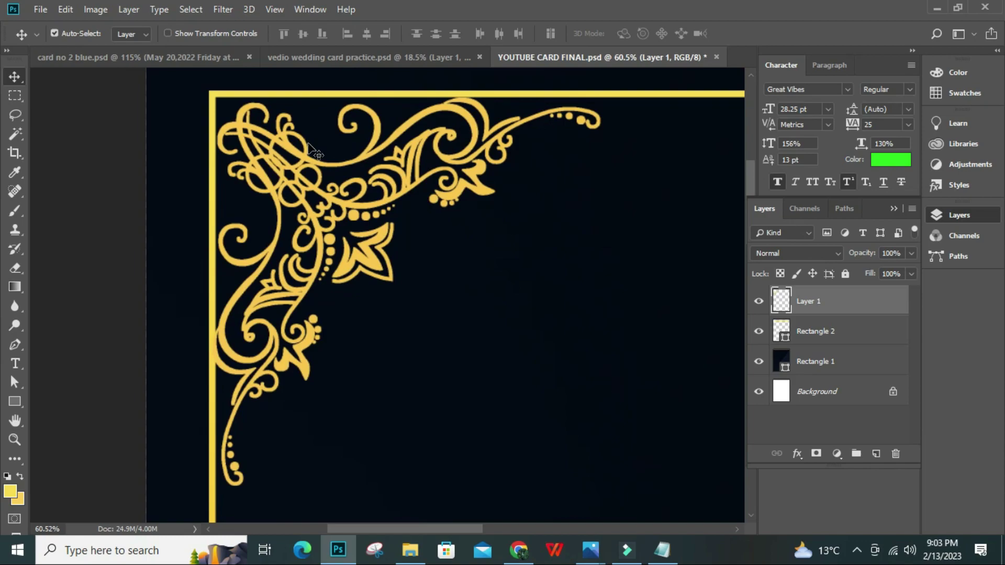
key("Left")
key("Left")
key("Left")
key("Left")
key("Left")
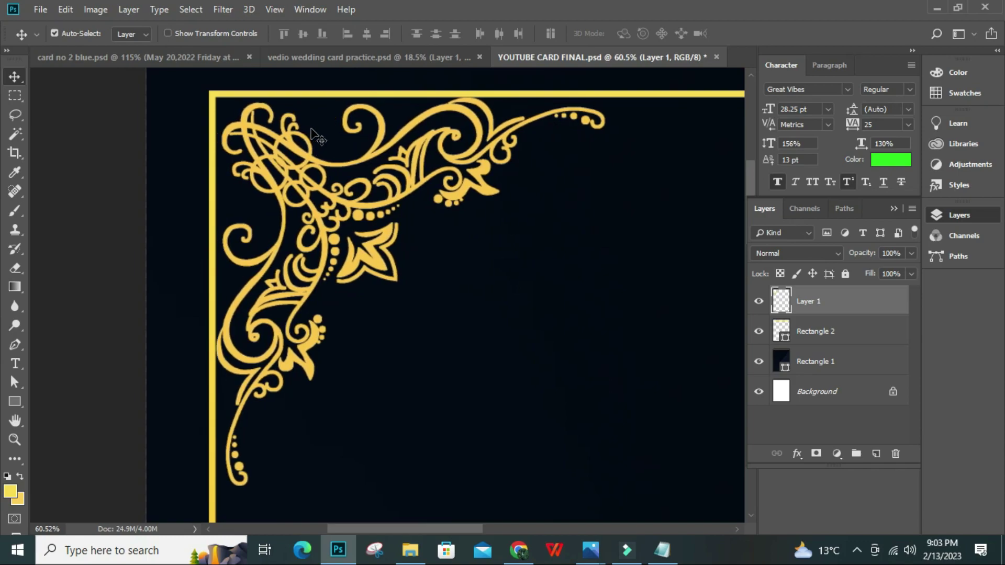
key("Left")
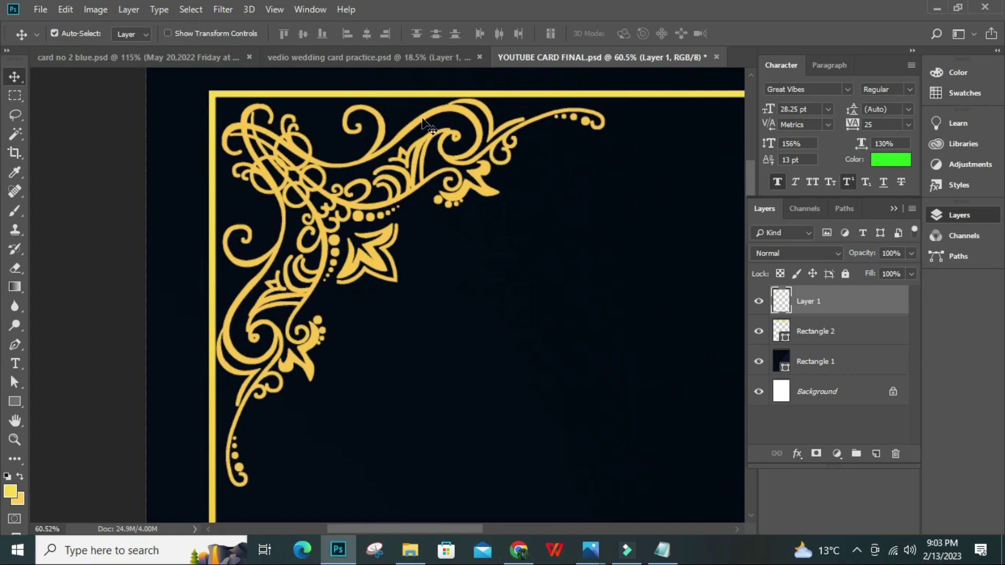
Duplicate the gold corner ornament and place the copy toward the frame's lower-right corner
scroll(576, 299, "down", 2, "alt")
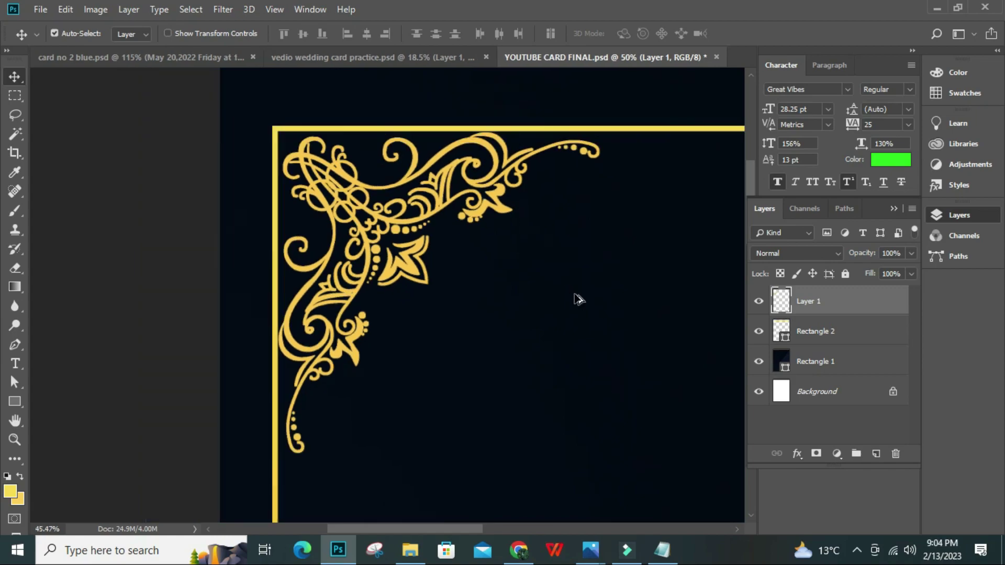
scroll(575, 297, "down", 2, "alt")
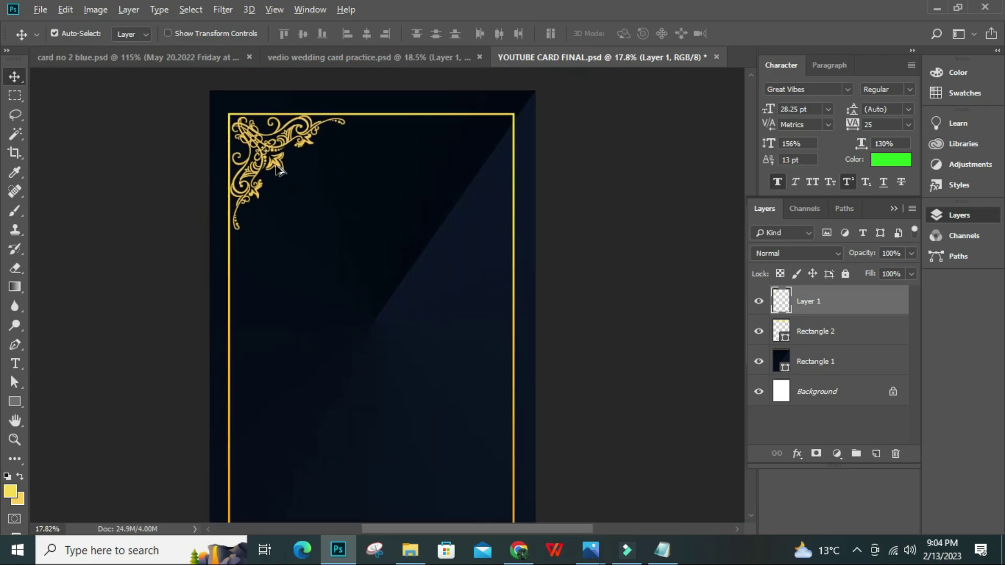
left_click_drag(279, 171, 406, 341, "alt")
key("ctrl+z")
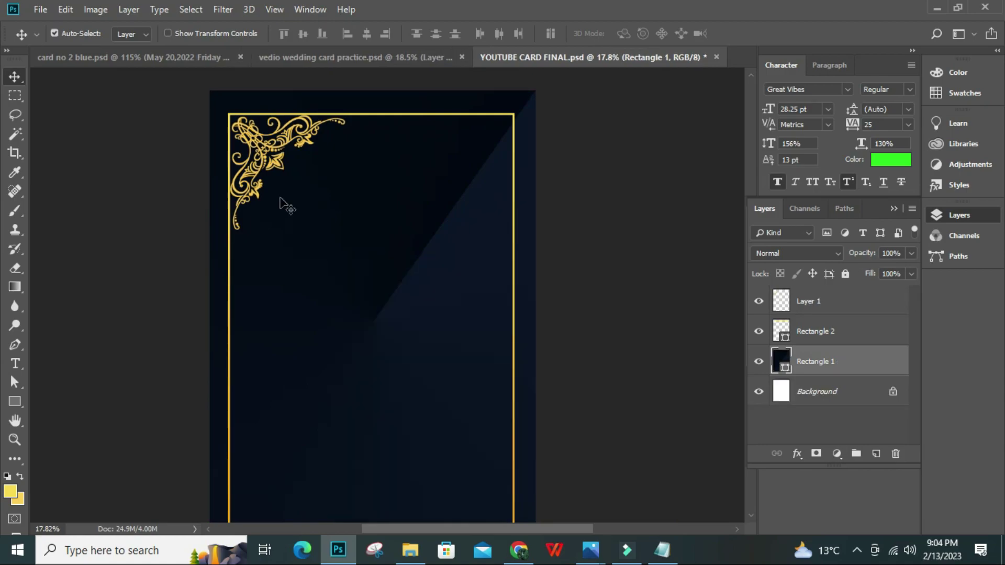
left_click(277, 166, "ctrl")
left_click_drag(275, 167, 445, 425, "alt")
scroll(395, 299, "down", 5)
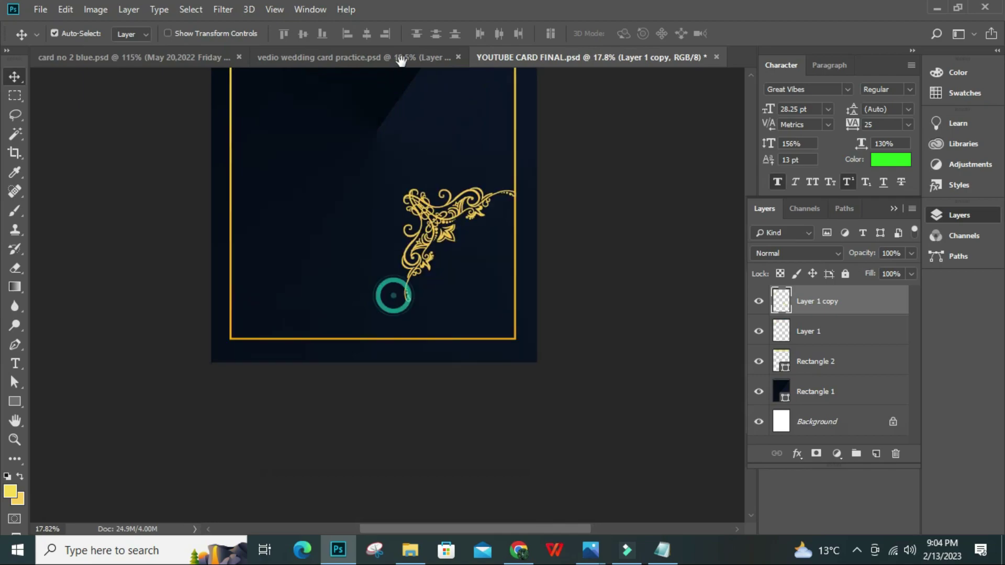
left_click_drag(454, 194, 454, 191)
key("ctrl+t")
left_click_drag(517, 139, 528, 138)
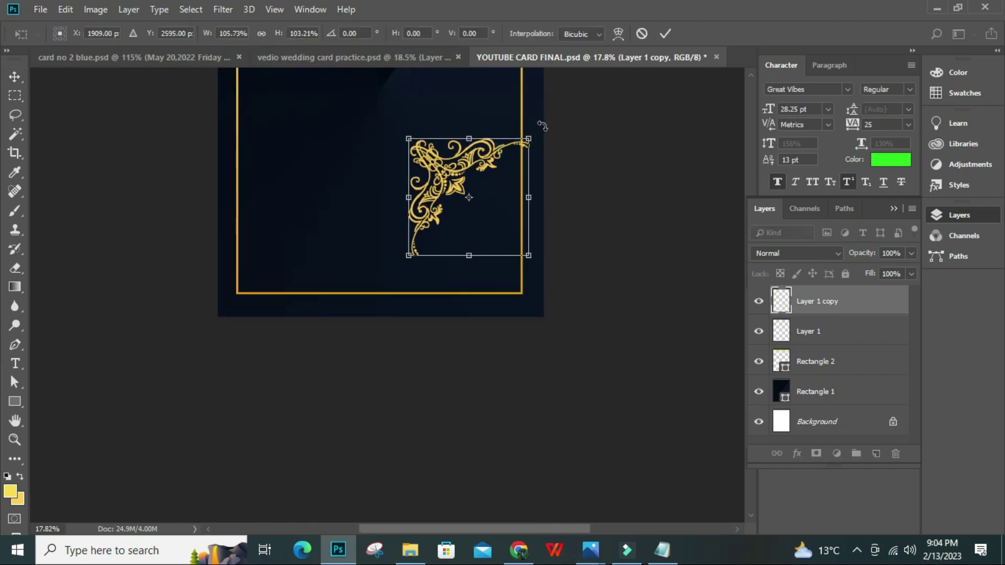
key("ctrl+z")
left_click(535, 134, "alt")
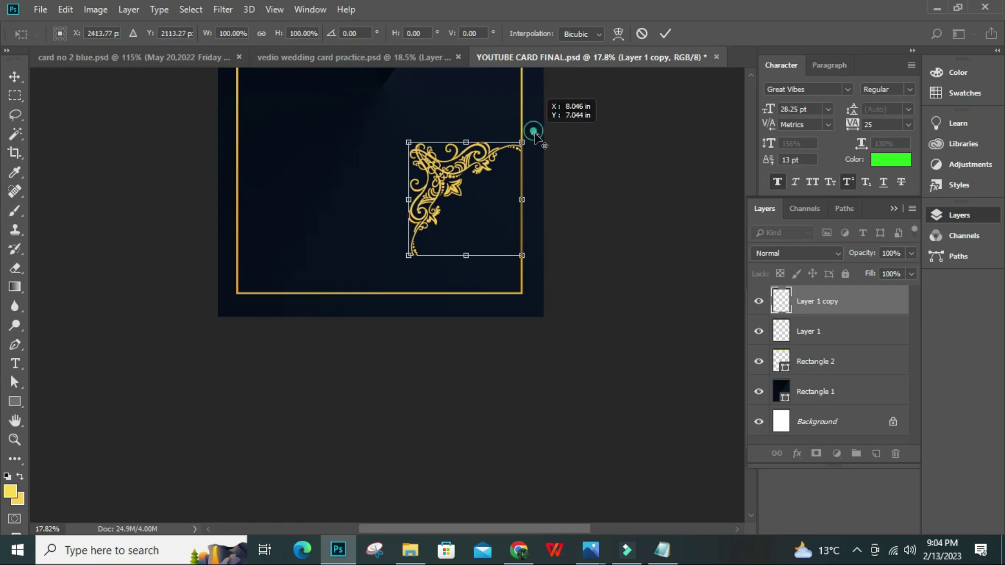
left_click(641, 34)
left_click_drag(487, 180, 487, 174)
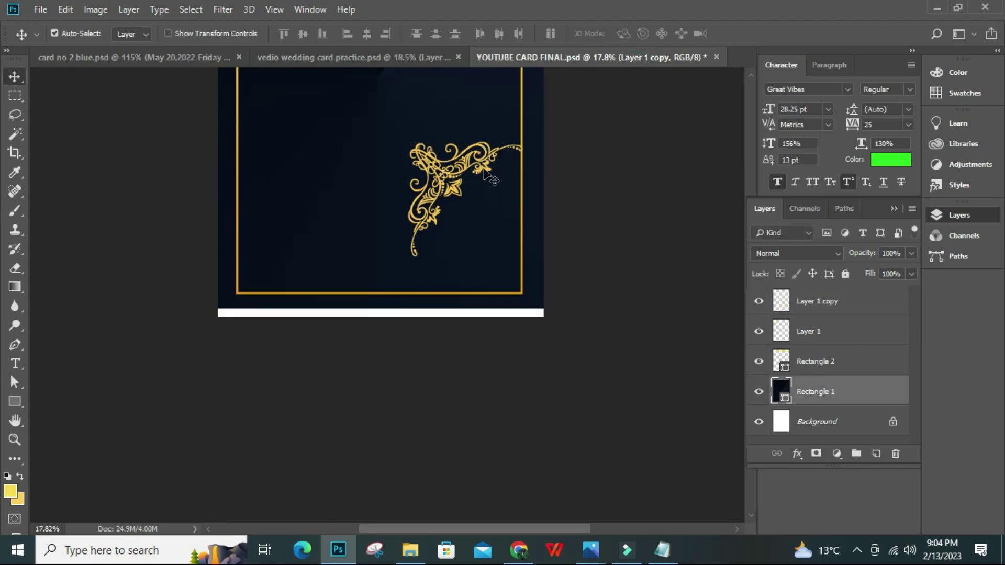
key("ctrl+z")
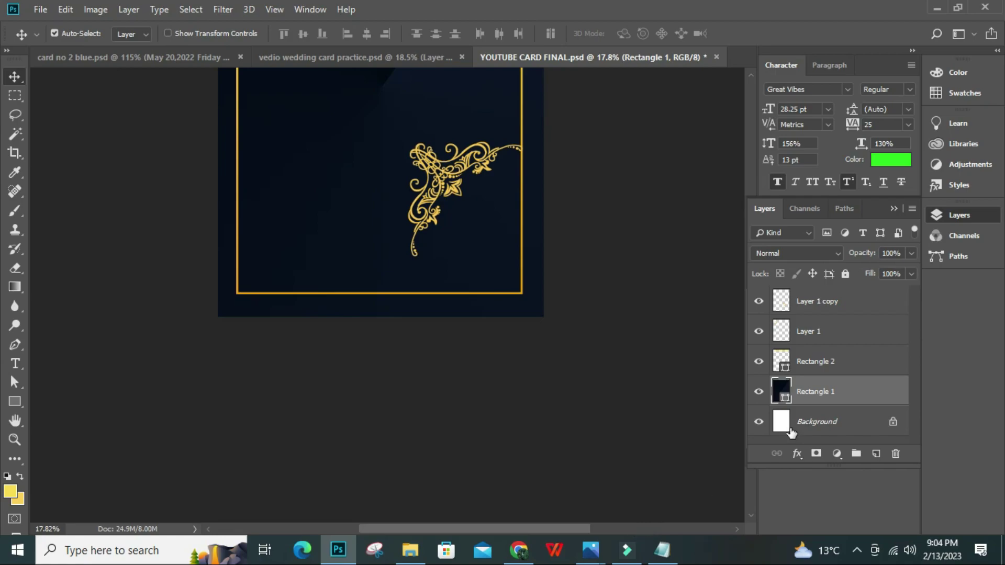
left_click(857, 549)
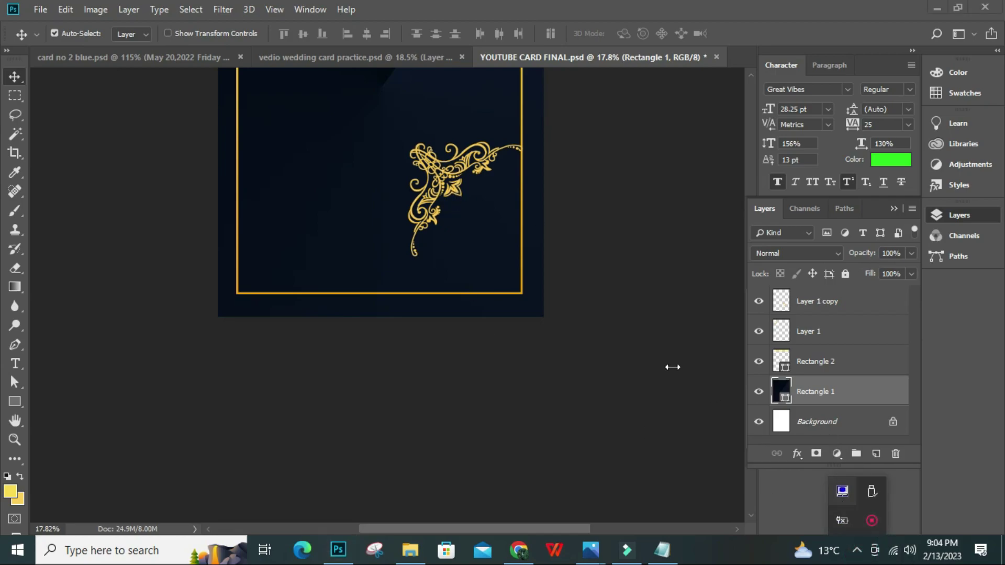
left_click(617, 332)
Rotate the ornament copy 180° and move it down into the frame's lower-right corner
scroll(446, 147, "up", 1)
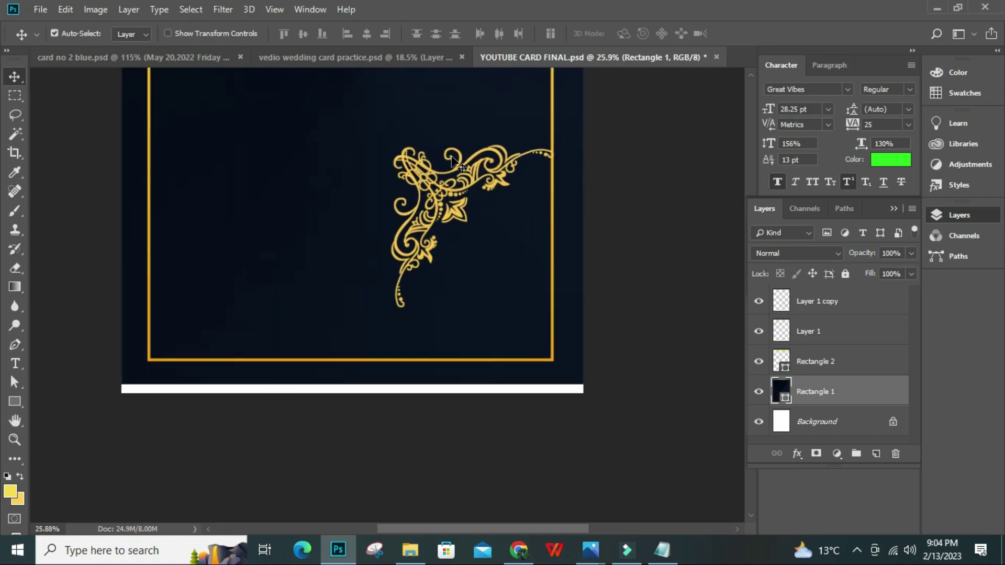
left_click(423, 255)
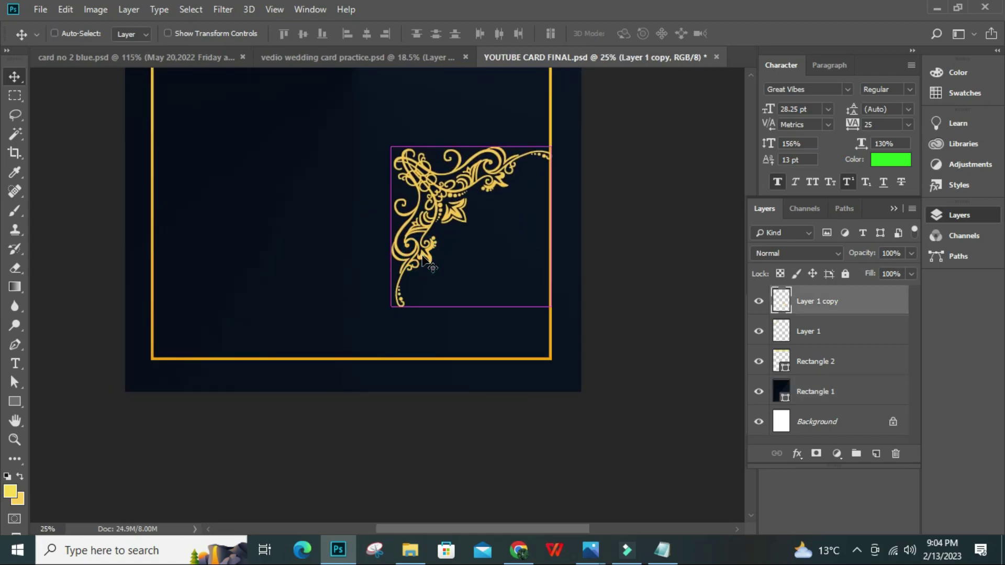
key("ctrl+t")
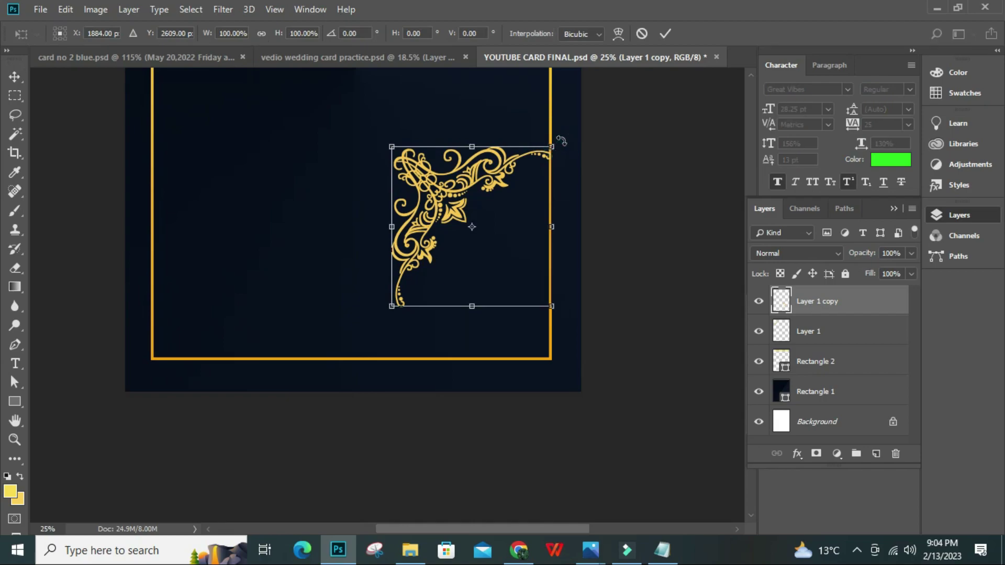
left_click_drag(559, 140, 387, 297)
left_click_drag(515, 270, 513, 332)
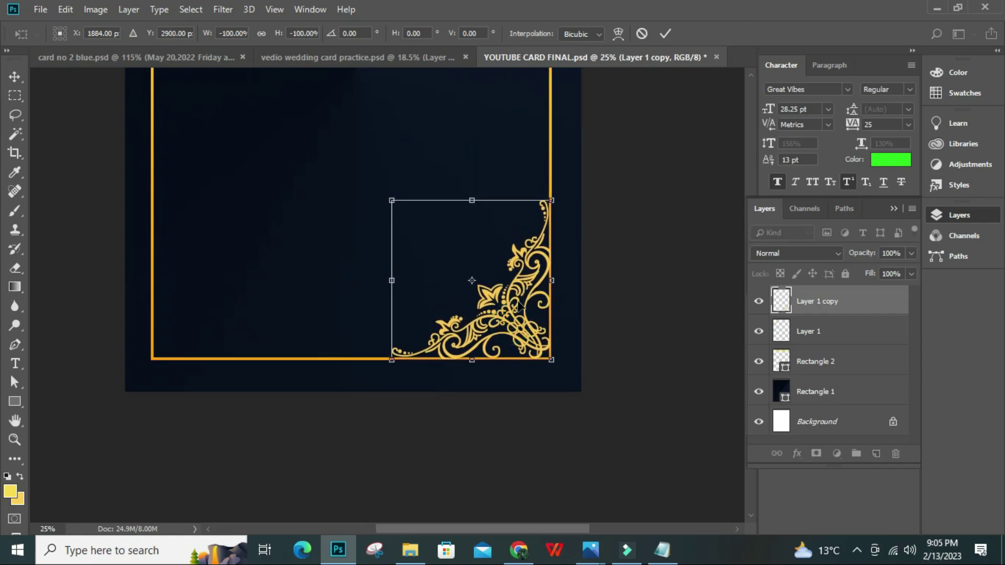
scroll(542, 285, "up", 4)
scroll(554, 254, "up", 1)
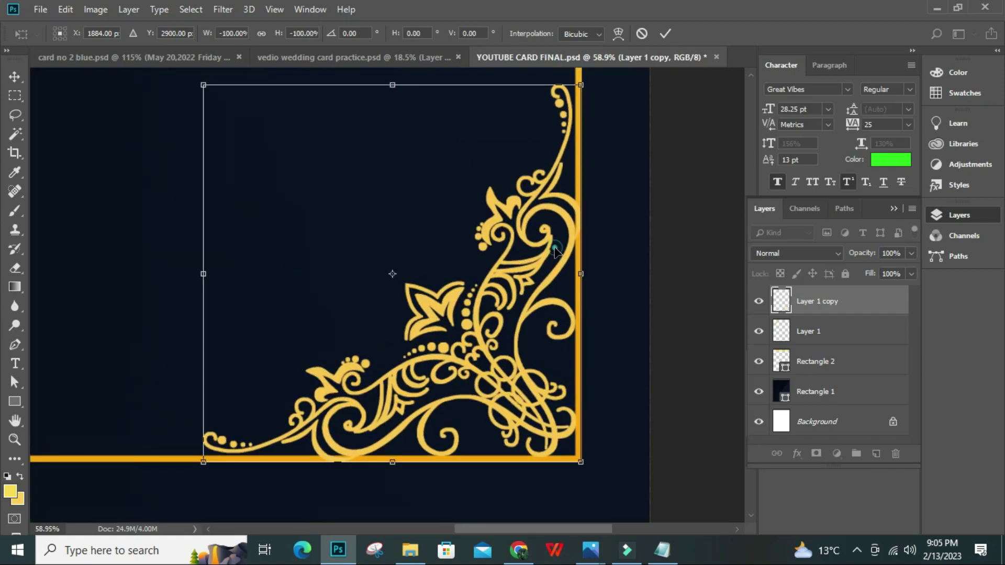
key("Return")
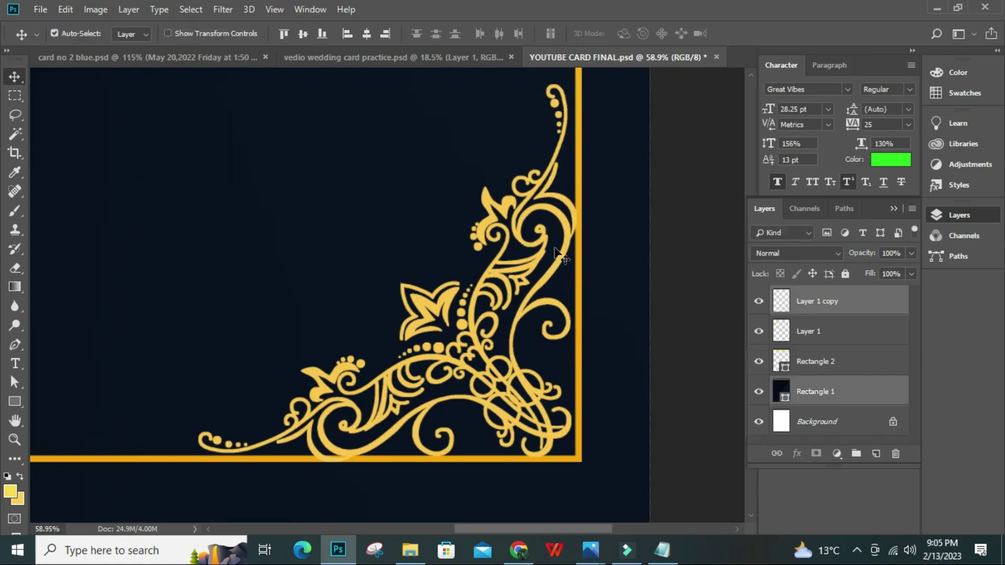
Nudge the rotated ornament up and slightly inward so it sits just inside the frame's lower-right corner
key("shift+Left")
key("shift+Up")
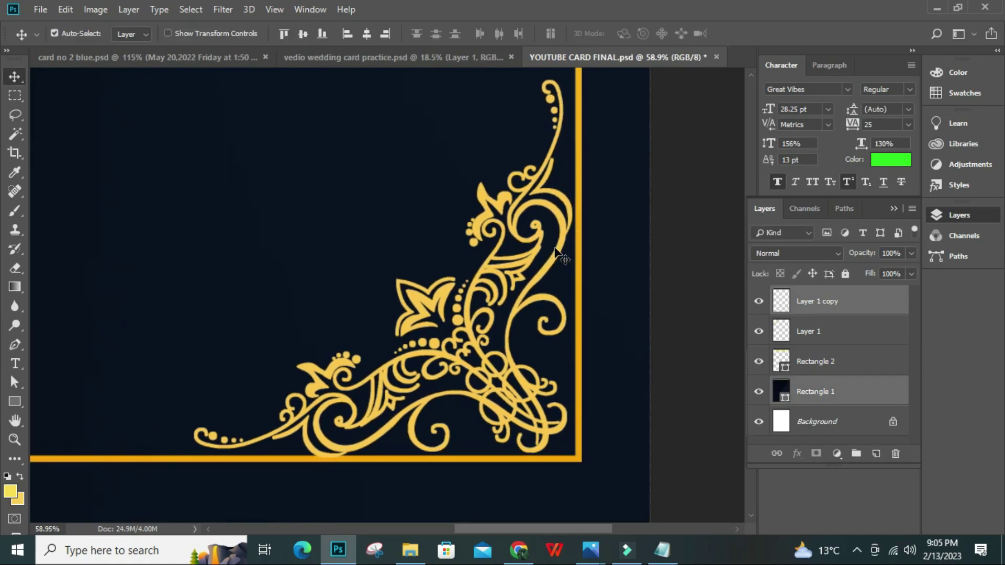
key("shift+Up")
key("shift+Right")
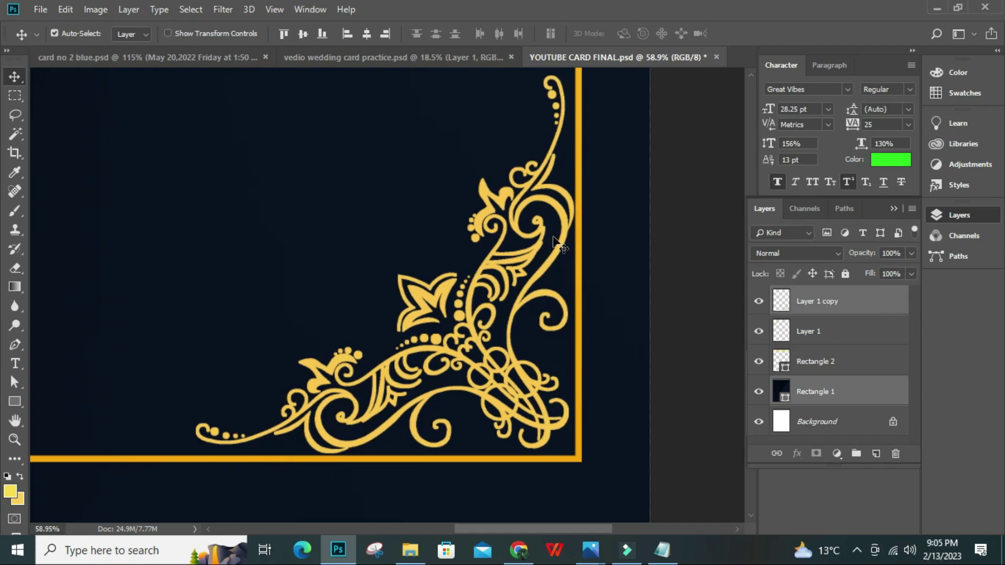
scroll(547, 241, "down", 5)
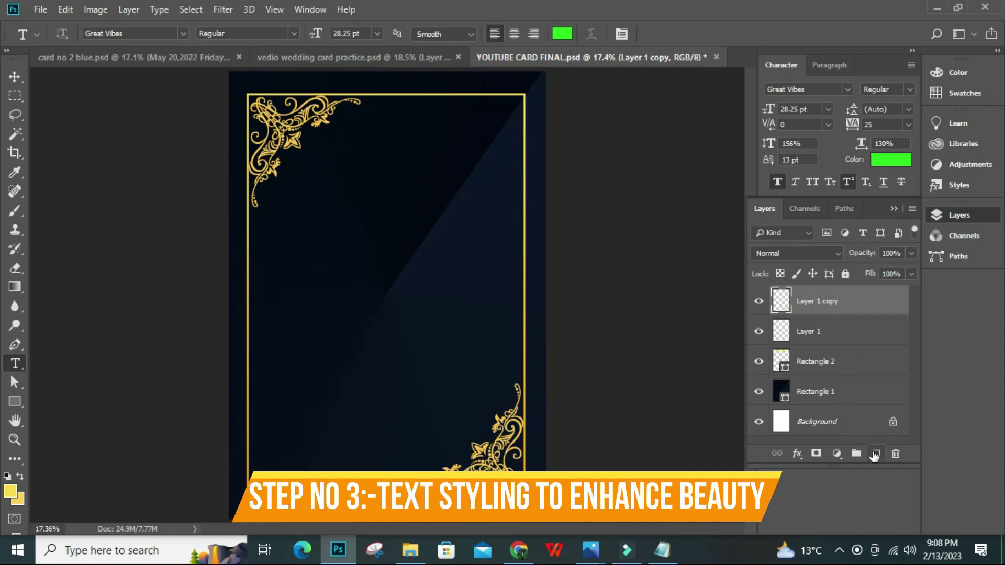
Copy the line "you are cordially invited to" from the Notepad file text for card into a new text layer near the card's top
left_click(875, 454)
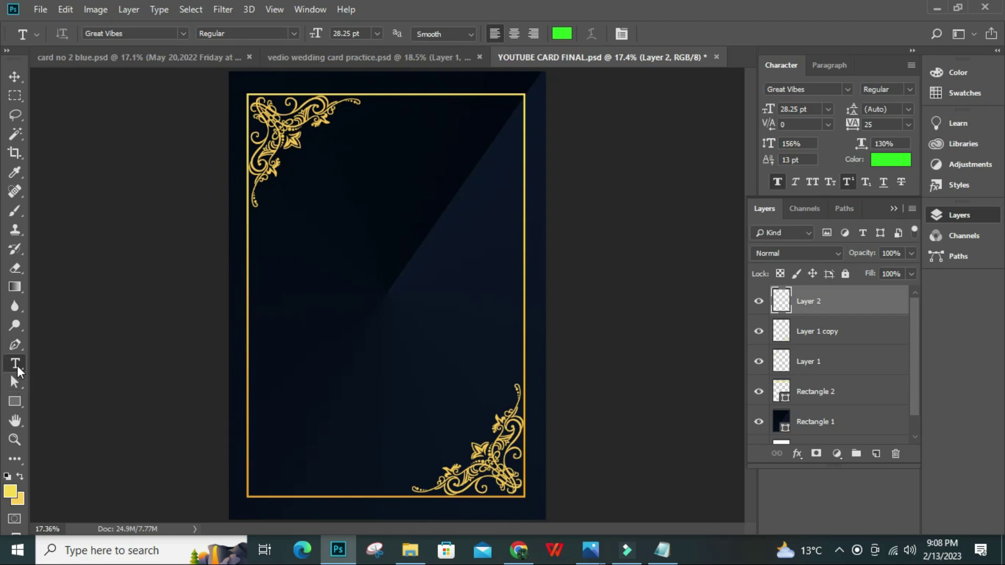
left_click(339, 167)
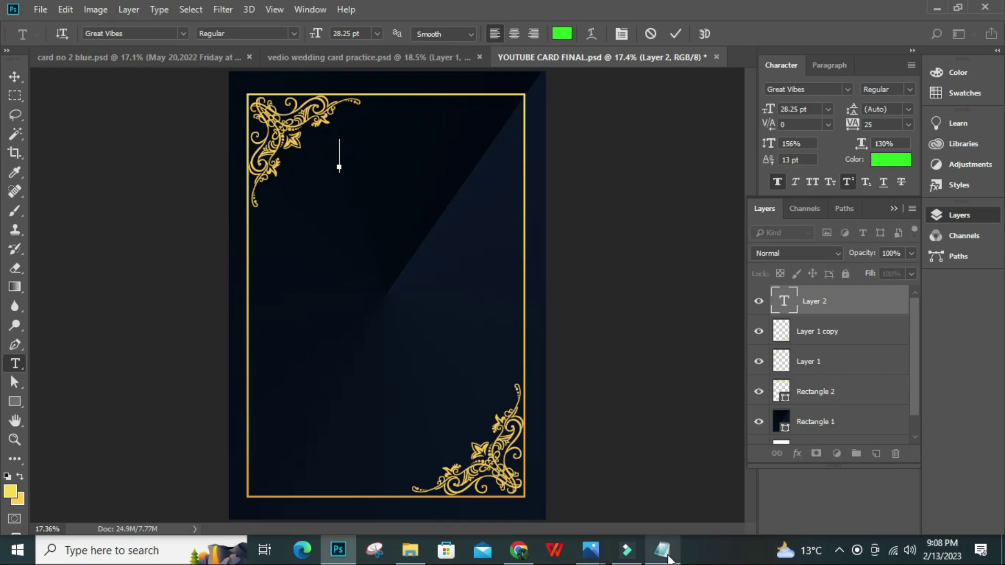
left_click(662, 550)
left_click(22, 54)
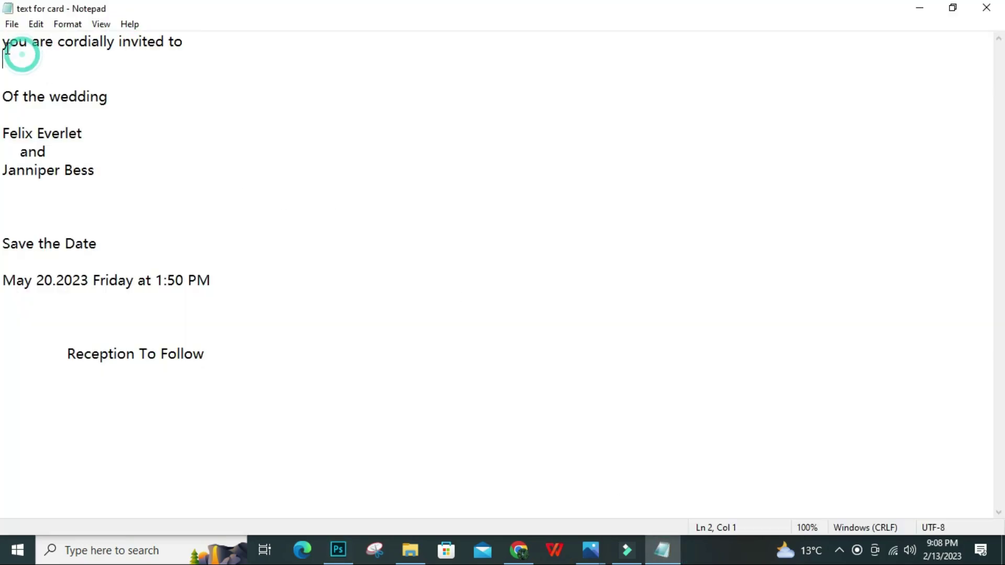
left_click_drag(4, 43, 183, 49)
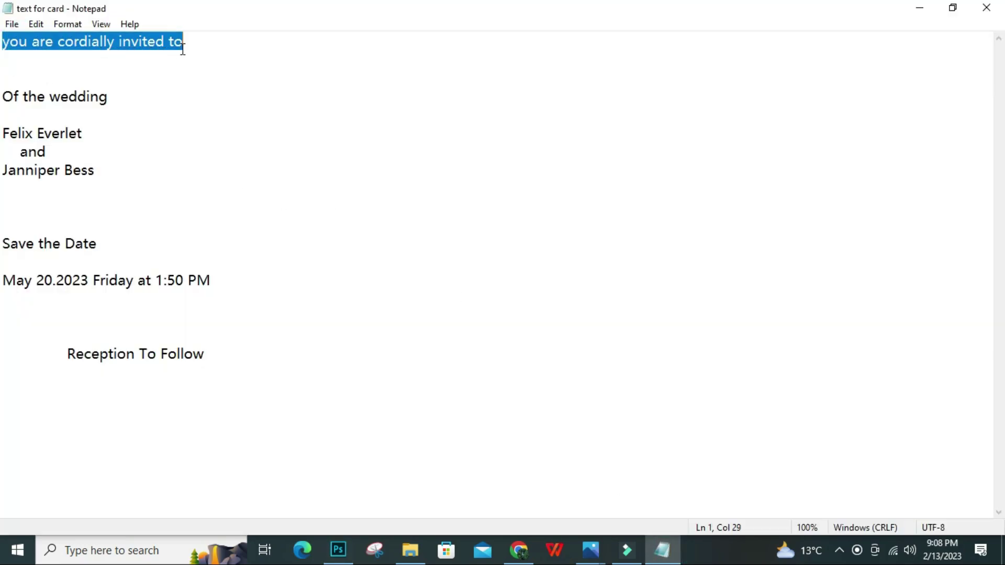
right_click(126, 45)
left_click(170, 92)
left_click(338, 549)
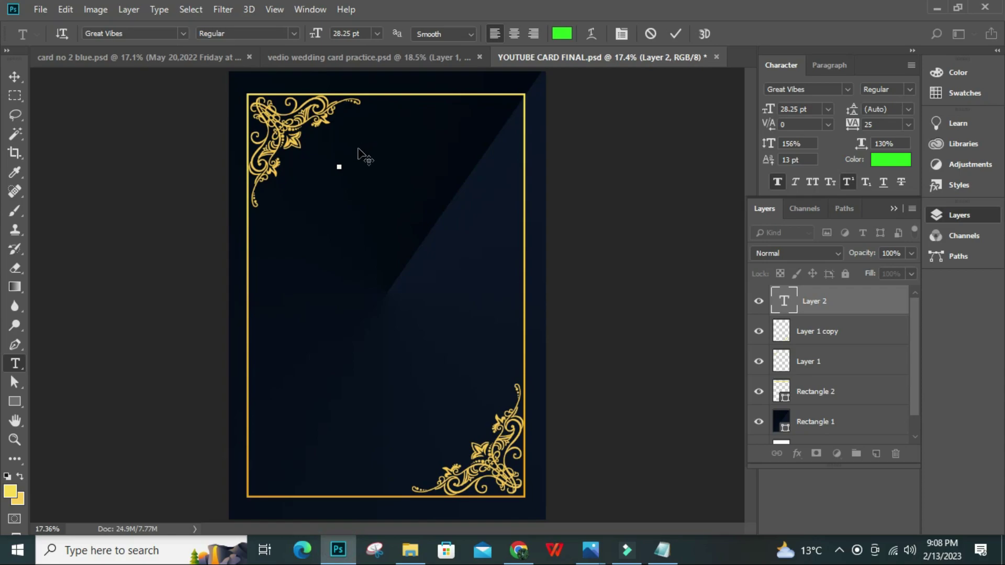
right_click(346, 160)
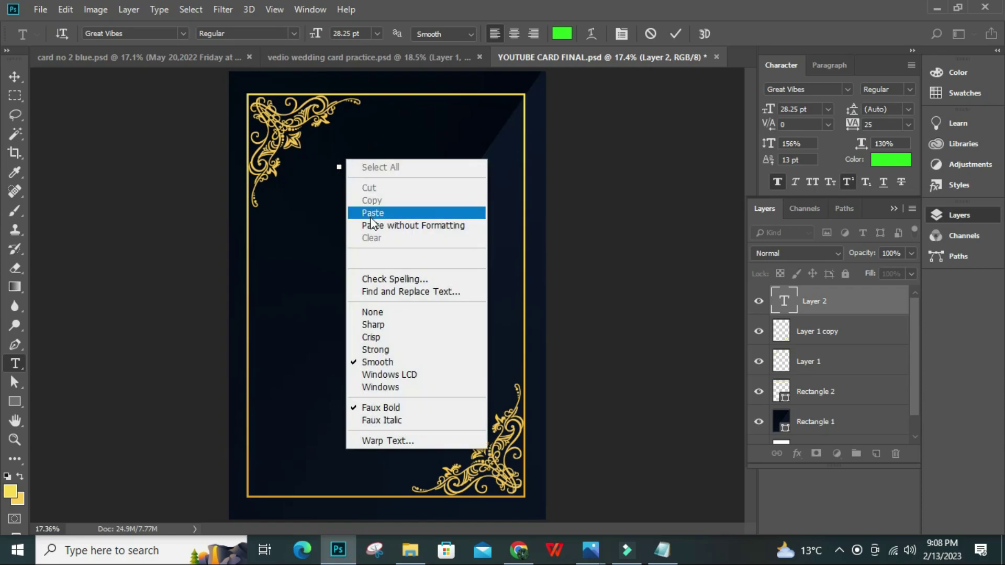
left_click(372, 216)
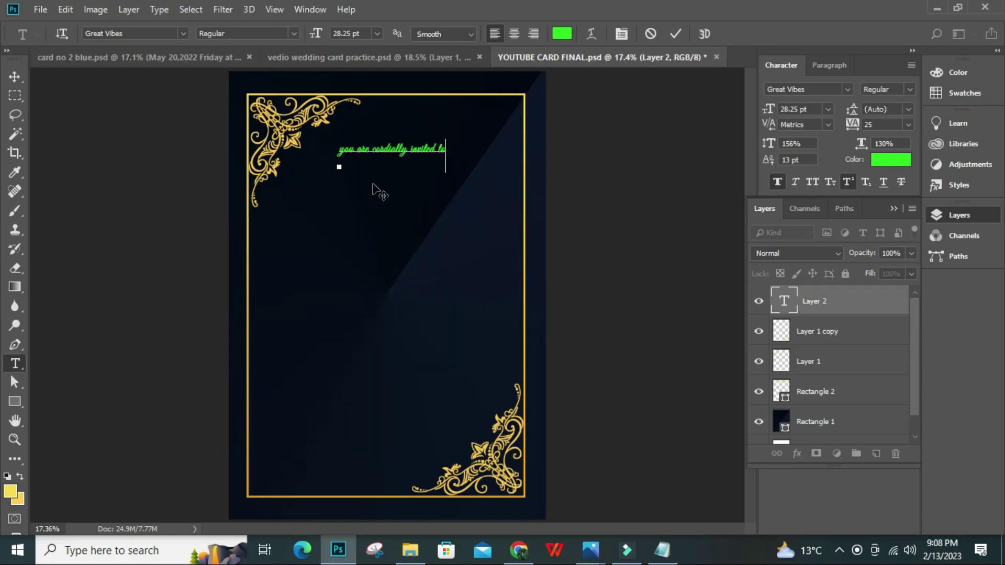
Change the font of the whole invitation line to Cormorant Garamond Regular
key("ctrl+a")
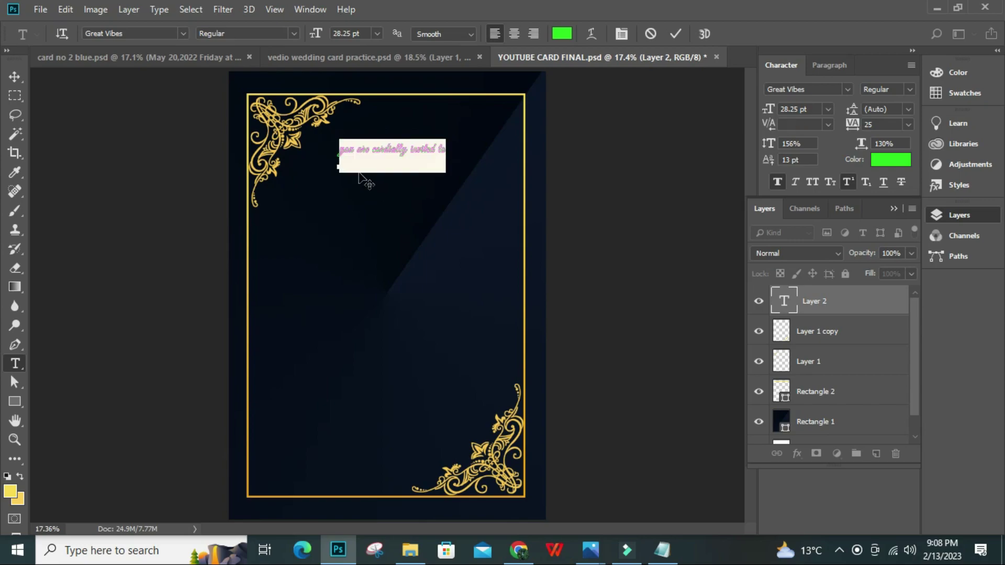
left_click(159, 33)
type("corm")
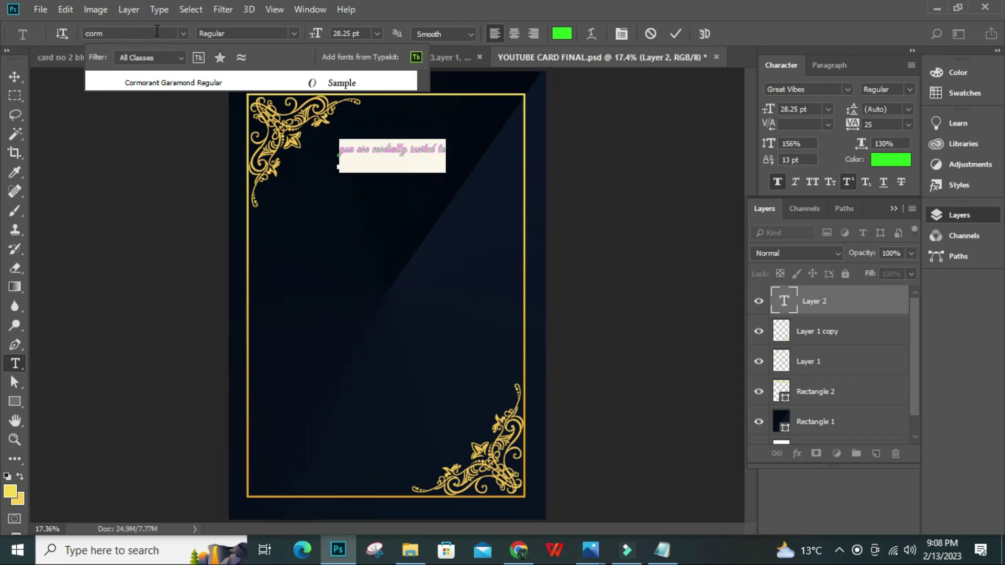
left_click(171, 84)
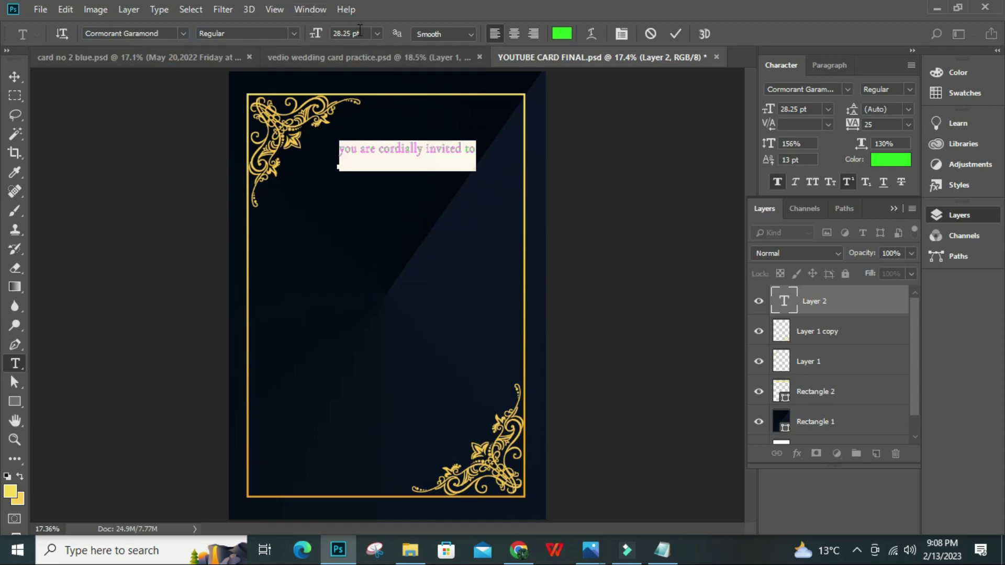
Set the invitation line's size to 36 pt and move it closer to the card's horizontal centre, slightly lower
left_click(377, 33)
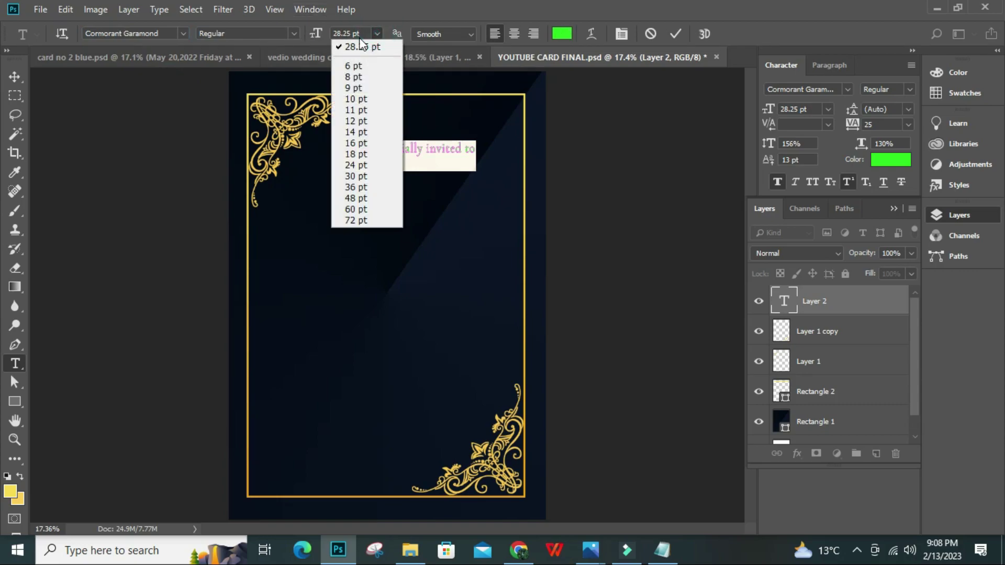
left_click(337, 32)
left_click(343, 33)
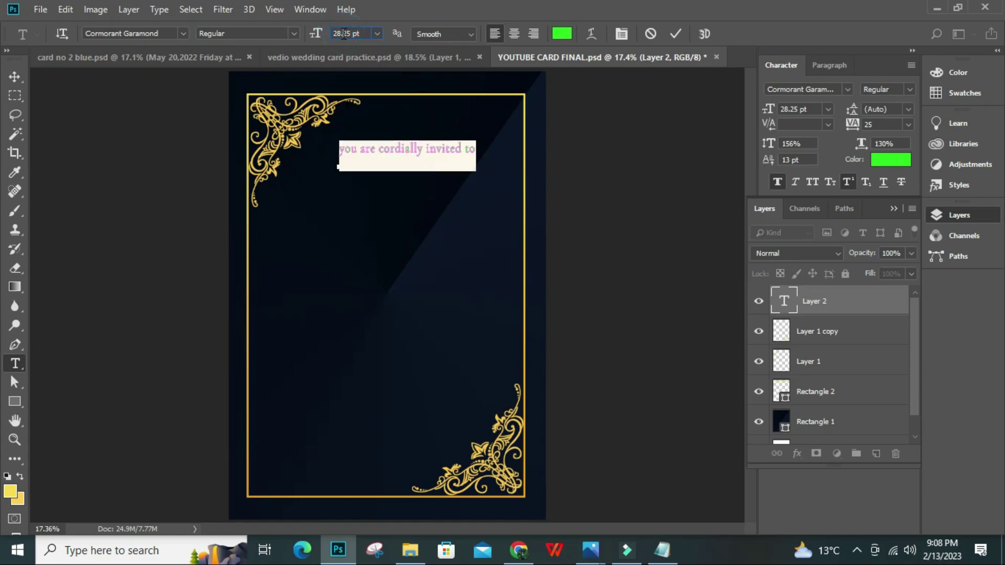
key("Up")
key("Up")
key("Up")
key("Up")
key("Up")
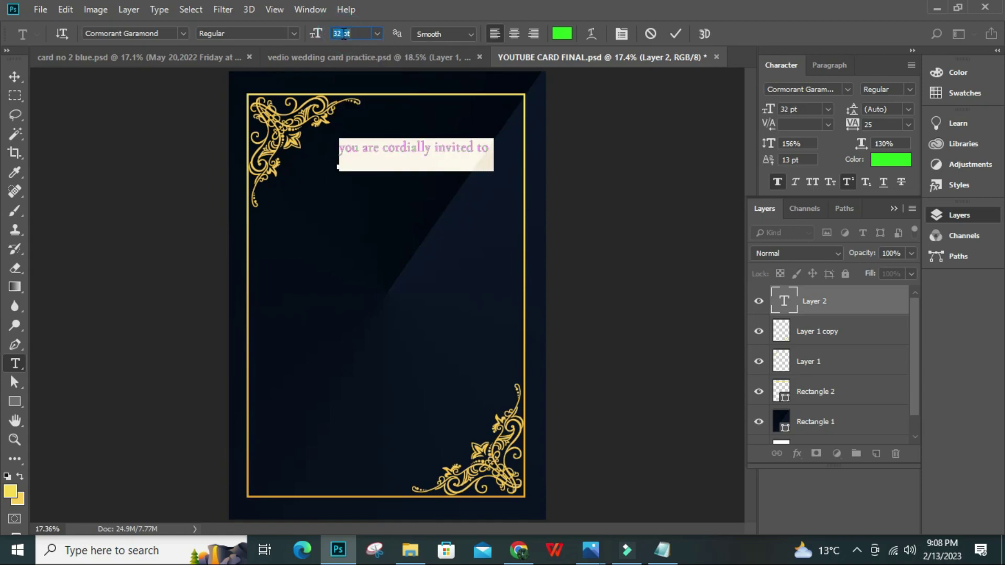
key("Up")
key("Up")
key("Up")
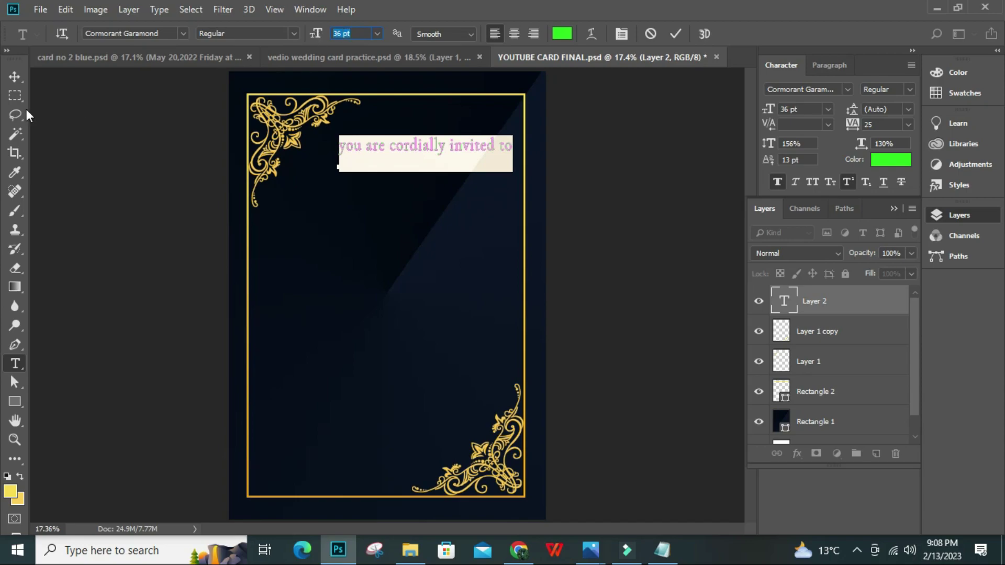
left_click(13, 78)
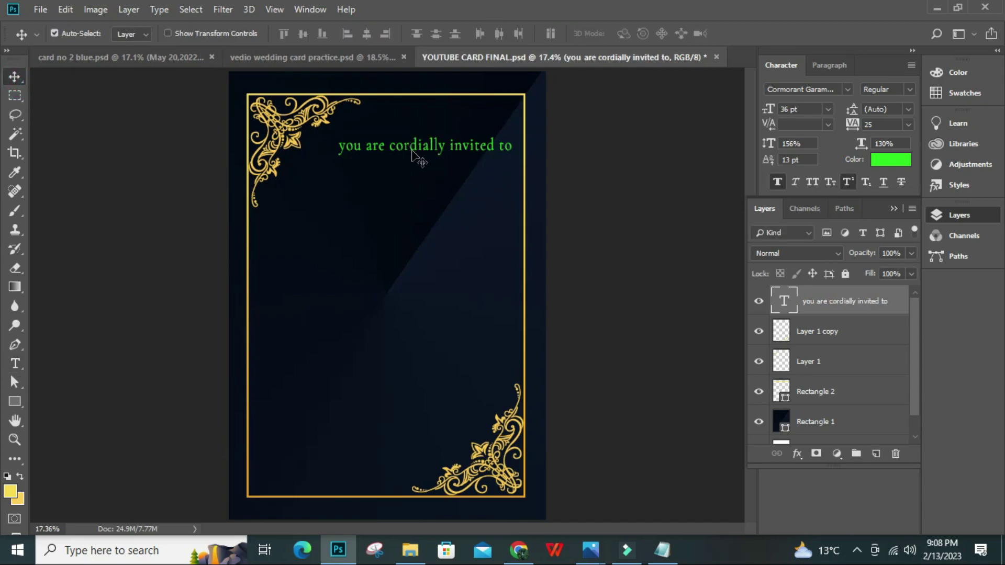
left_click_drag(398, 155, 384, 156)
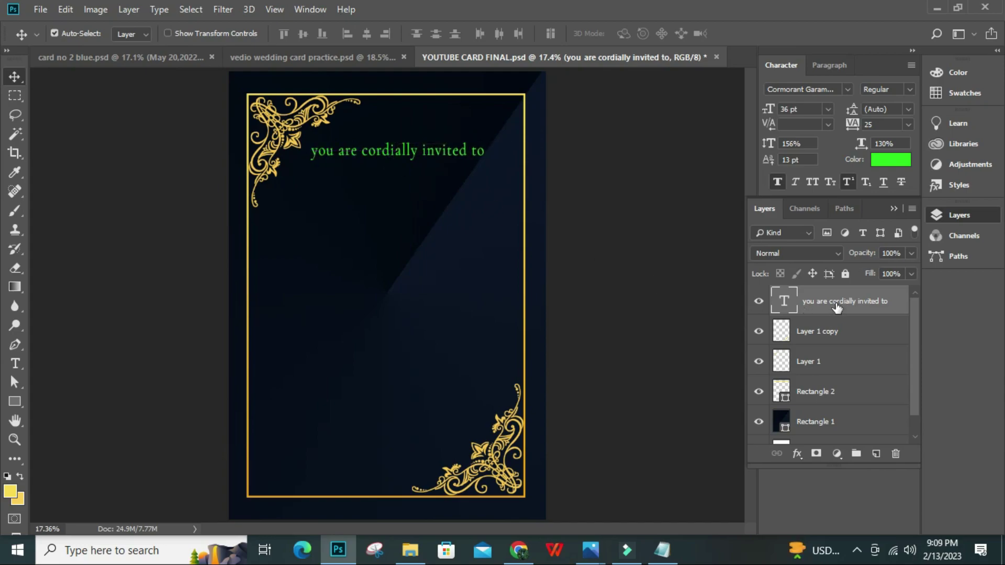
Apply a linear gradient overlay at 90° running from #f8a402 to #fada4b to the "you are cordially invited to" text layer
right_click(867, 299)
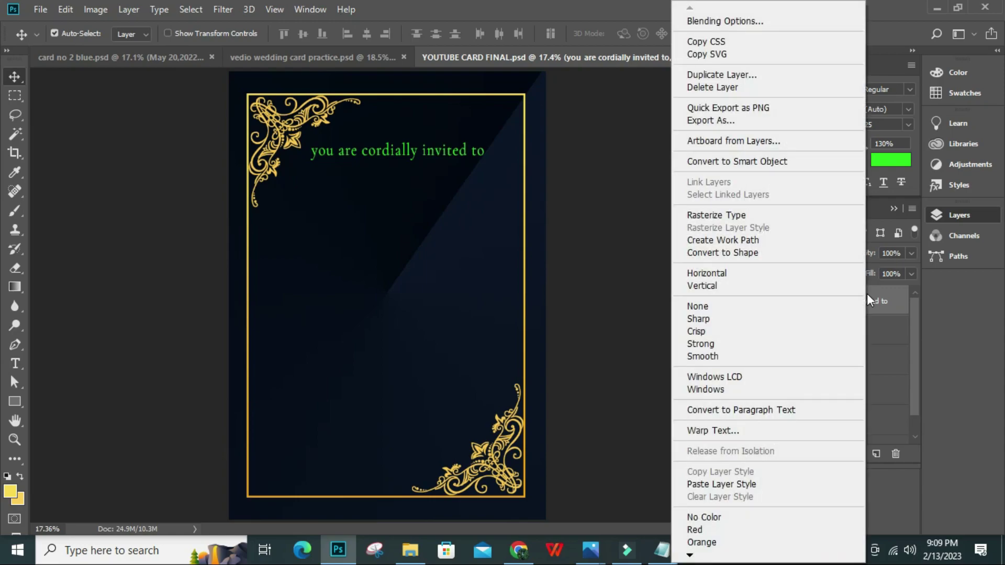
left_click(736, 22)
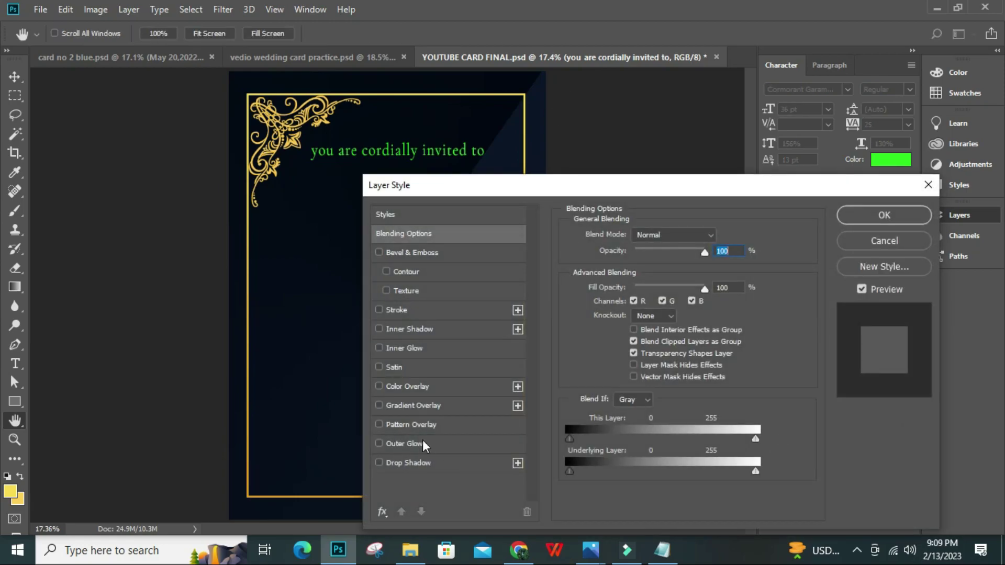
left_click(410, 406)
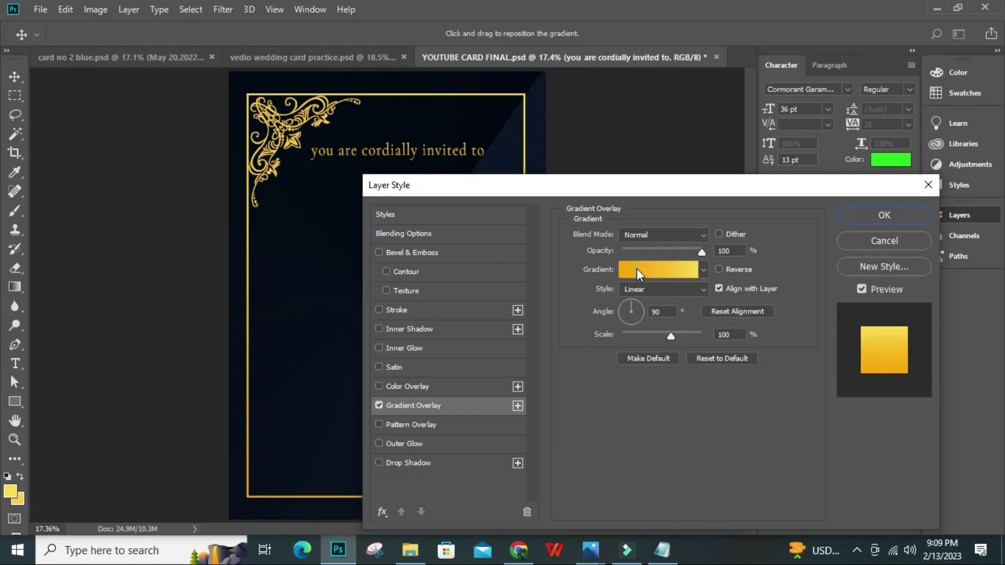
left_click(637, 269)
double_click(637, 341)
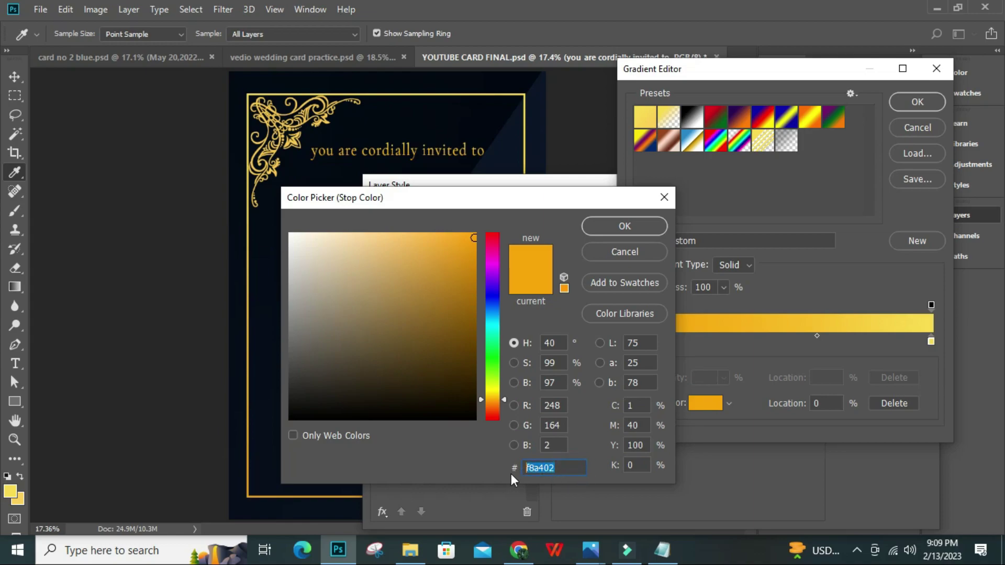
left_click(620, 228)
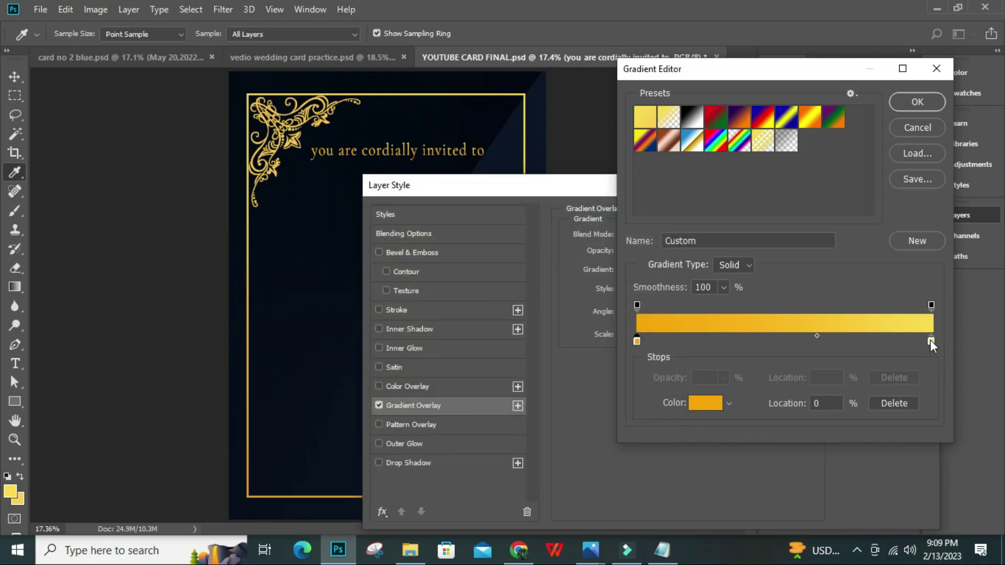
double_click(931, 340)
left_click(565, 471)
double_click(541, 469)
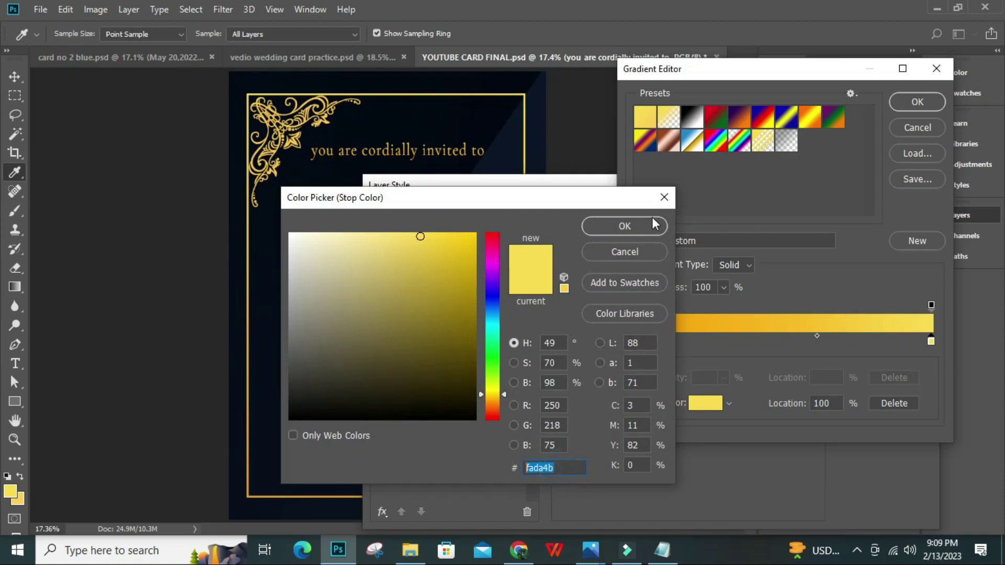
left_click(629, 227)
left_click(913, 102)
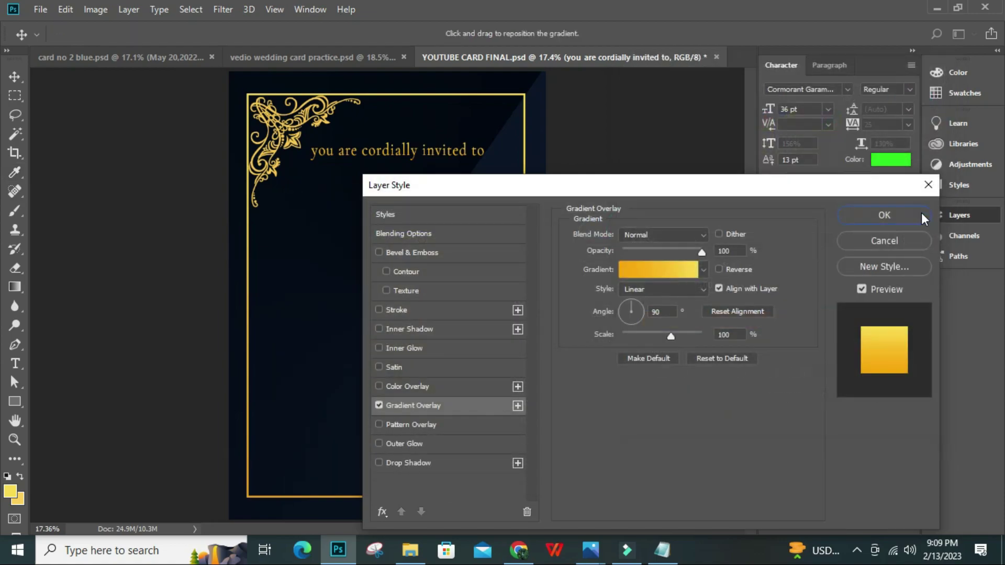
left_click(896, 215)
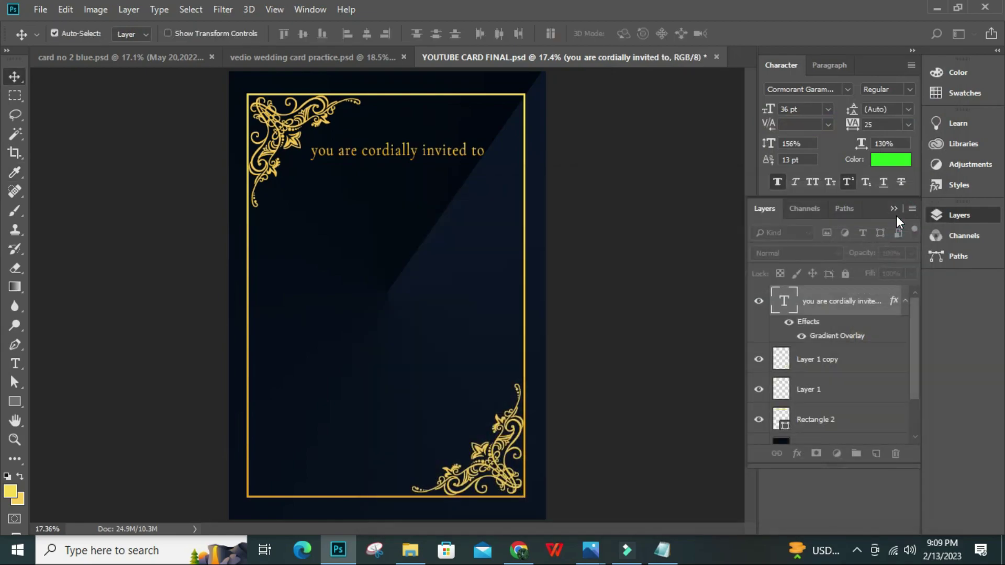
Copy the line "Of the wedding" from the Notepad file text for card into a new text layer below the invitation line
left_click(15, 365)
left_click(334, 183)
left_click(662, 551)
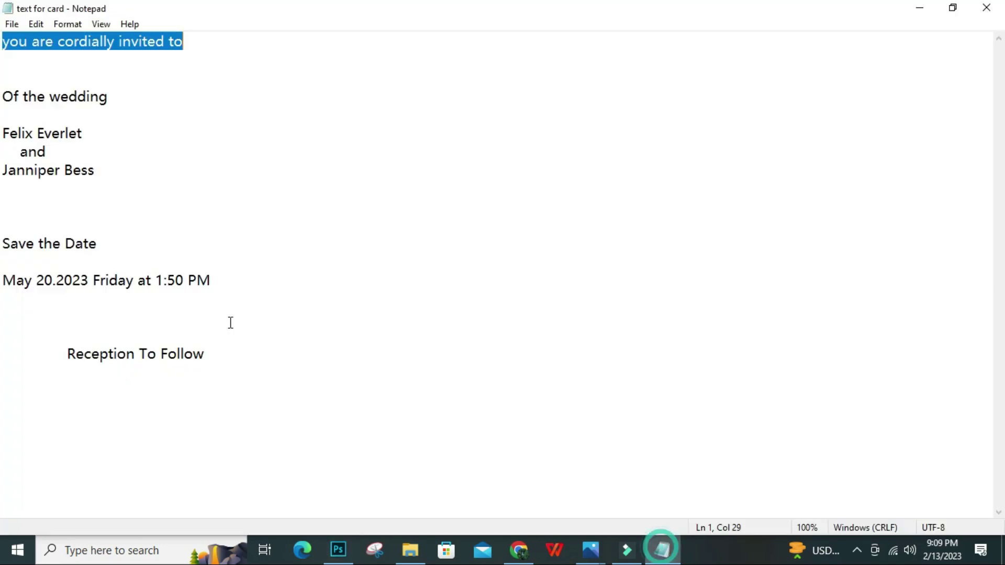
left_click_drag(6, 100, 94, 110)
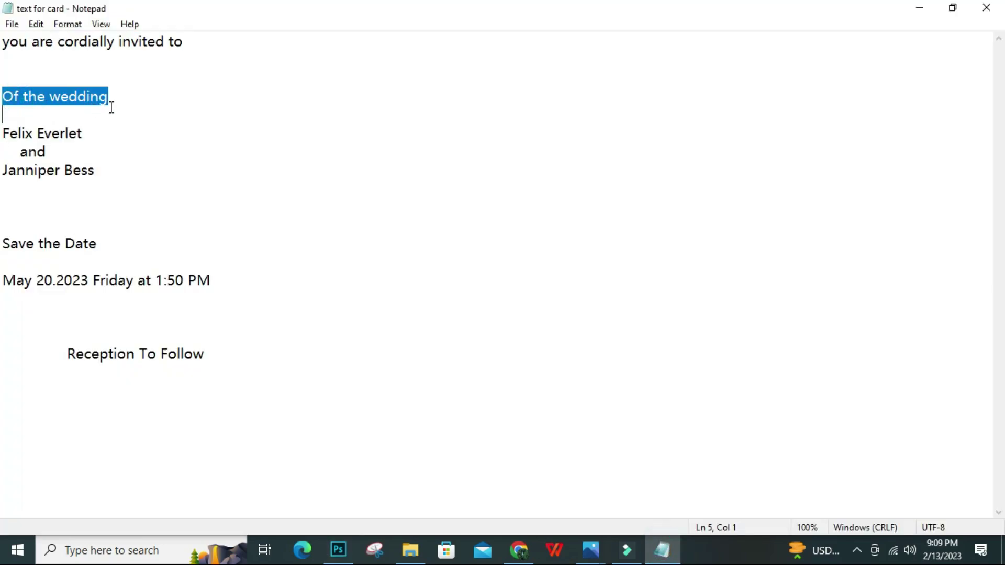
right_click(87, 101)
left_click(113, 143)
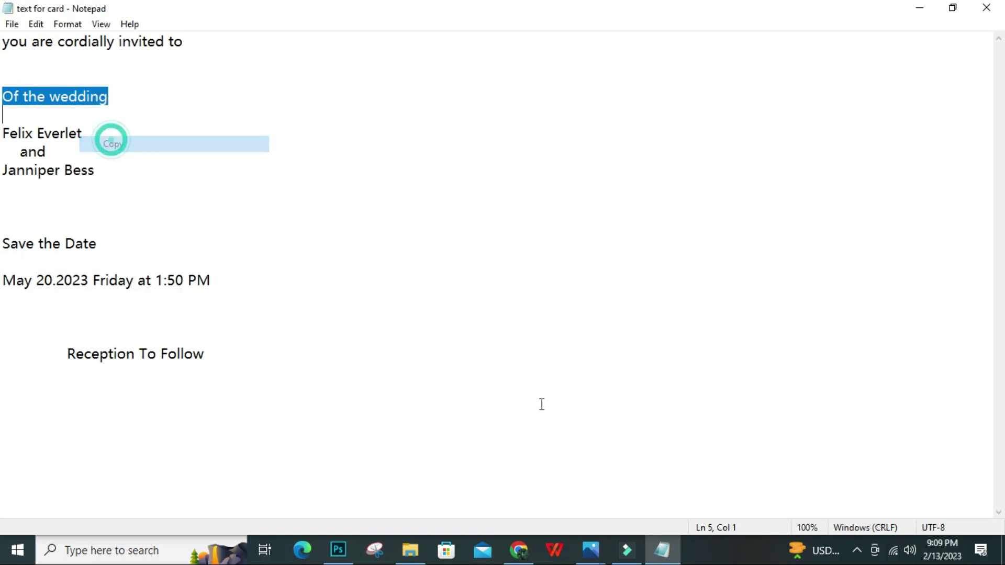
left_click(339, 550)
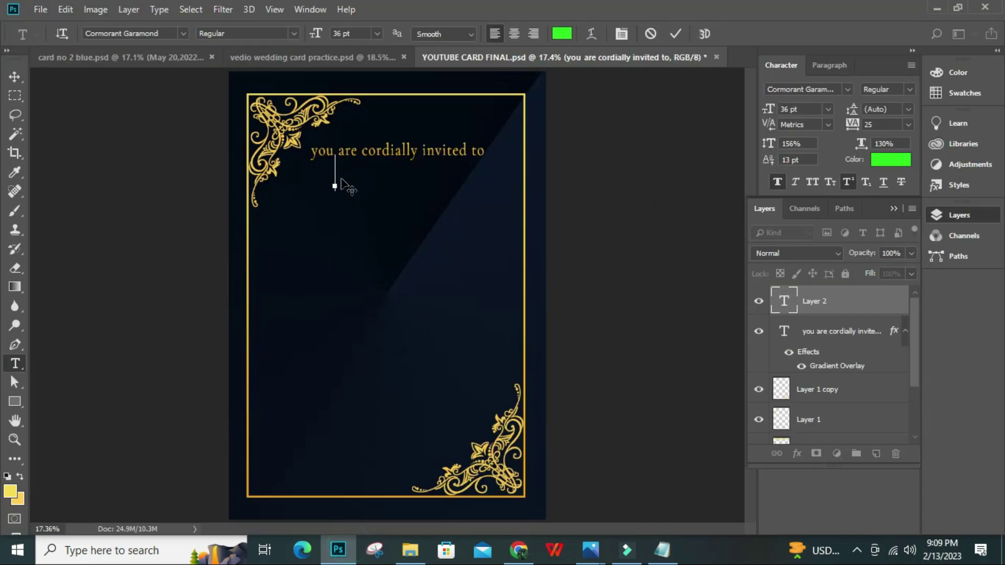
right_click(343, 183)
left_click(380, 235)
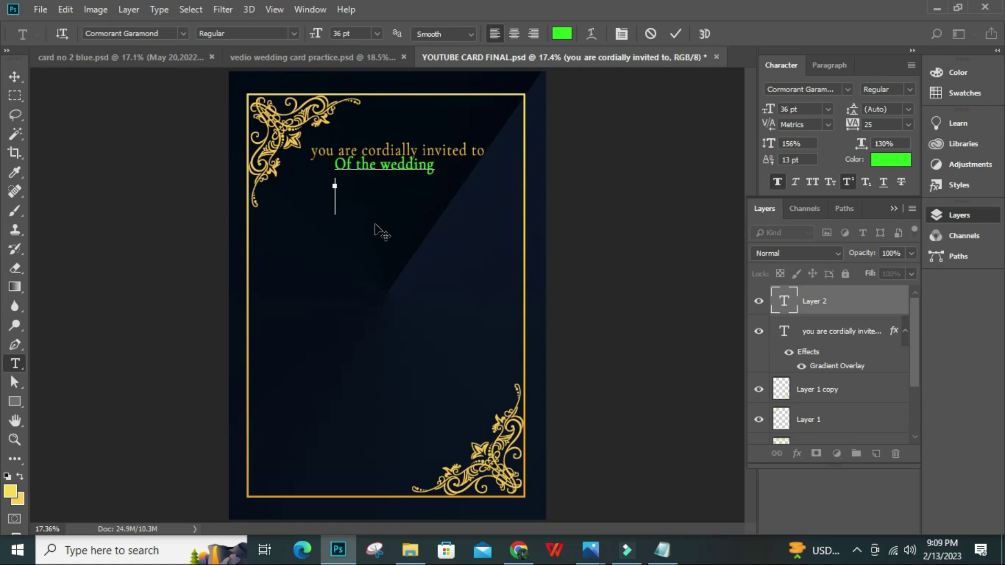
key("ctrl+a")
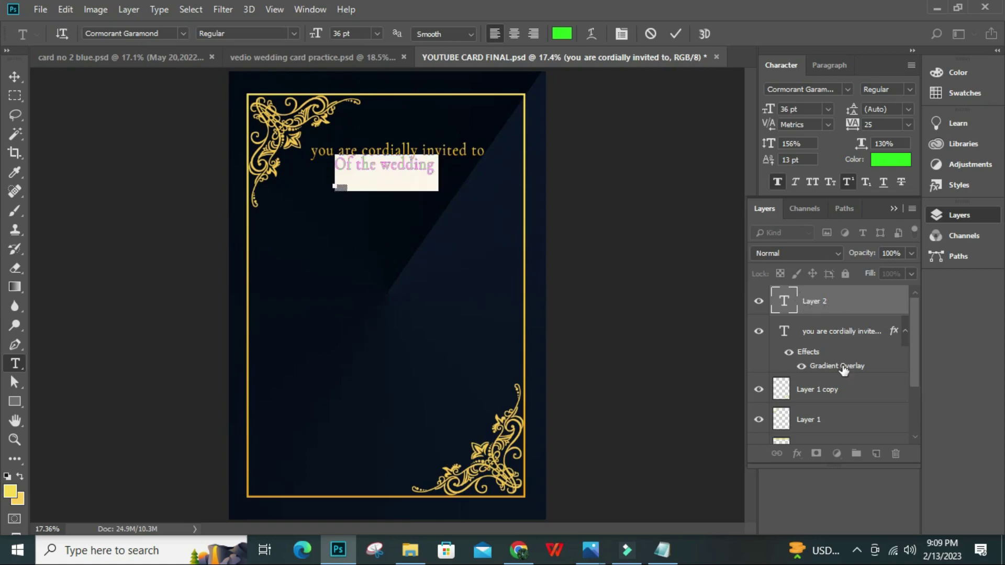
left_click(824, 366)
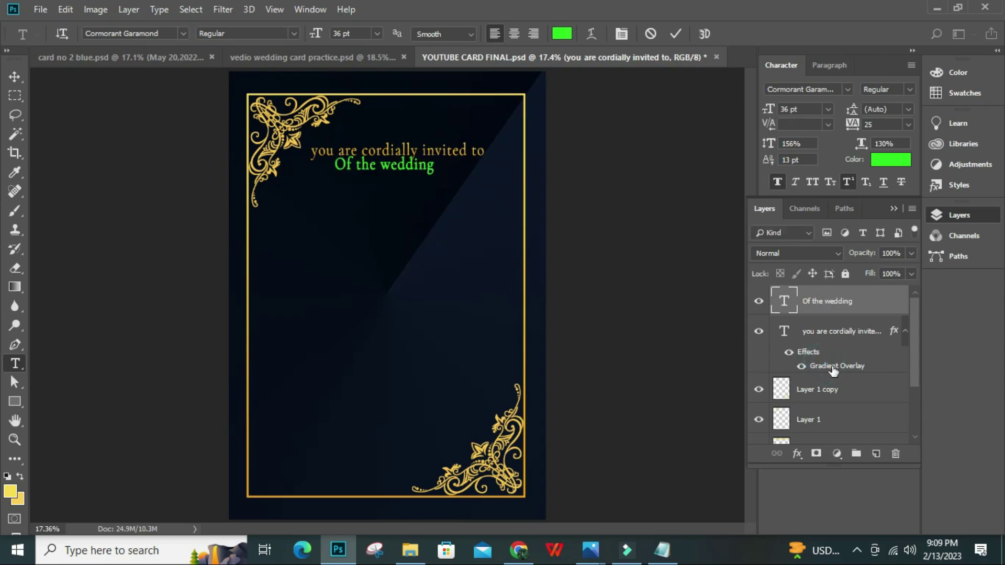
Copy the invitation line's gold gradient layer style onto the "Of the wedding" layer
right_click(831, 362)
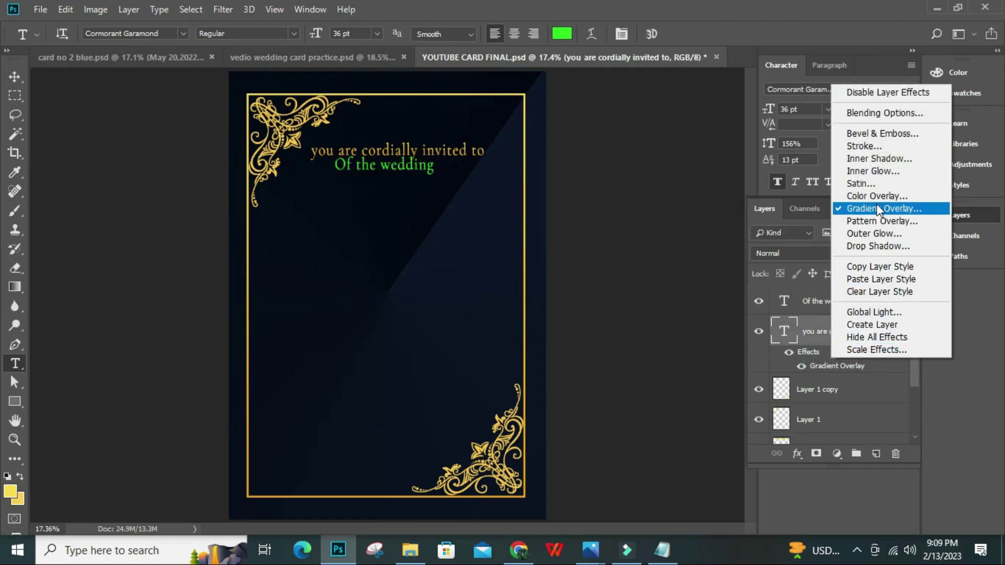
right_click(822, 363)
right_click(820, 364)
right_click(818, 365)
right_click(811, 350)
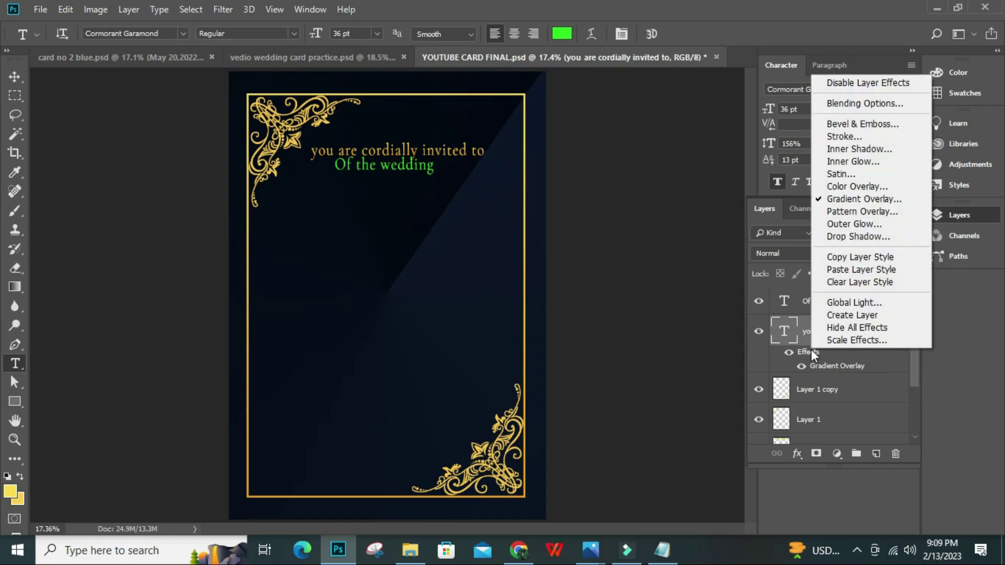
left_click(852, 259)
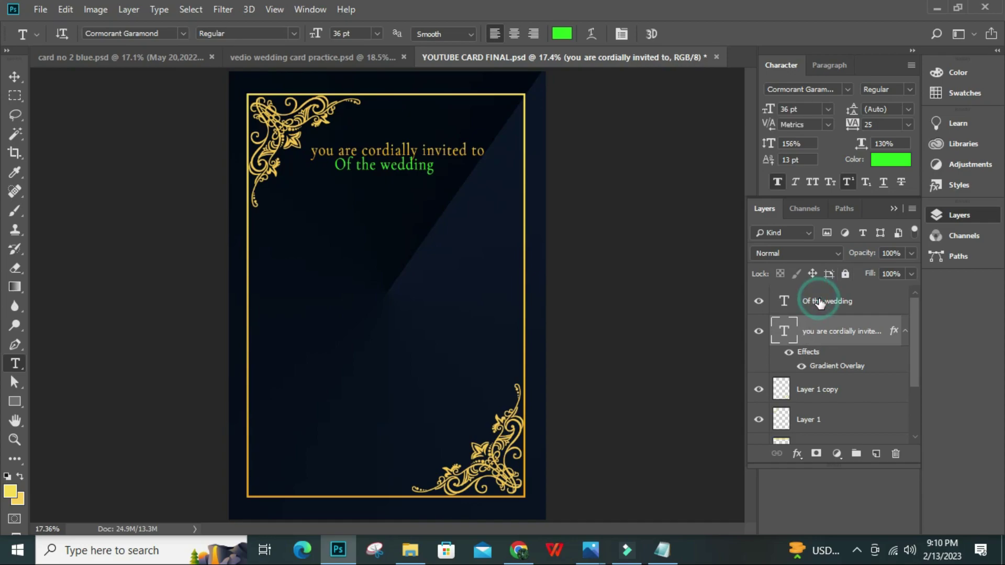
left_click(819, 302)
right_click(820, 302)
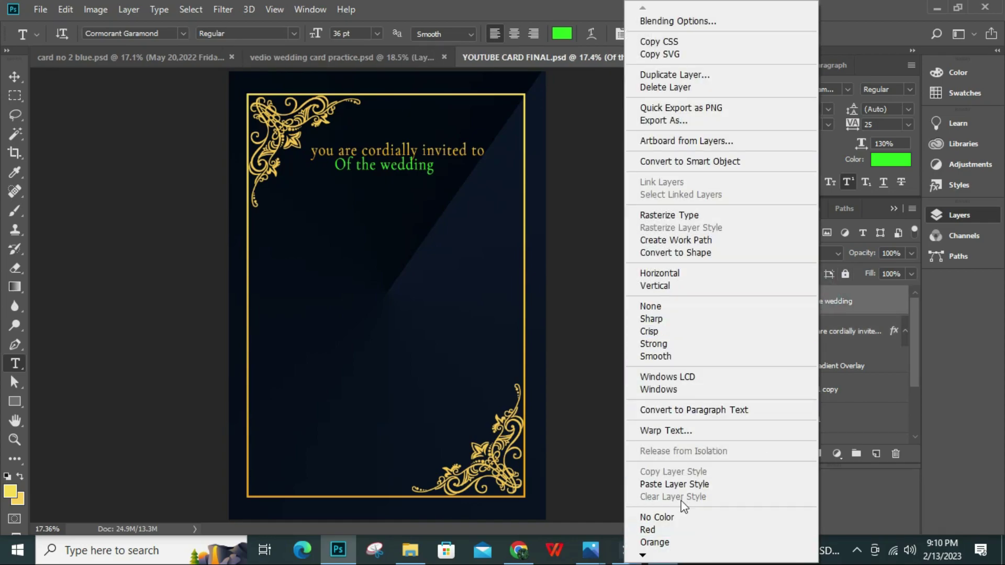
left_click(691, 484)
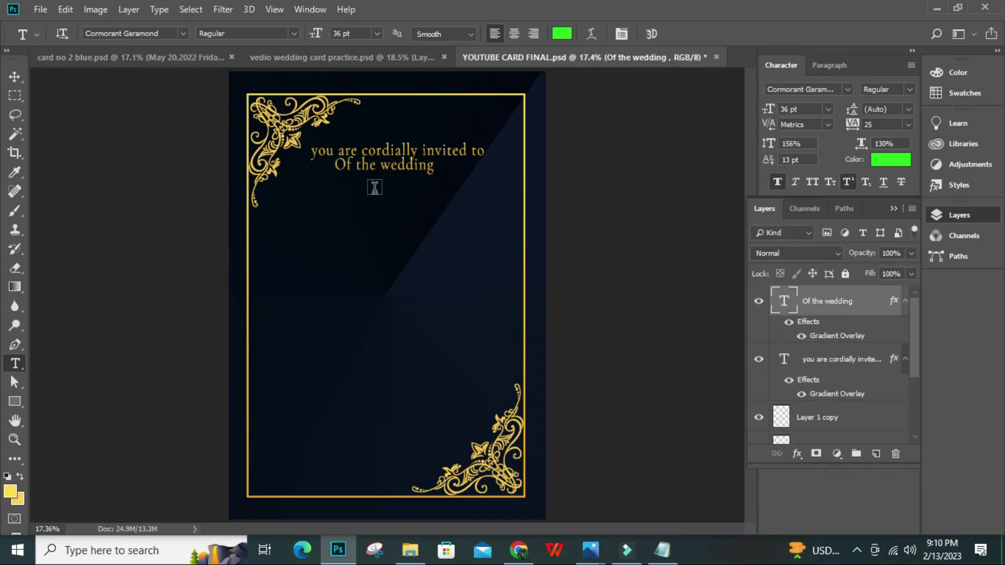
Set the "Of the wedding" line to 52 pt and move it below the invitation line, aligned with its left edge
triple_click(336, 165)
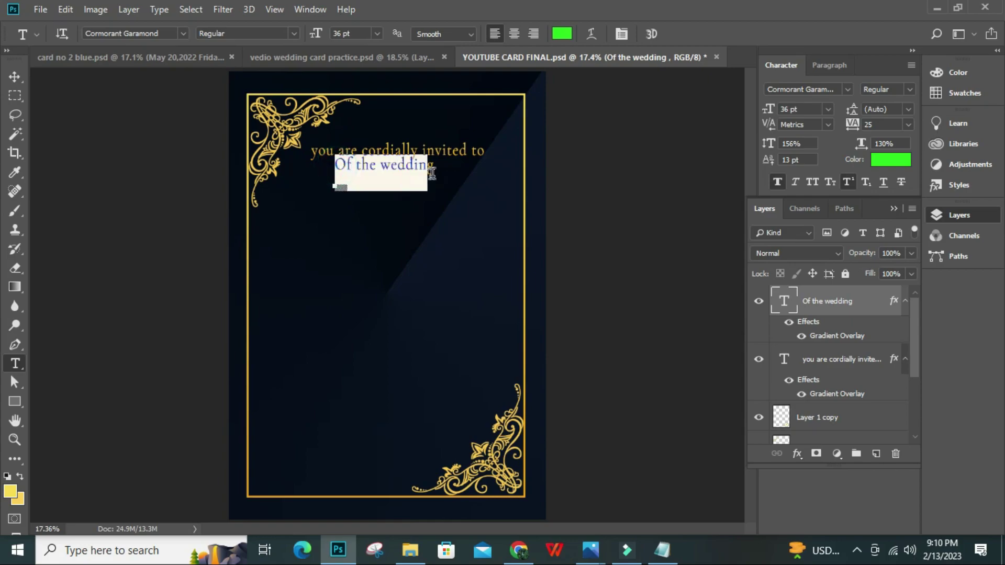
left_click(350, 34)
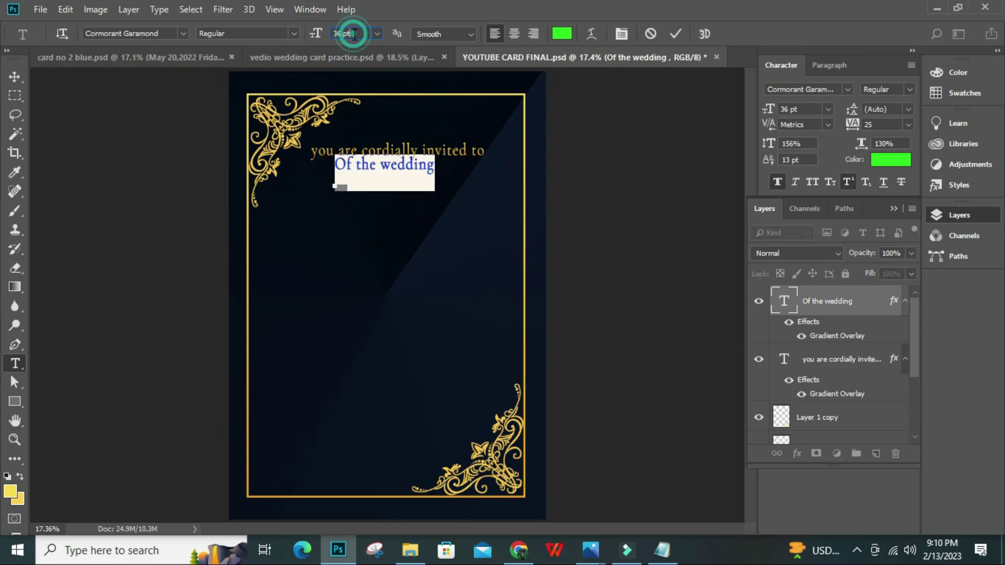
type("40")
key("Return")
key("Up")
key("Up")
key("Up")
key("Up")
key("Up")
key("Up")
key("Up")
key("Up")
key("Up")
key("Up")
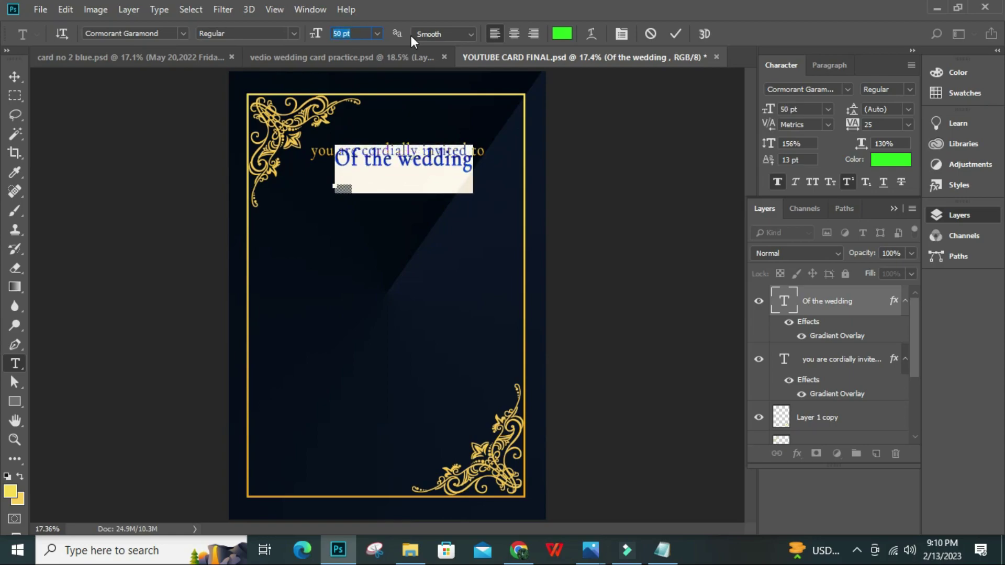
key("Up")
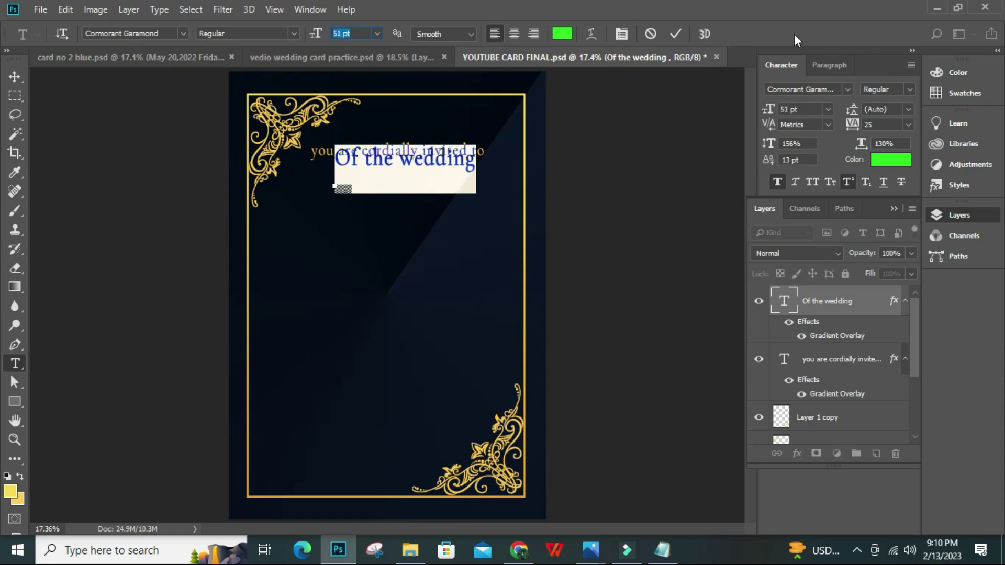
key("Up")
left_click(677, 32)
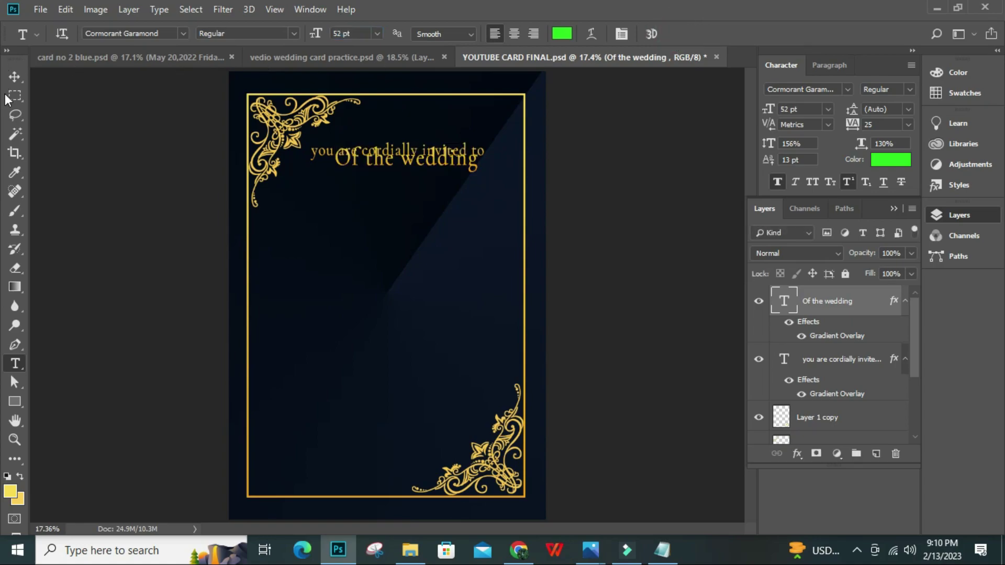
left_click(14, 76)
left_click_drag(385, 164, 363, 185)
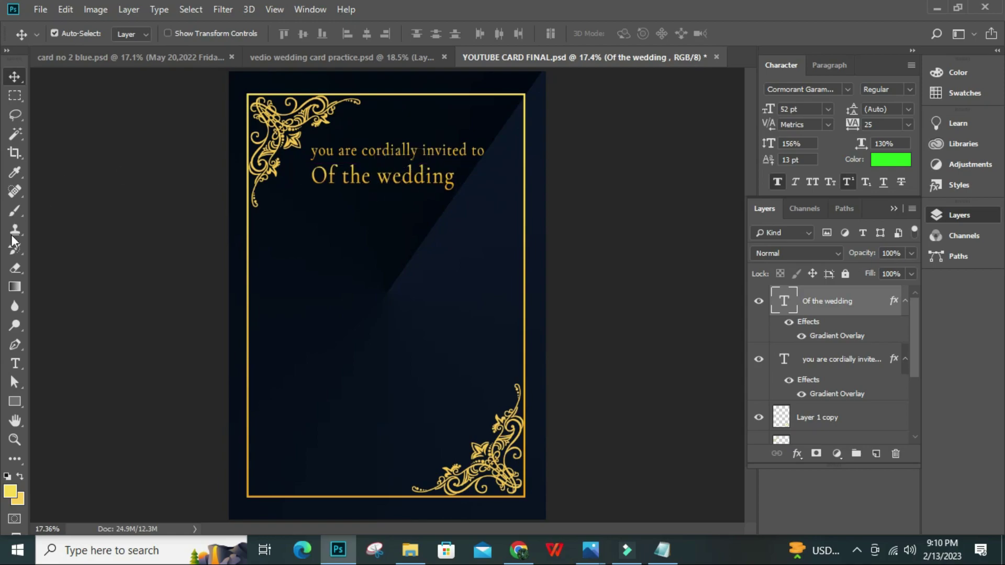
Increase the font size of the whole "Of the wedding" line to 60 pt
left_click(15, 364)
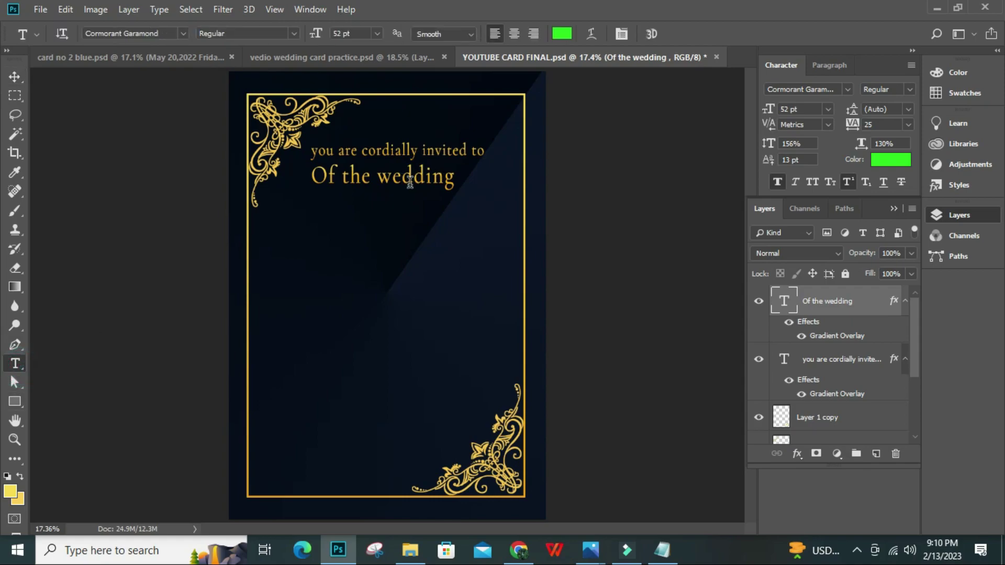
left_click(382, 178)
key("ctrl+a")
left_click(345, 33)
key("Up")
key("Up")
key("Up")
key("Up")
key("Up")
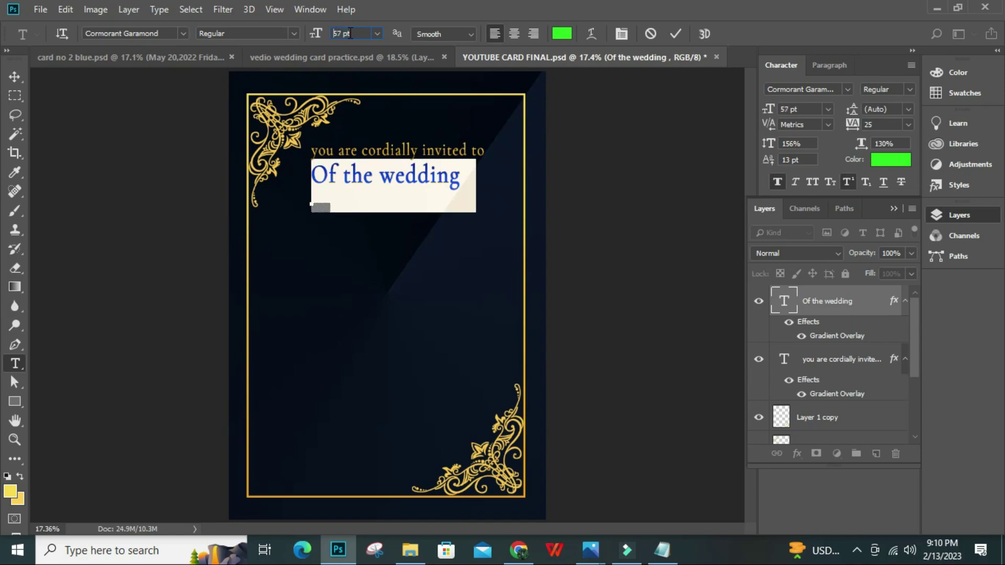
key("Up")
key("Up")
key("Up")
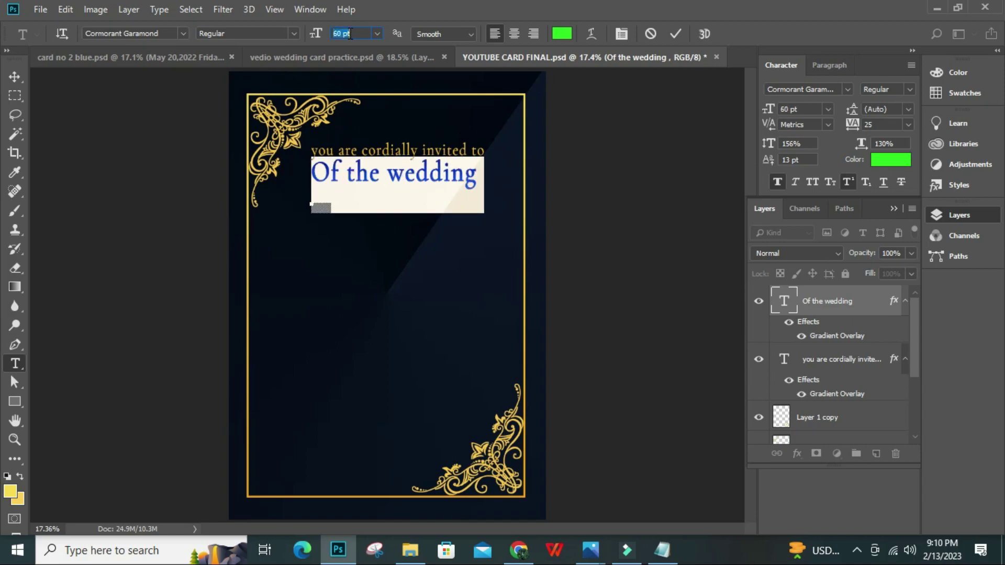
left_click(675, 34)
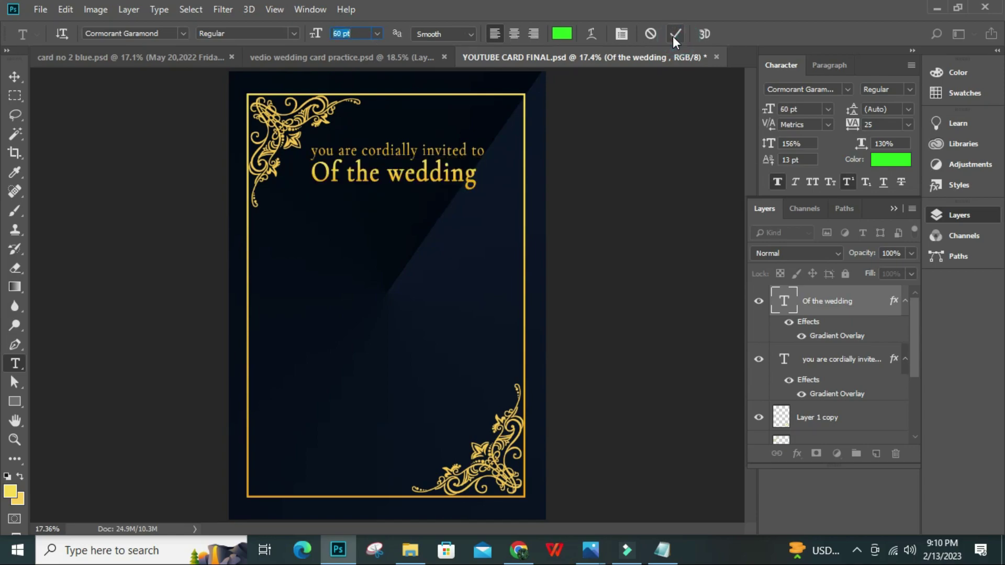
Move both text lines slightly lower on the card, keeping the invitation line just above "Of the wedding"
left_click(15, 76)
left_click(409, 177)
left_click_drag(410, 178, 397, 161)
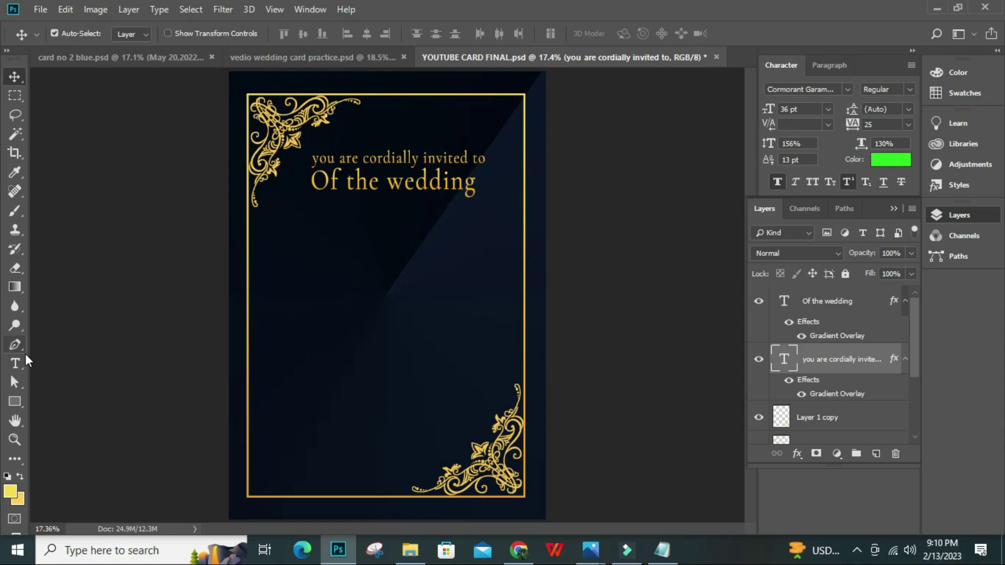
Copy the first partner's full name from the Notepad text into a new text layer below "Of the wedding"
left_click(15, 364)
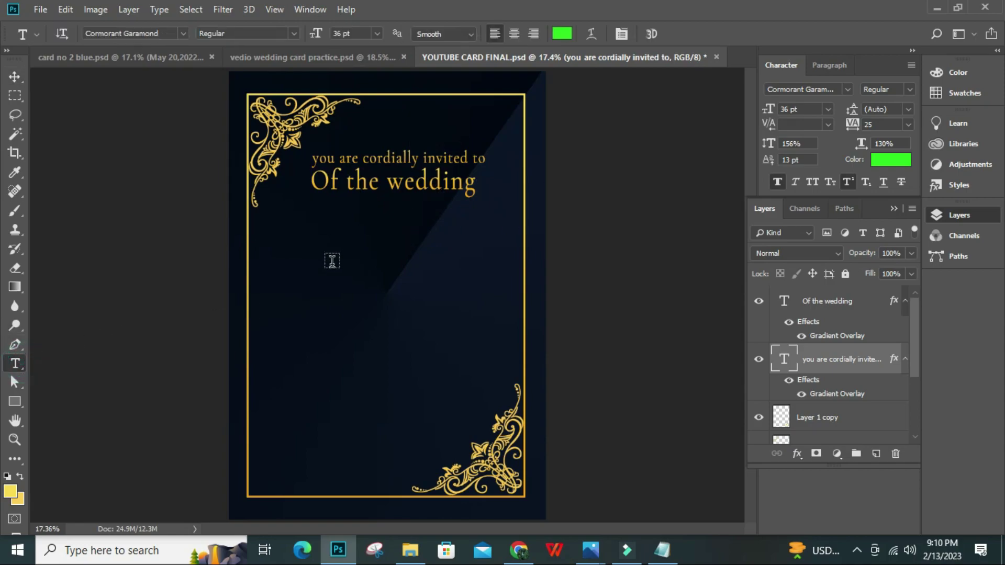
left_click(316, 229)
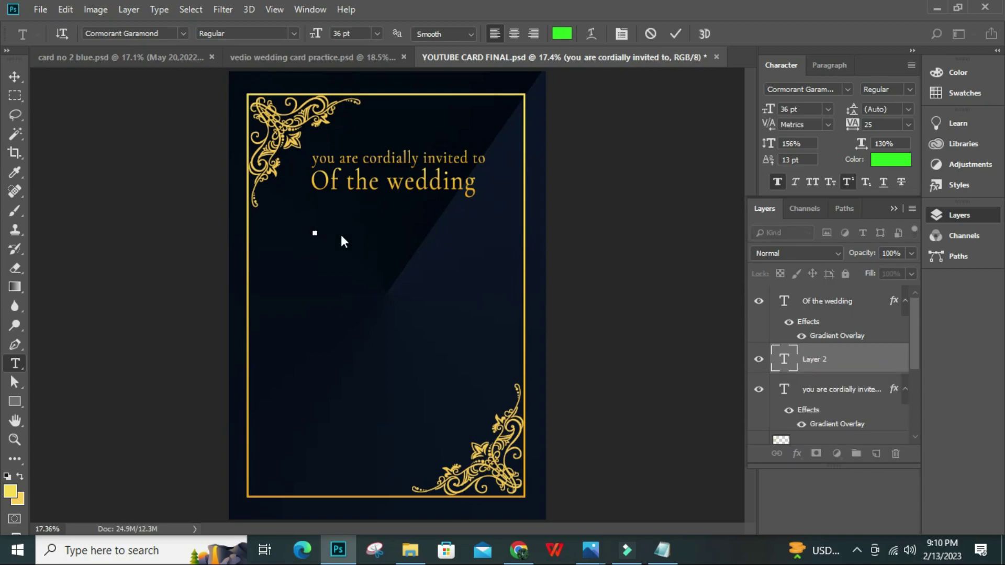
left_click(664, 540)
left_click_drag(4, 133, 88, 138)
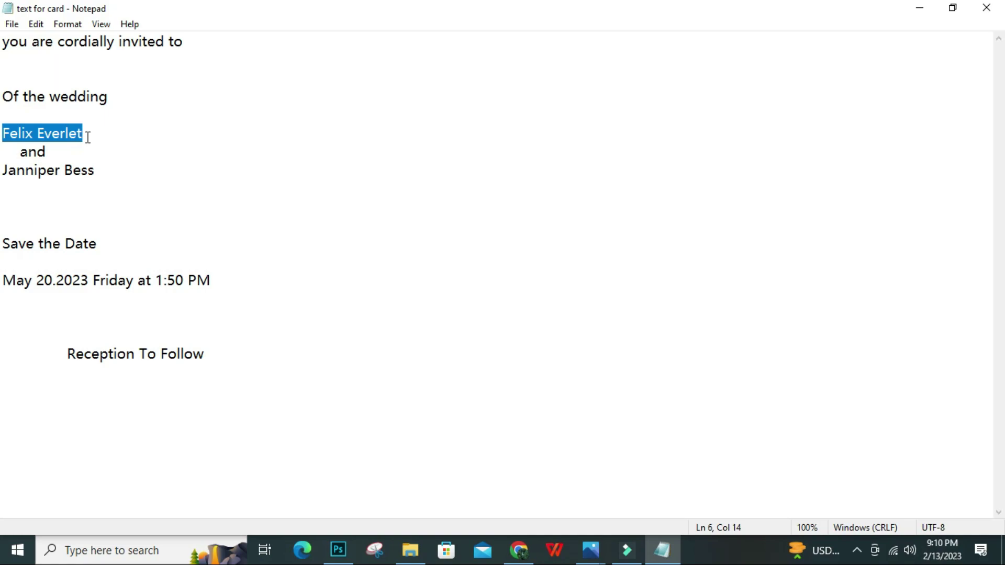
right_click(39, 136)
left_click(139, 189)
left_click(339, 550)
right_click(321, 223)
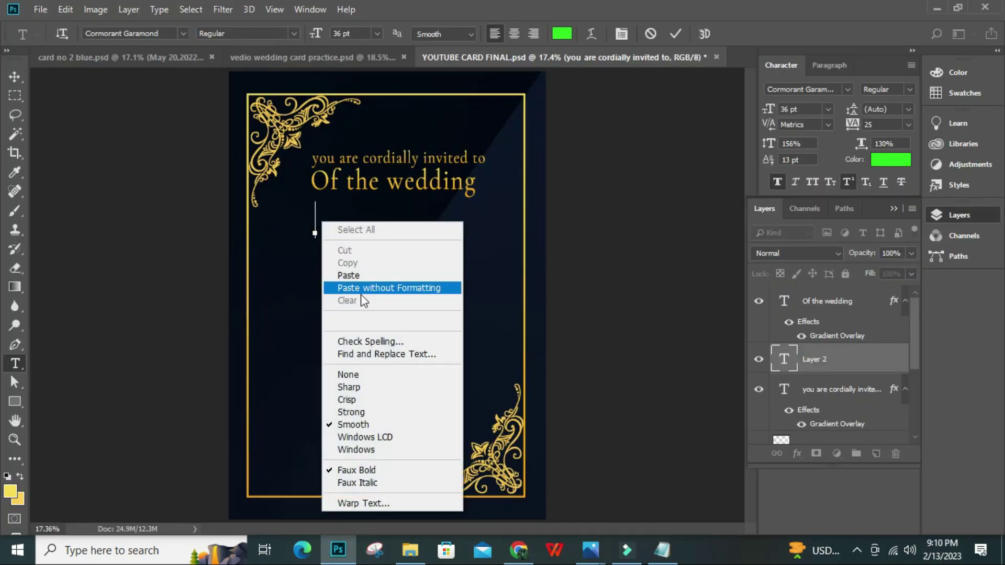
left_click(350, 276)
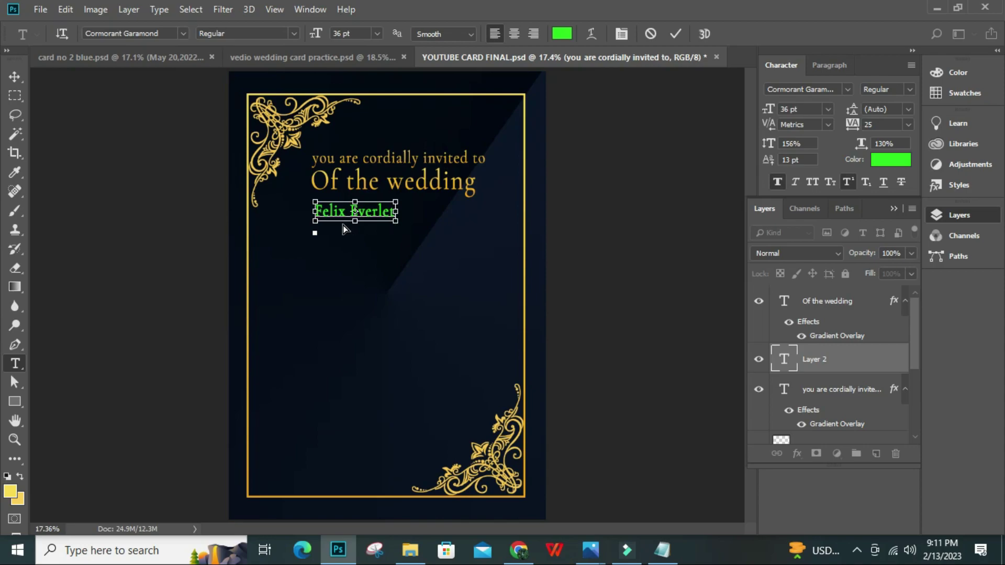
Set the whole first partner's name in the Great Vibes font at 92 pt
key("ctrl+a")
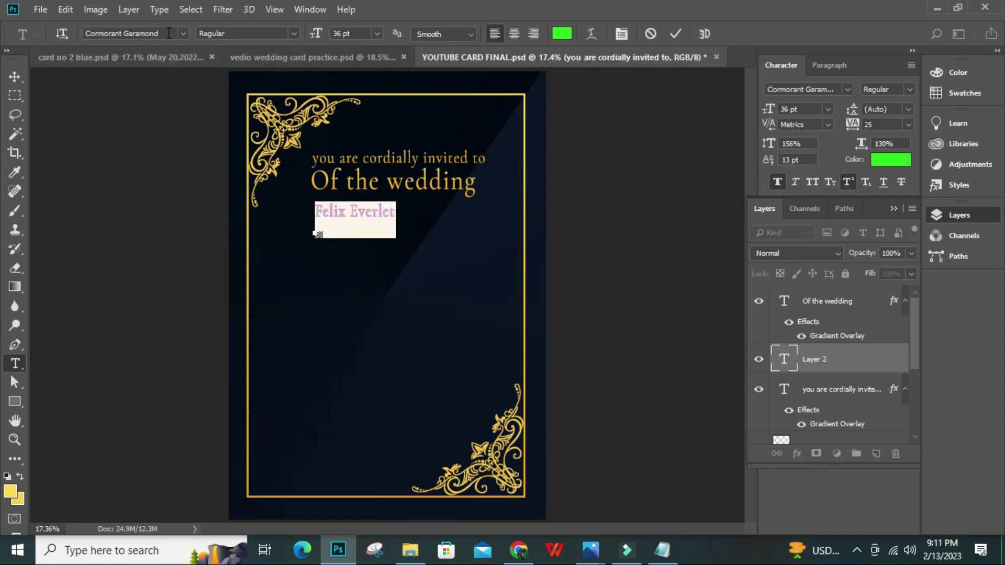
left_click(173, 33)
type("great")
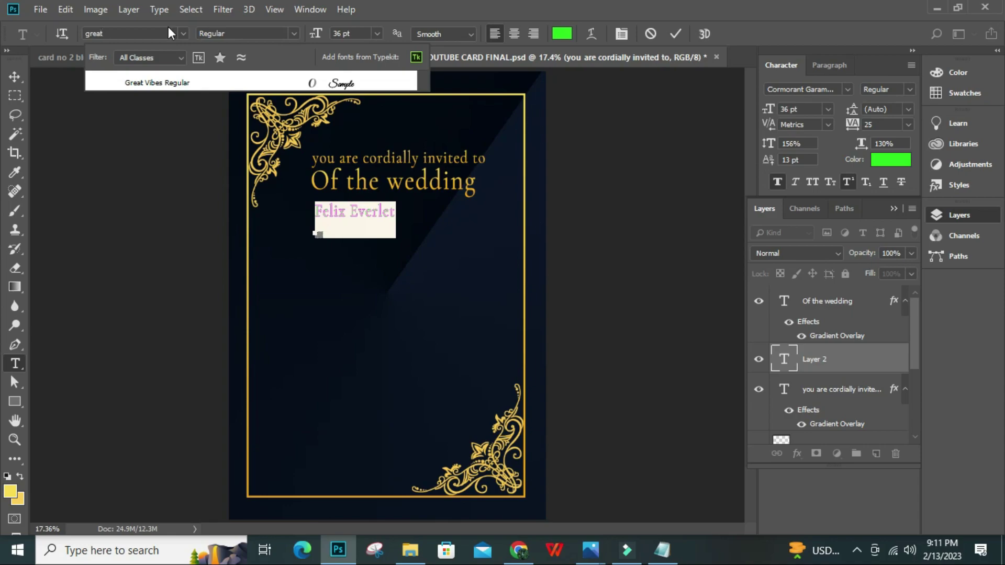
left_click(165, 83)
left_click(355, 32)
scroll(340, 31, "up", 20)
scroll(346, 29, "up", 20)
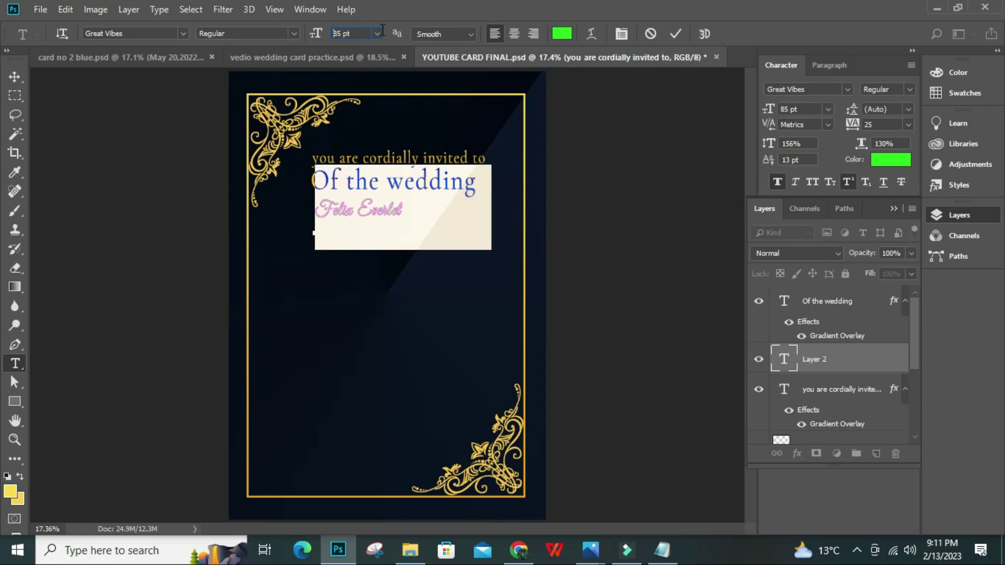
scroll(372, 31, "up", 12)
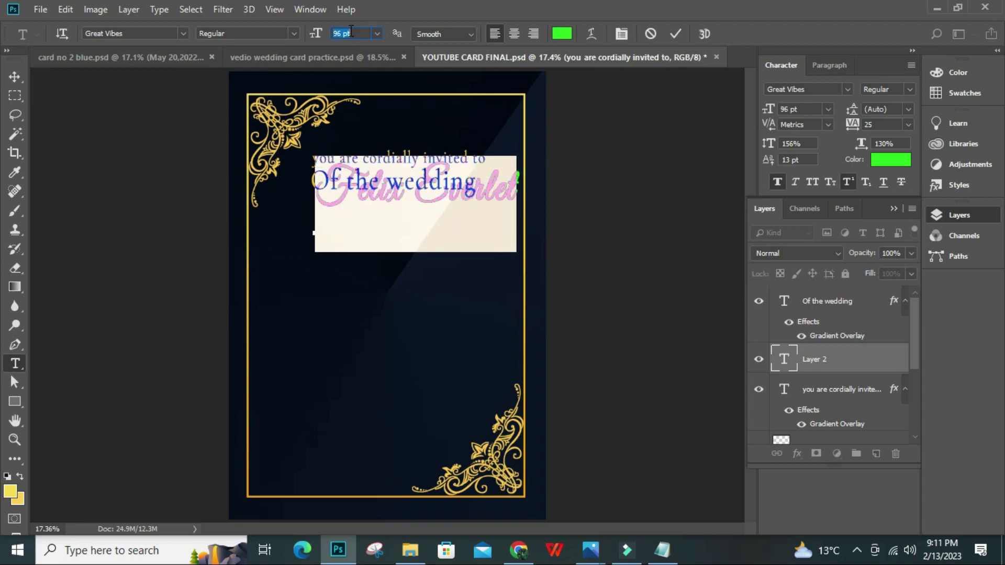
scroll(351, 31, "down", 3)
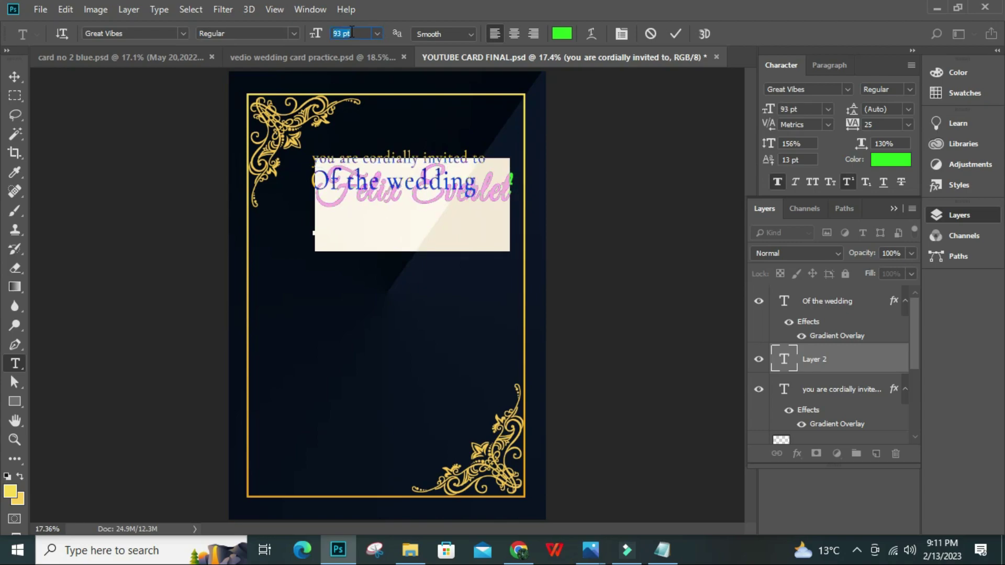
scroll(354, 32, "down", 1)
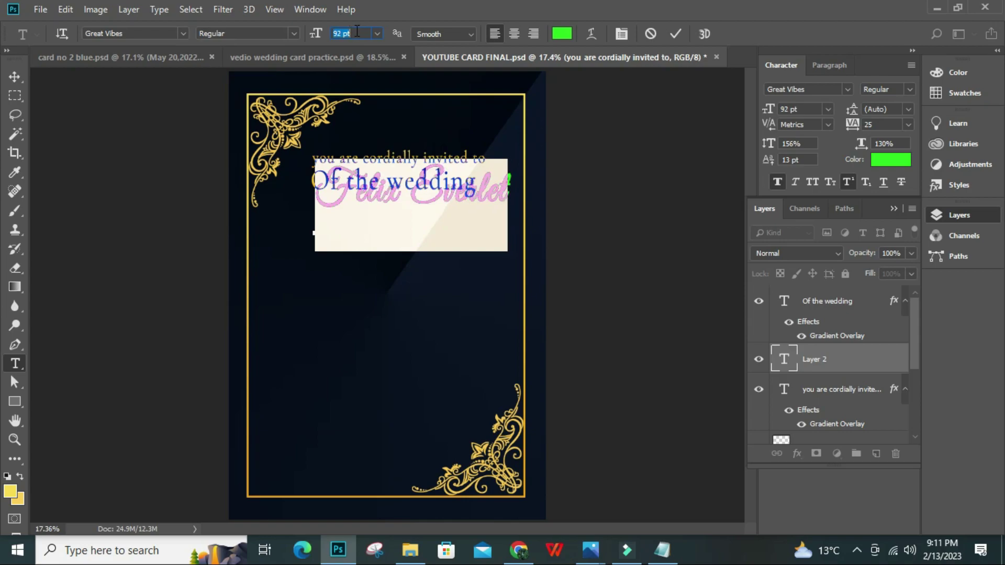
left_click(675, 37)
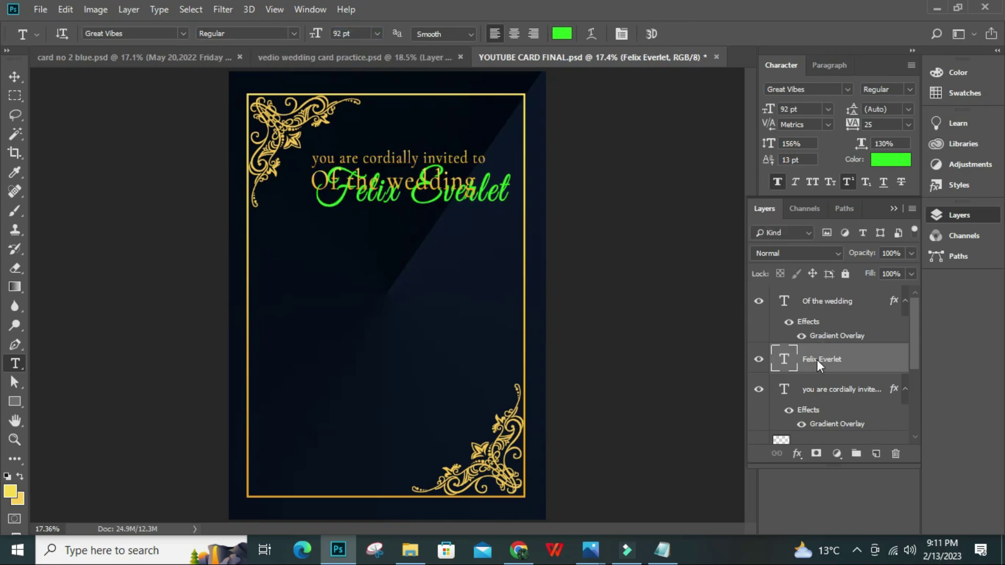
Apply the copied gold gradient layer style to the first partner's name and move it centred below "Of the wedding"
right_click(818, 362)
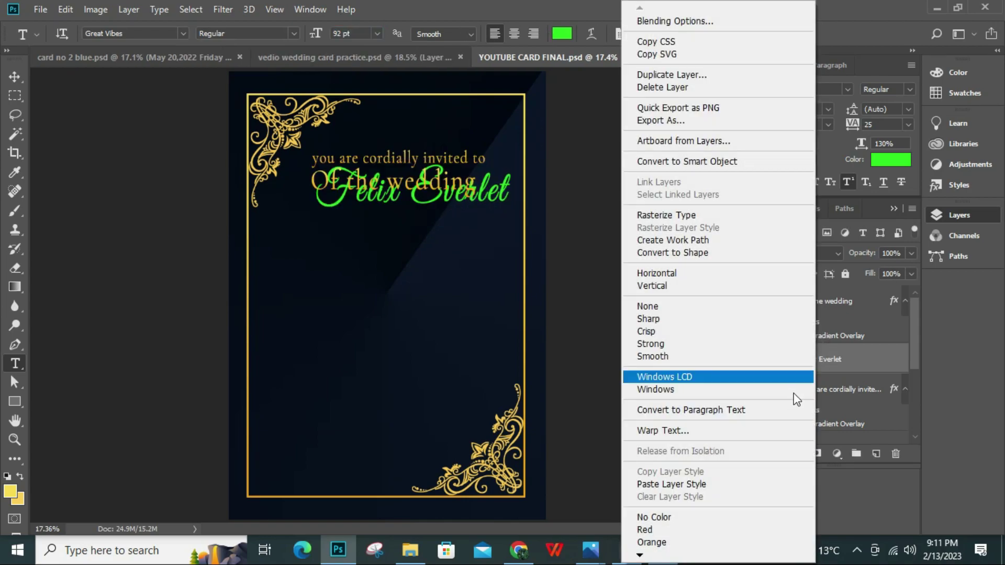
left_click(690, 484)
left_click(15, 77)
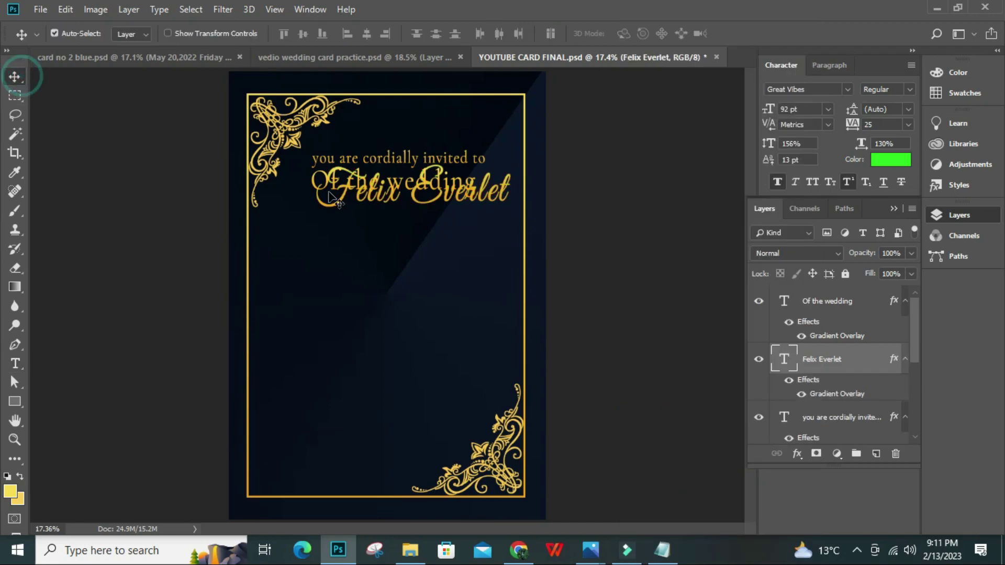
mouse_move(371, 201)
left_mouse_down()
mouse_move(367, 227)
mouse_move(374, 192)
left_mouse_up()
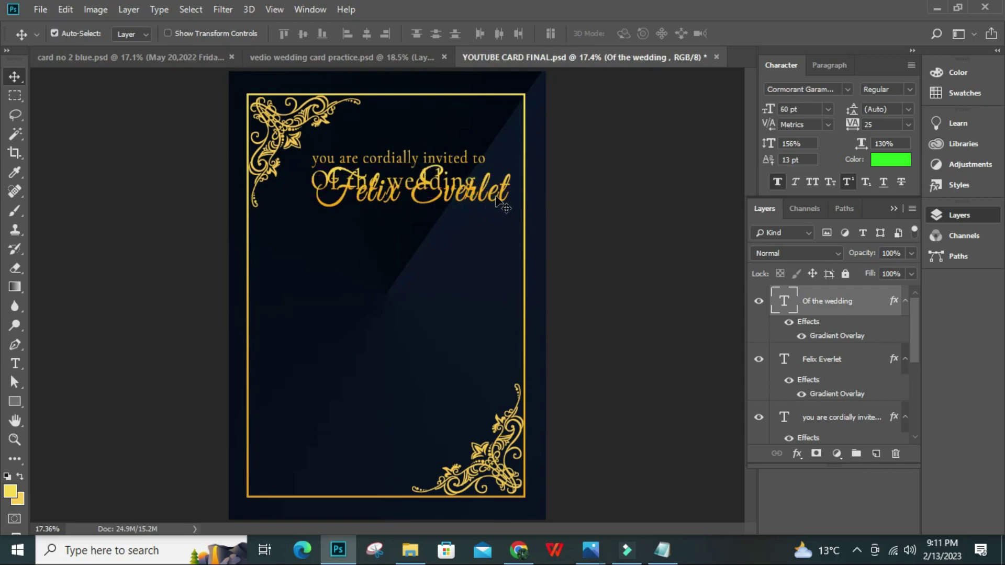
left_click_drag(493, 198, 449, 240)
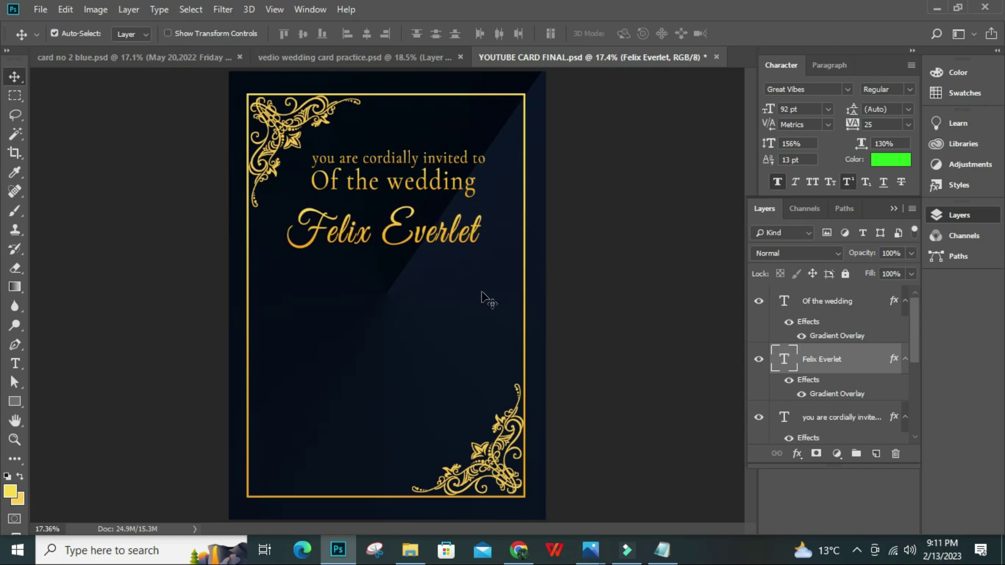
Copy the word "and" from the Notepad text into a new text layer placed below the first partner's name
left_click(15, 363)
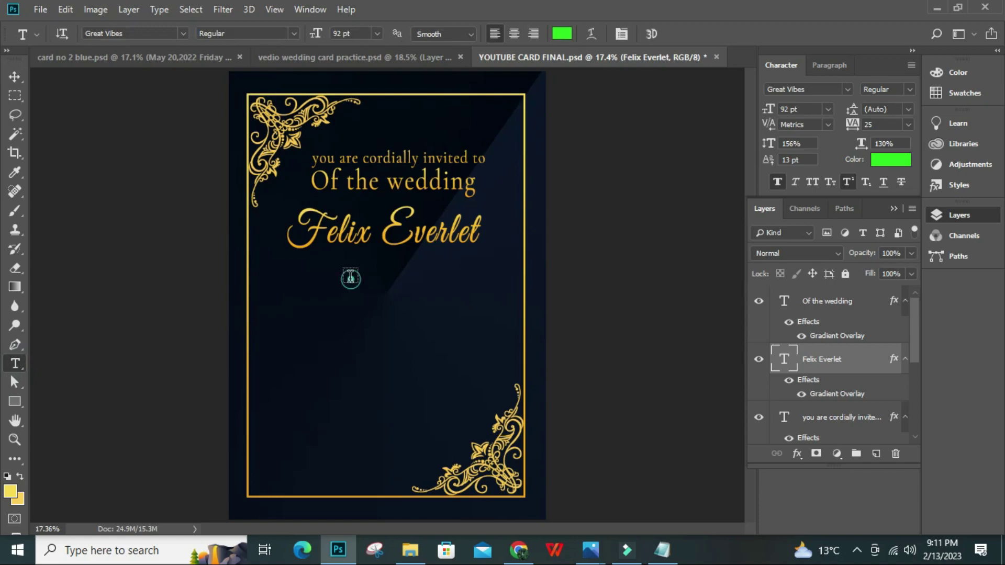
left_click(351, 276)
left_click(663, 549)
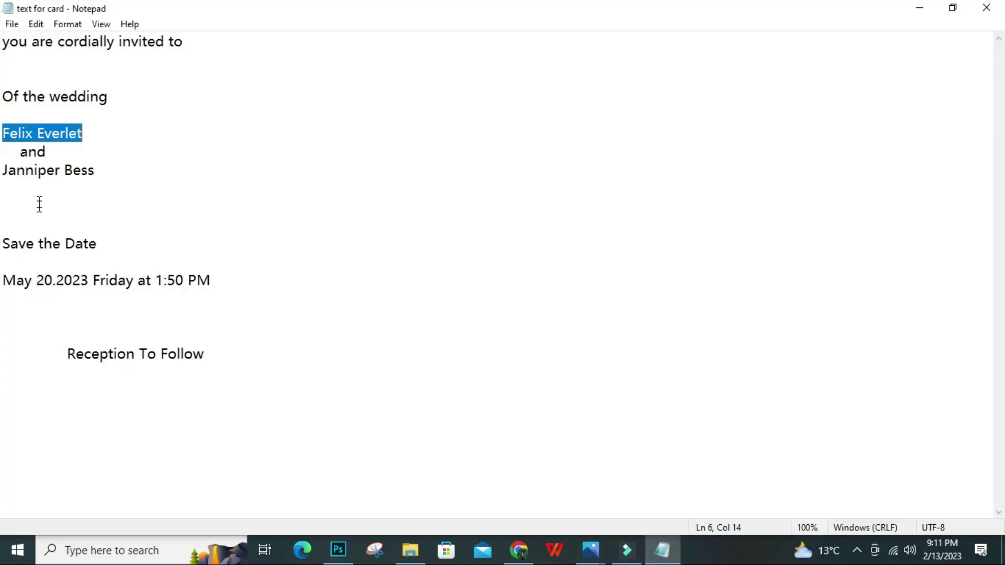
double_click(22, 151)
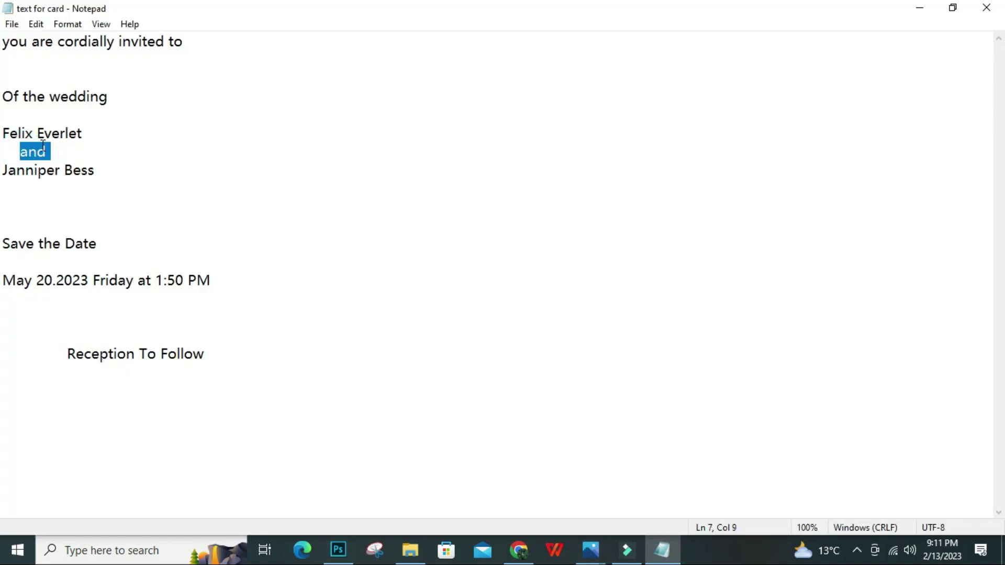
right_click(38, 154)
left_click(80, 200)
left_click(344, 548)
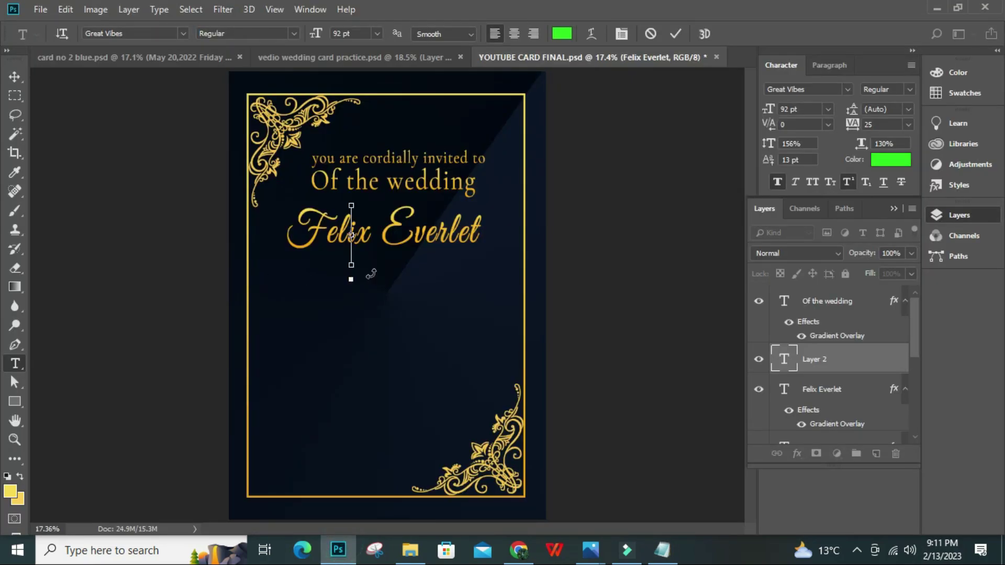
key("ctrl+v")
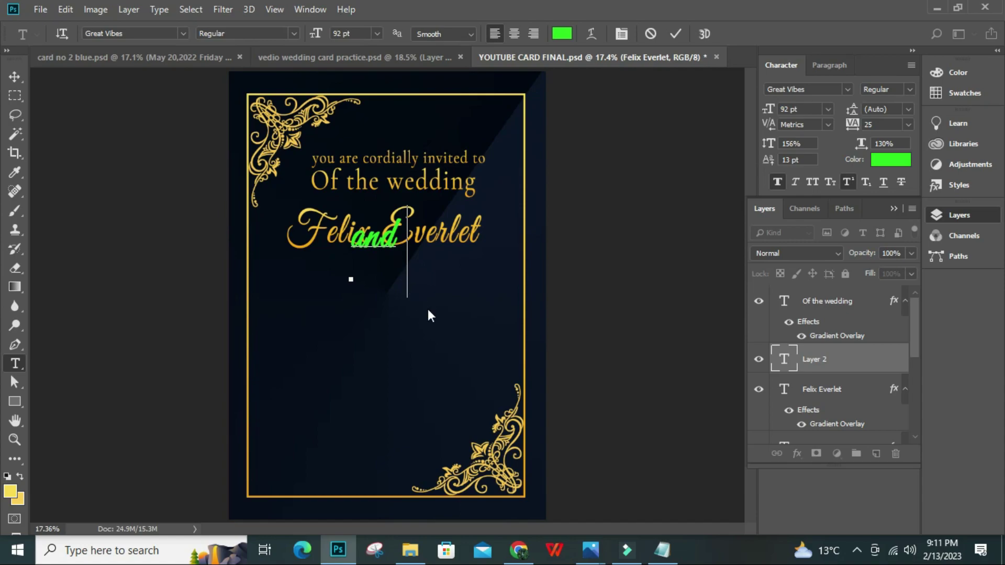
left_click(675, 34)
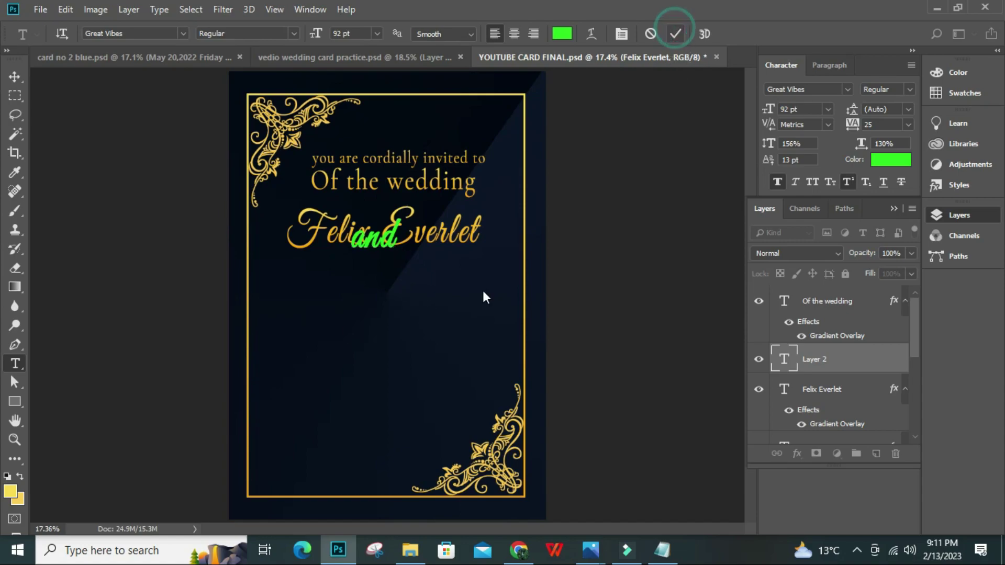
Copy the second partner's full name from Notepad into a new Great Vibes 92 pt text layer below "and"
left_click(301, 304)
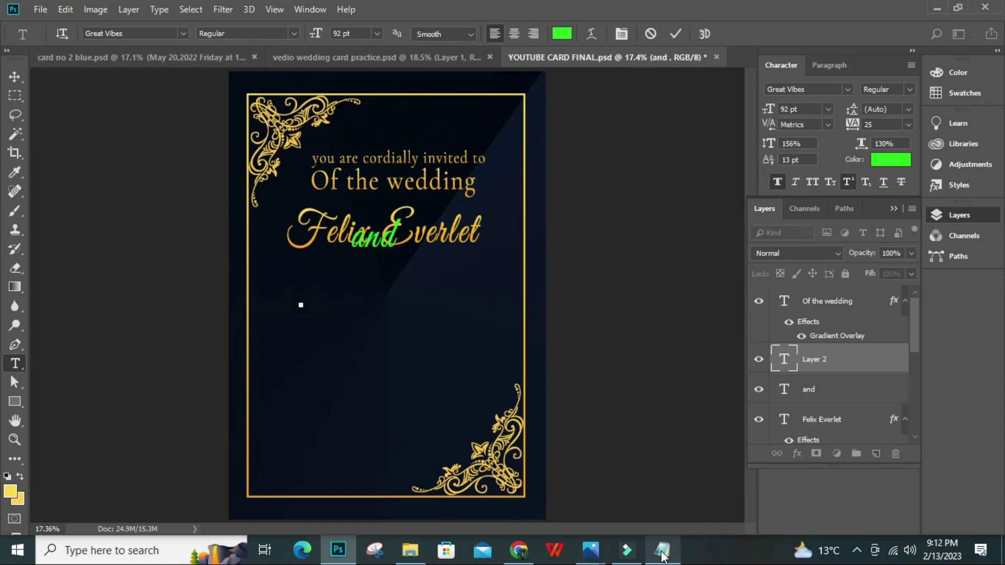
left_click(662, 556)
left_click_drag(7, 170, 110, 171)
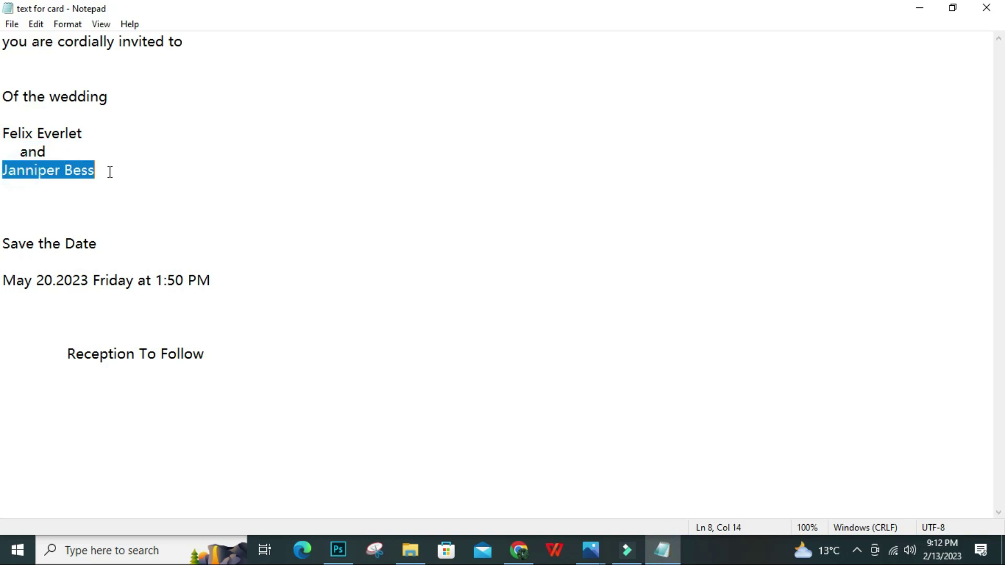
right_click(57, 165)
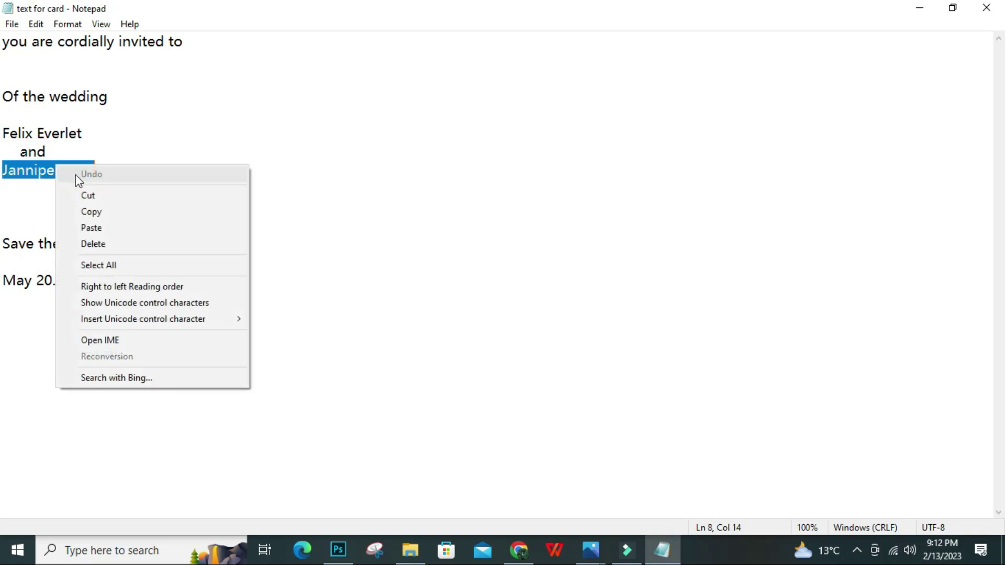
left_click(92, 211)
left_click(342, 557)
right_click(330, 307)
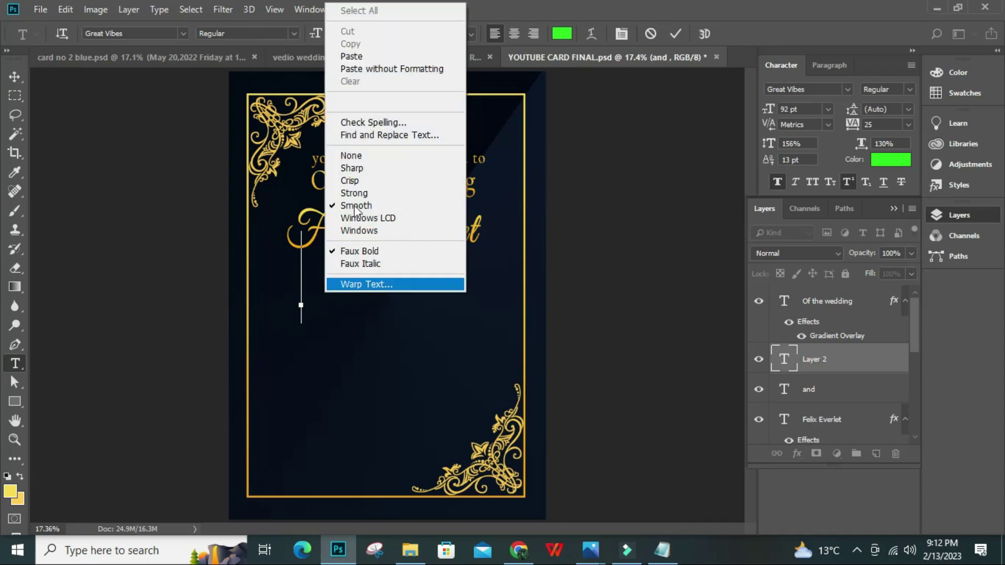
left_click(356, 55)
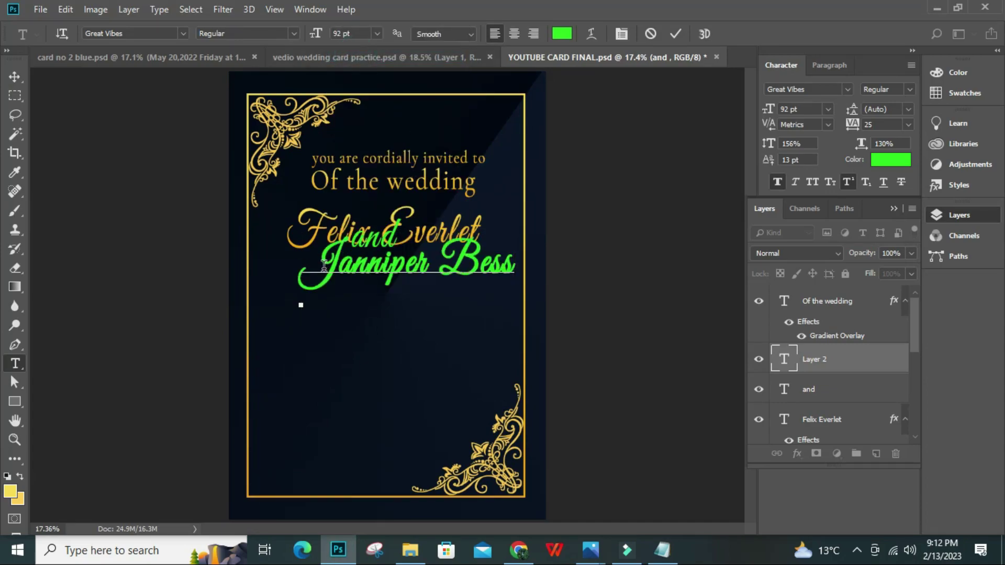
key("ctrl+a")
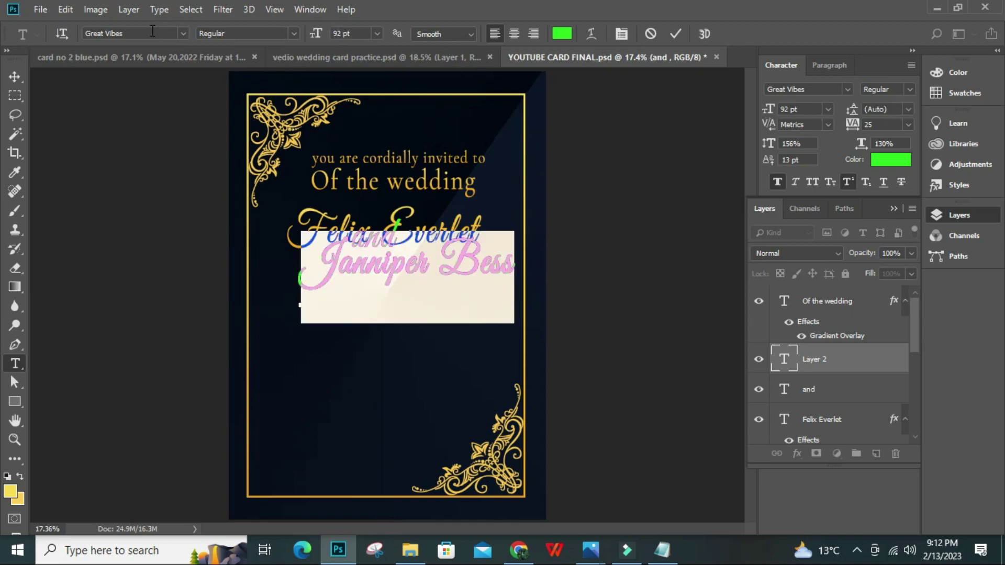
left_click(679, 37)
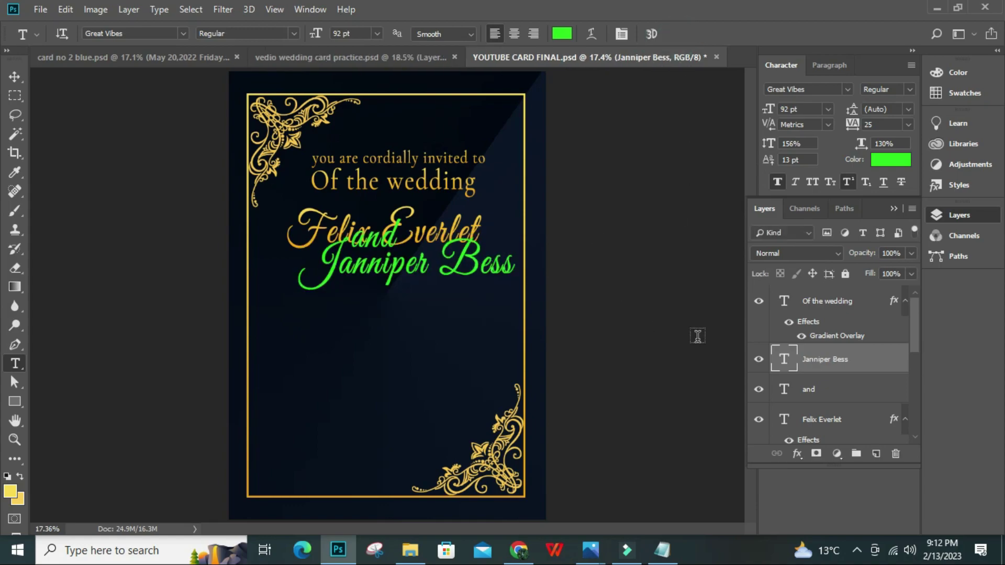
Apply the copied gold gradient layer style to the second partner's name layer and the "and" layer
right_click(835, 365)
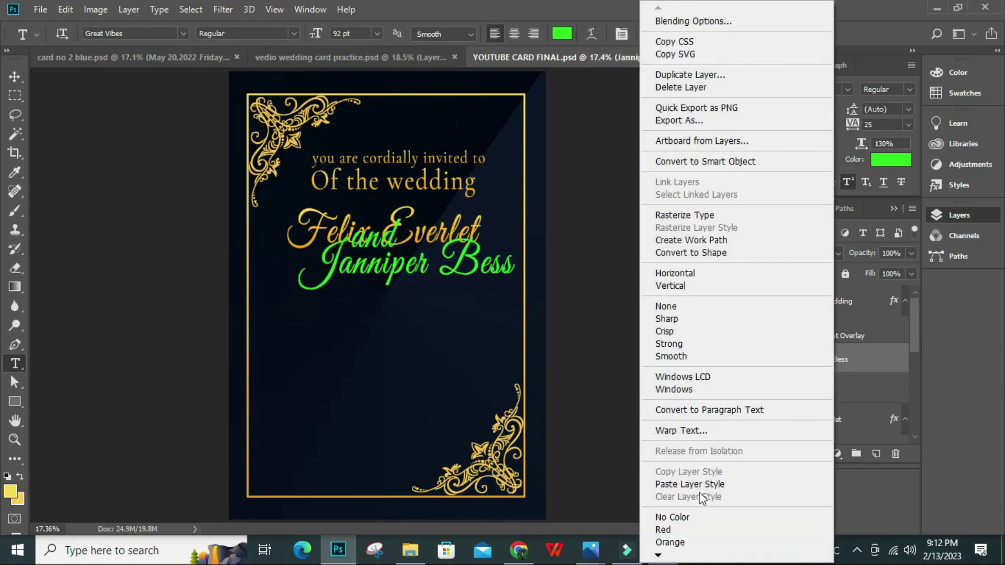
left_click(699, 484)
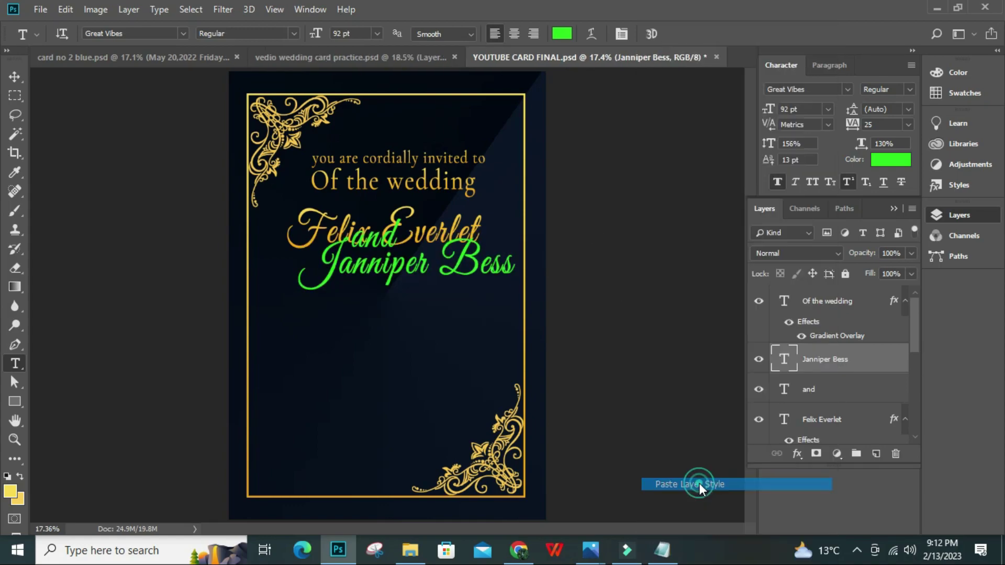
scroll(822, 374, "down", 1)
right_click(819, 363)
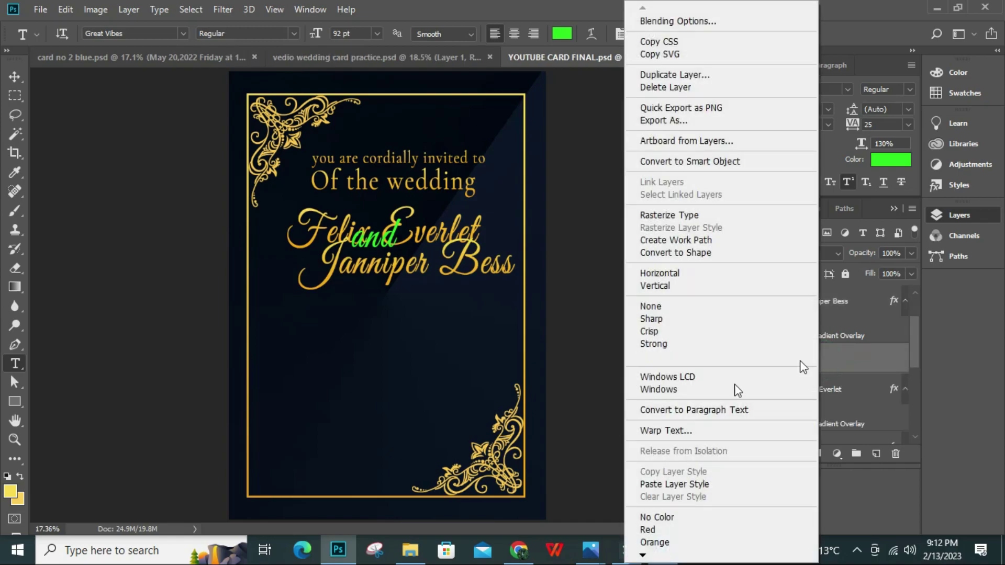
left_click(659, 484)
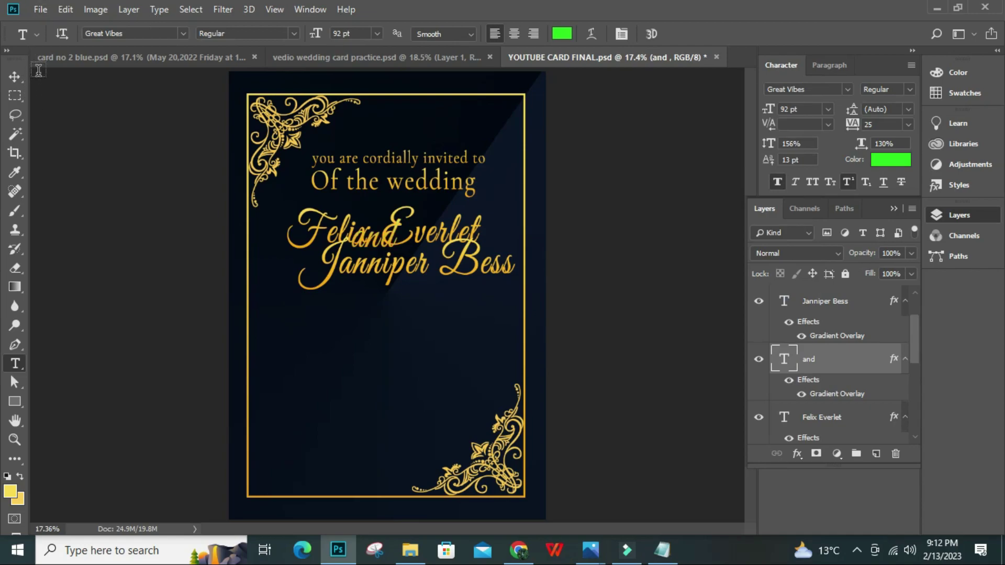
Move the second partner's name lower, centred horizontally on the card, leaving a gap below the first partner's name
left_click(15, 77)
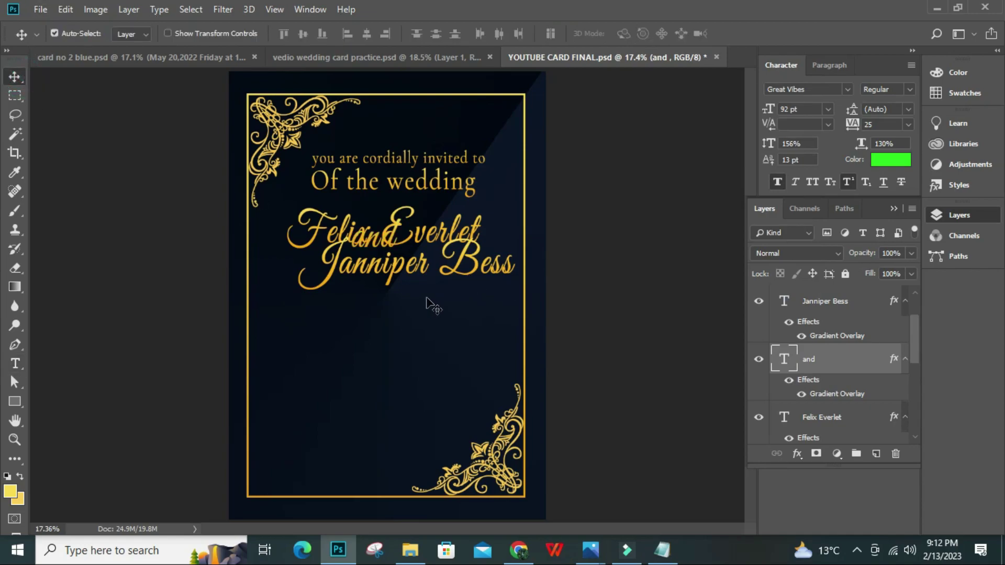
left_click_drag(403, 280, 378, 311)
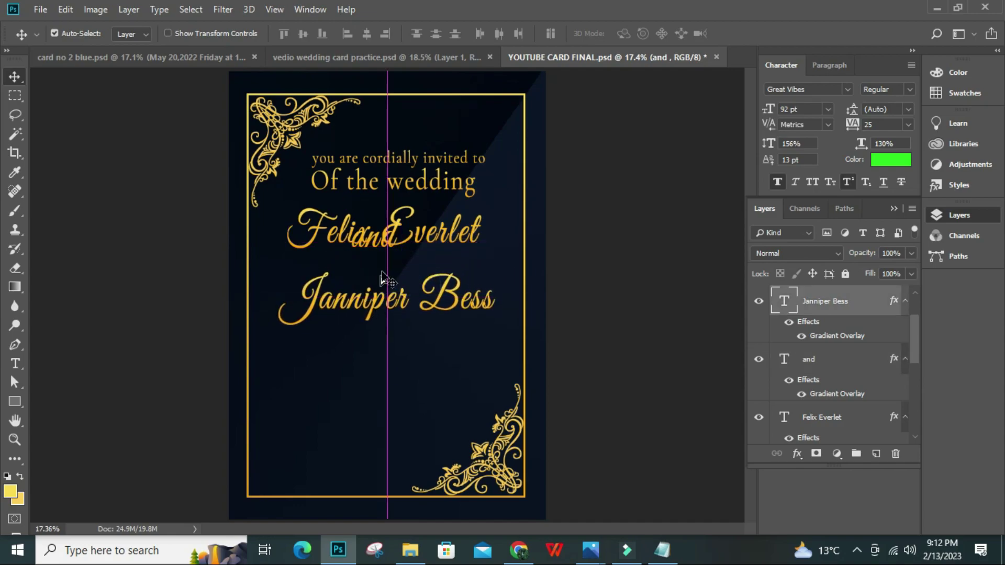
Move the word "and" down between the two names and shift the second partner's name slightly to the left
left_click(376, 243)
left_click_drag(377, 254, 387, 273)
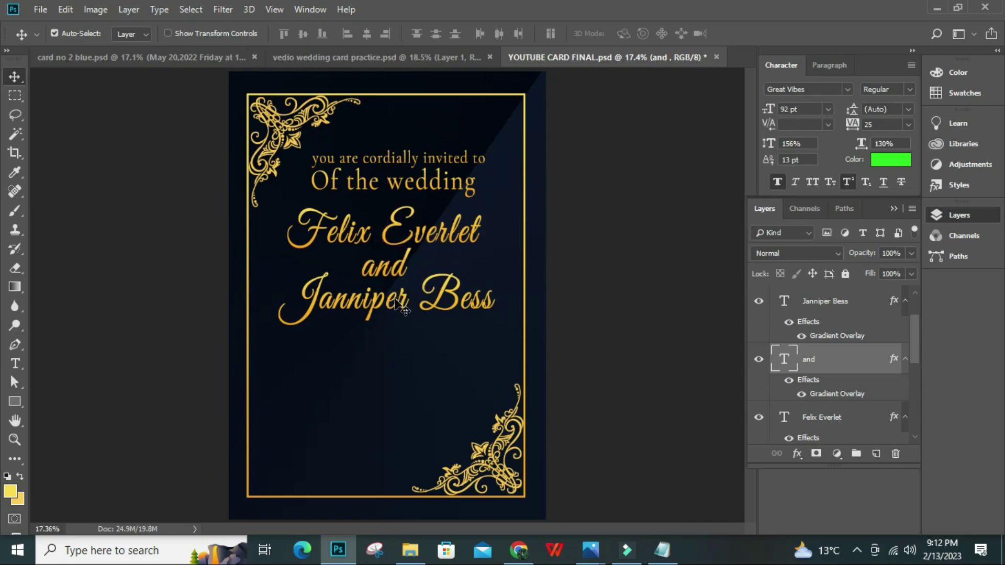
left_click(396, 301)
left_click_drag(394, 300, 411, 274)
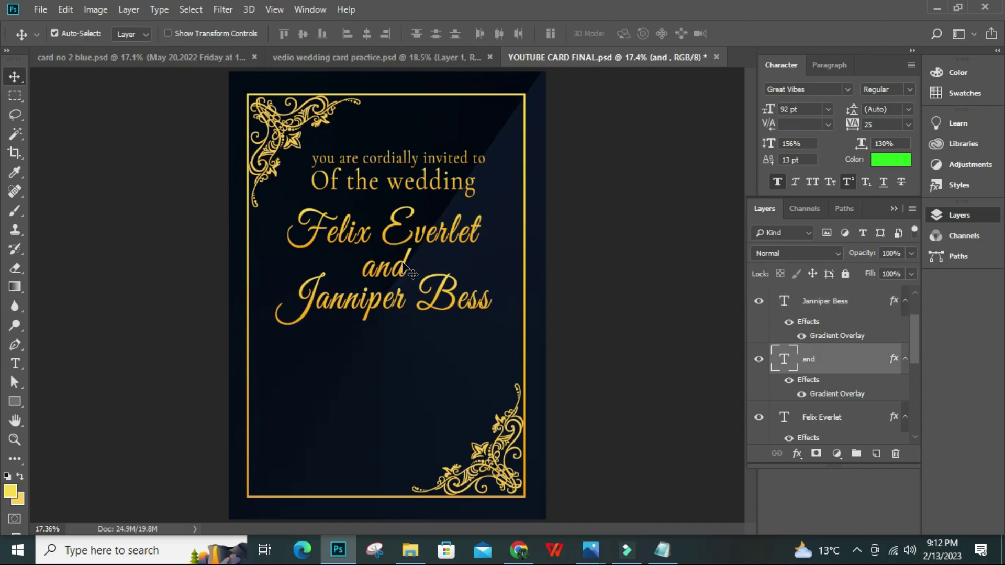
Draw a rectangle about 1020 × 277 px below the second partner's name, on a new layer above "Of the wedding"
left_click(14, 401)
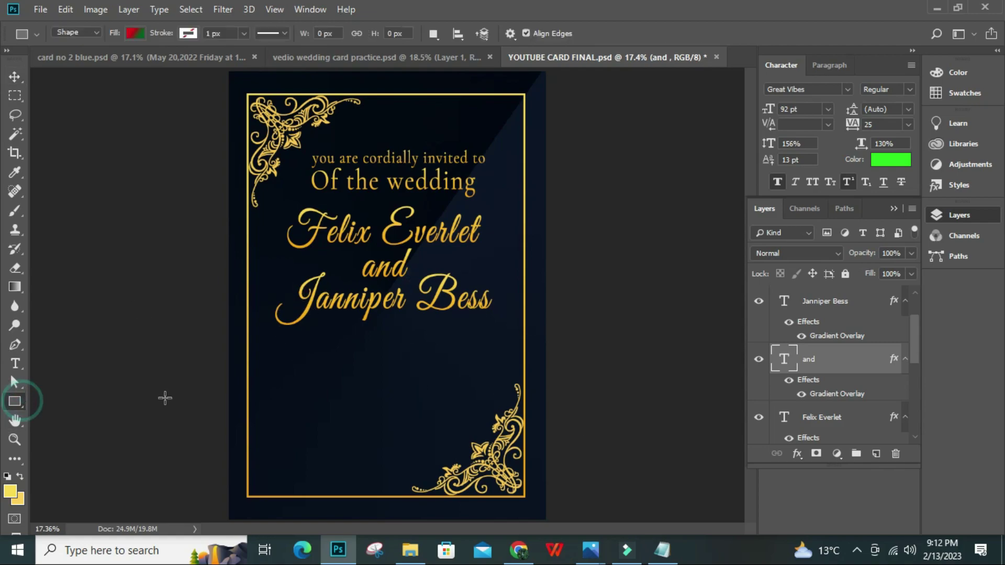
scroll(848, 316, "up", 2)
left_click(846, 300)
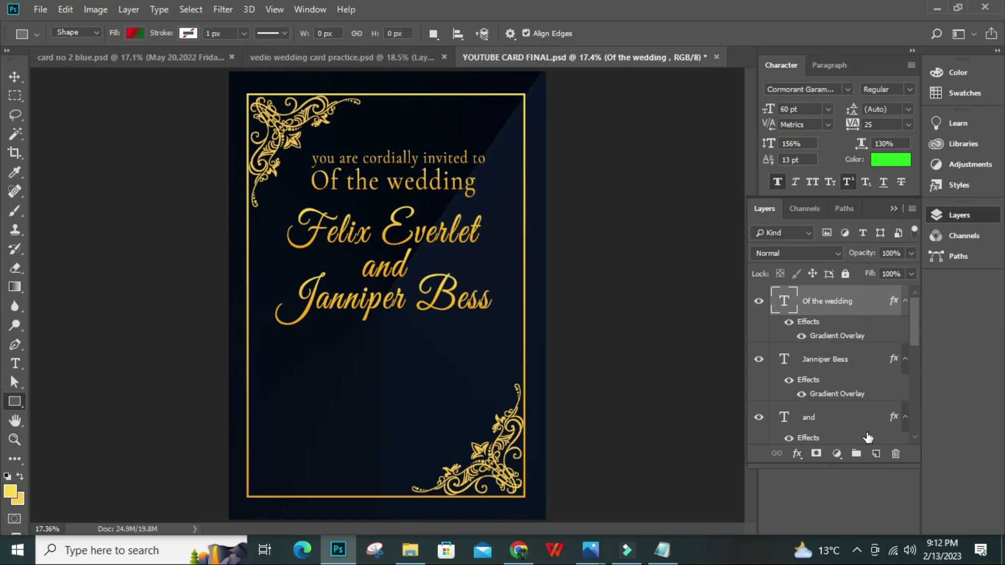
left_click(876, 453)
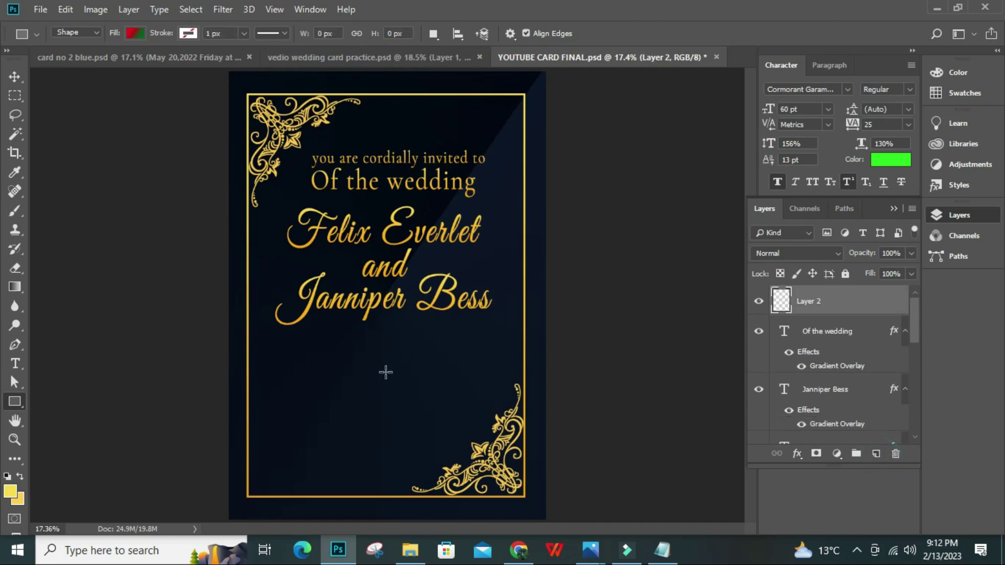
left_click_drag(319, 341, 449, 376)
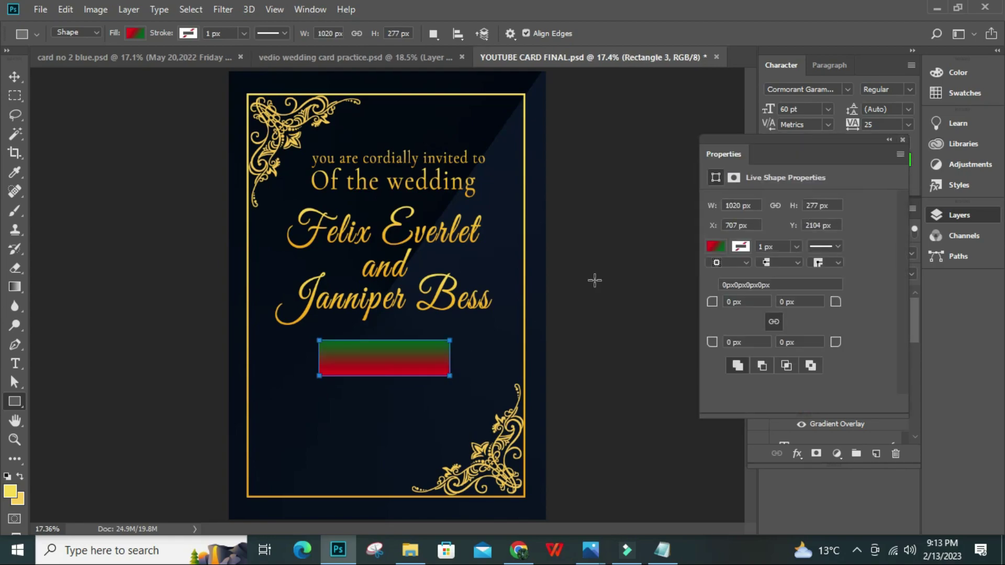
left_click(902, 139)
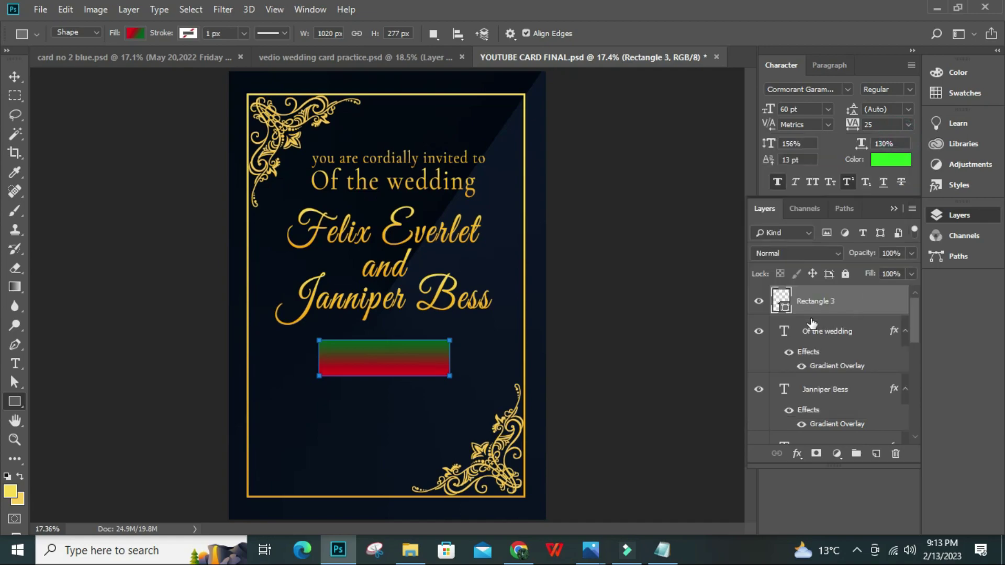
Paste the copied gold gradient layer style onto the new rectangle
right_click(818, 303)
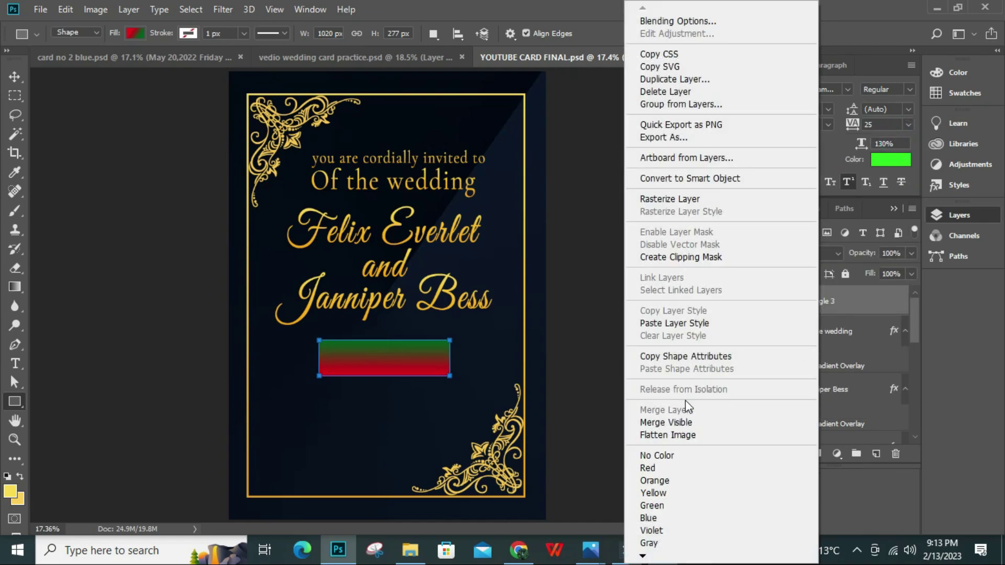
right_click(854, 301)
right_click(858, 301)
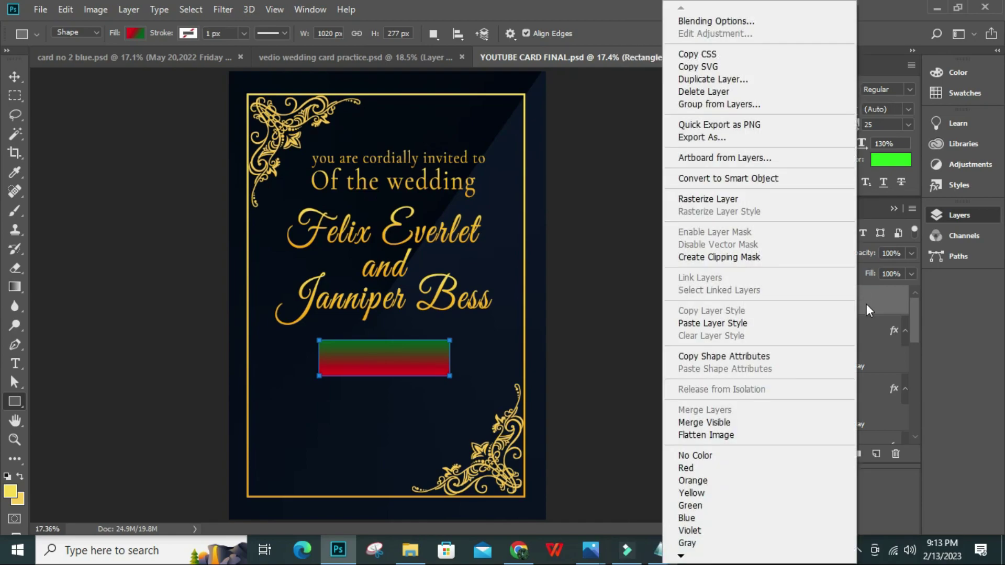
left_click(732, 323)
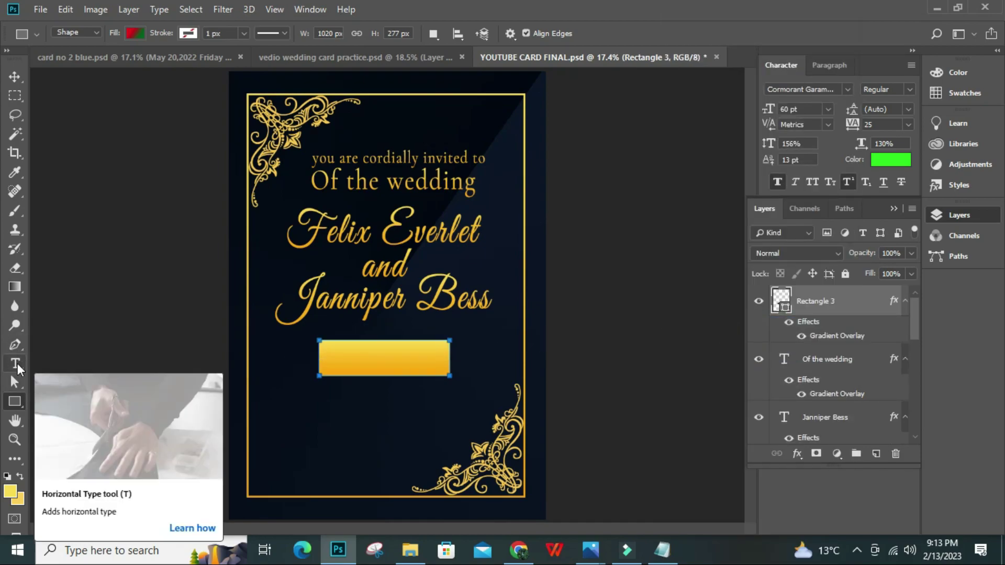
Start a new horizontal text layer below the gold rectangle
left_click(15, 364)
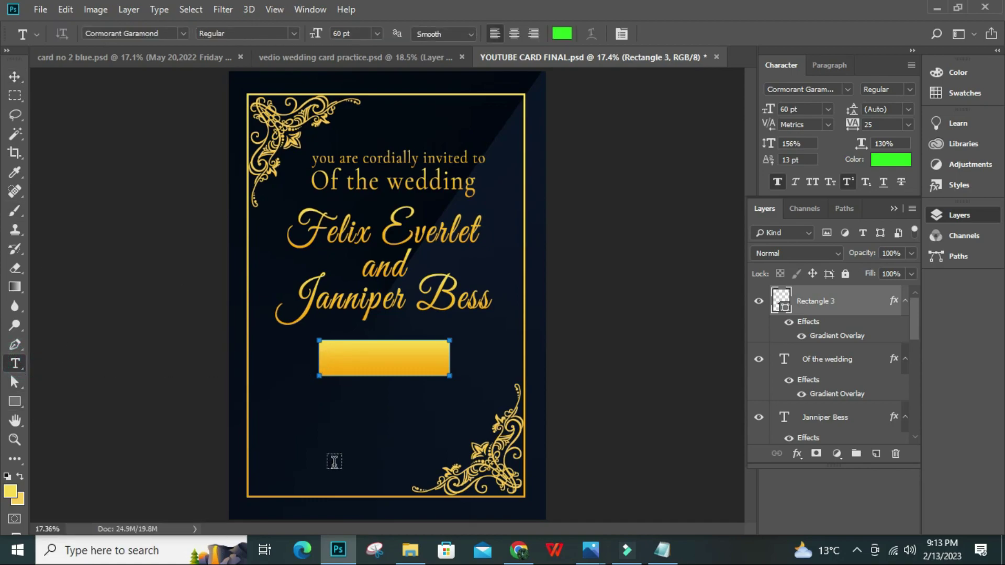
left_click(332, 410)
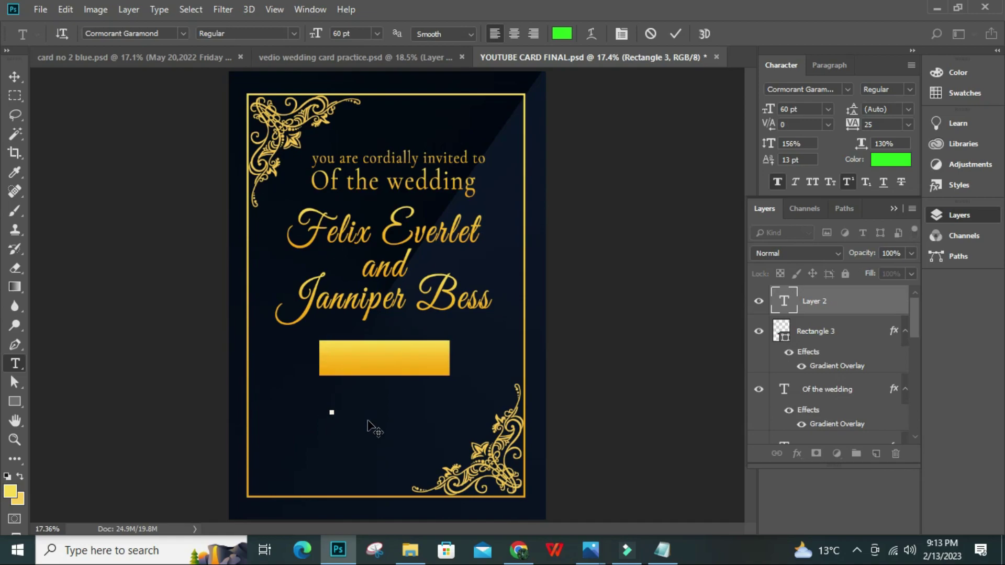
type("save the time")
key("ctrl")
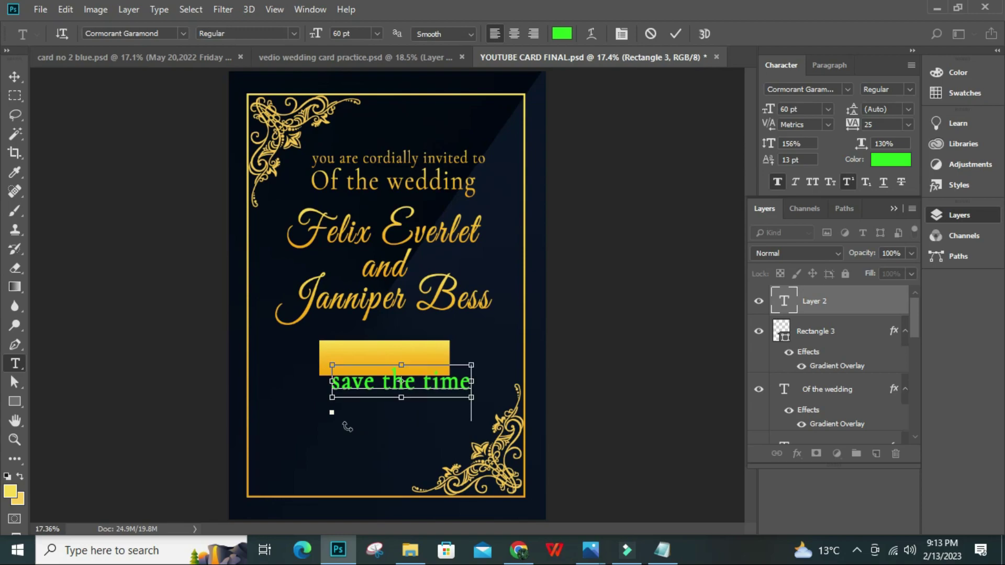
key("ctrl+a")
key("BackSpace")
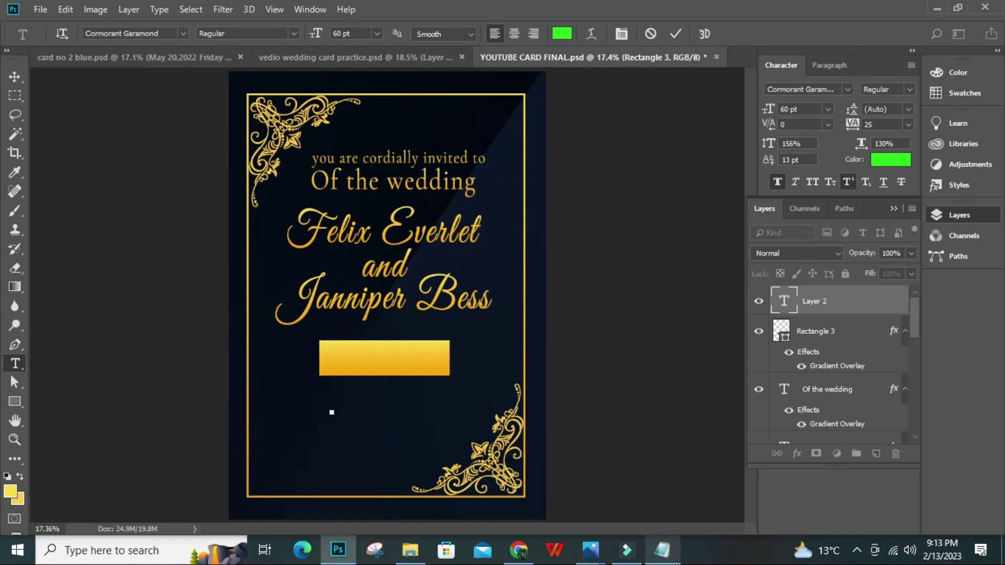
Copy "Save the Date" from the Notepad text into the empty text layer in Photoshop
left_click(662, 550)
left_click_drag(2, 243, 133, 259)
key("ctrl+c")
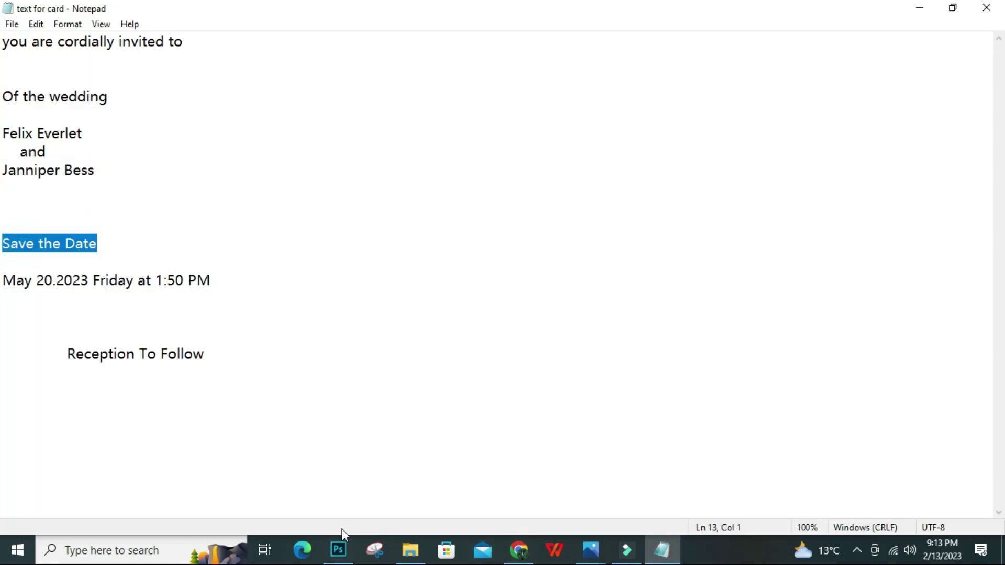
left_click(338, 549)
key("ctrl+v")
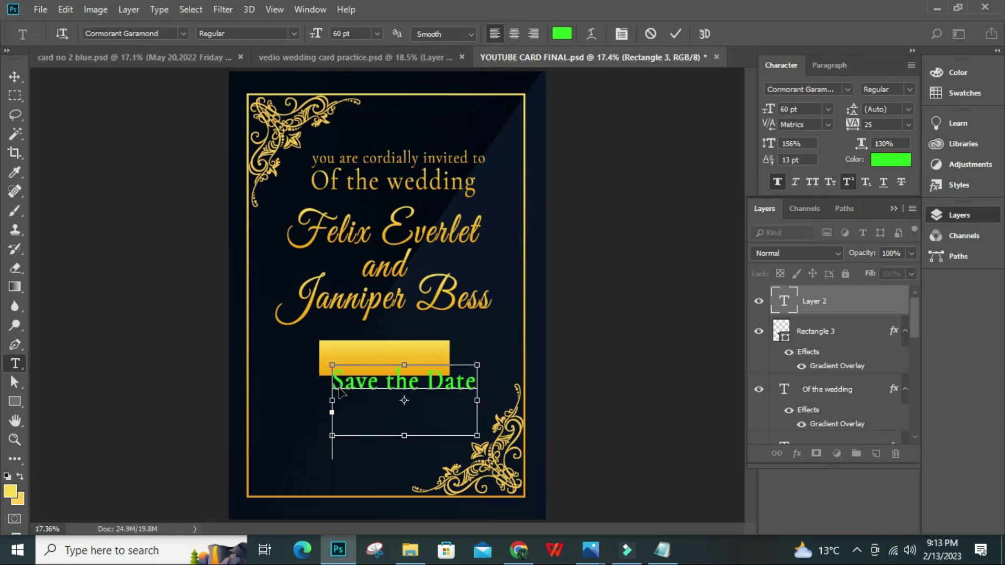
Set the font of the whole "Save the Date" text to Great Vibes and commit the text
key("ctrl+a")
left_click(162, 35)
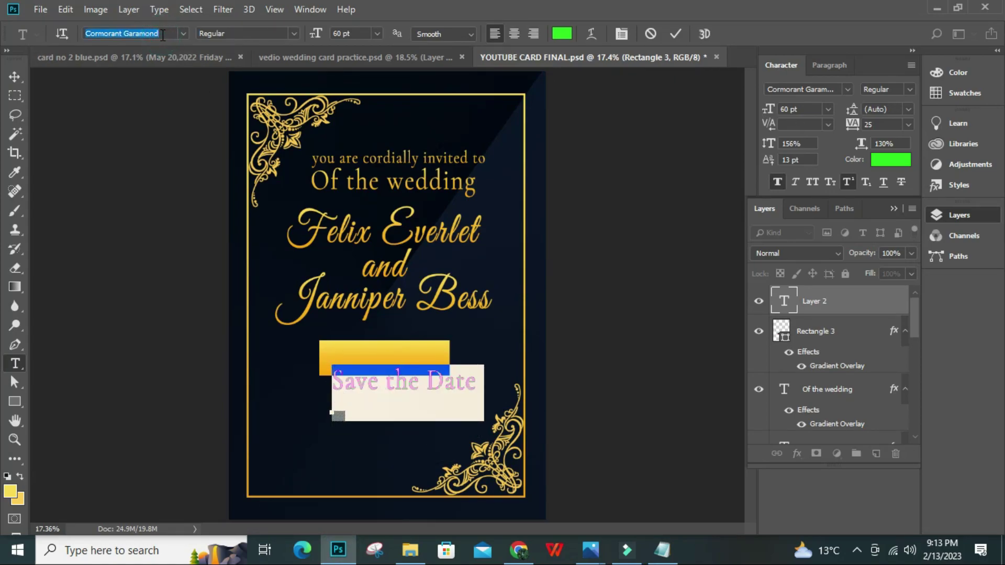
type("grea")
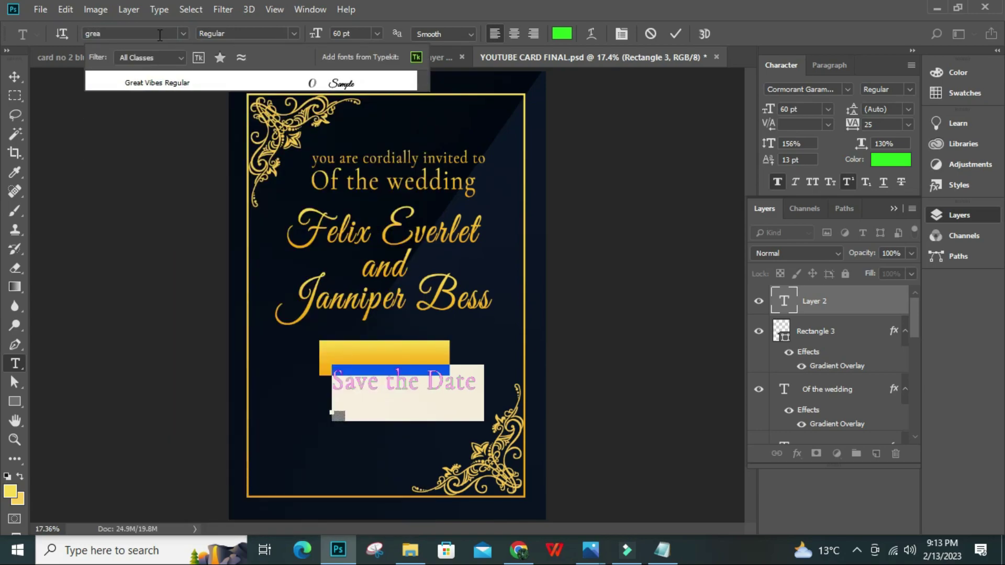
key("Return")
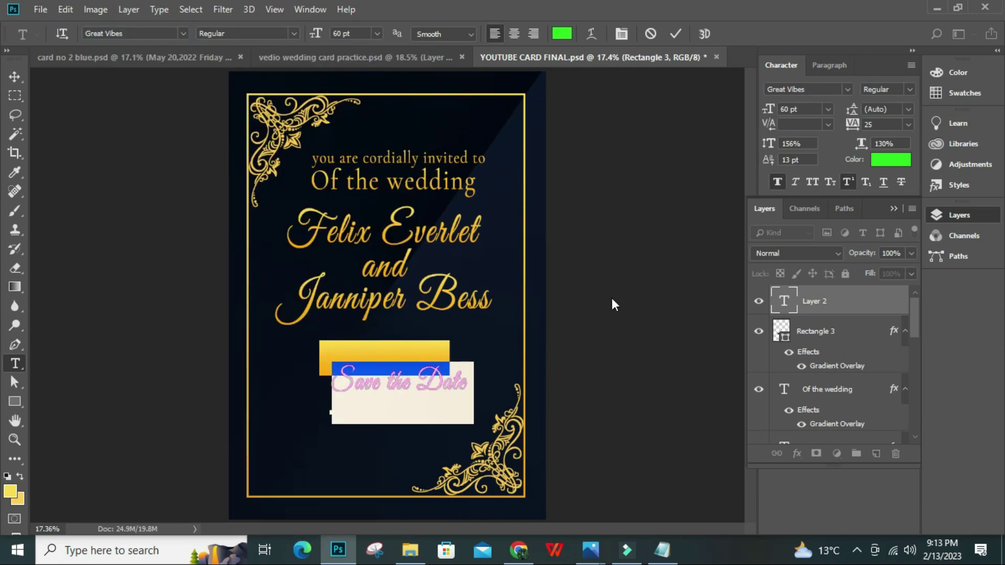
left_click(677, 34)
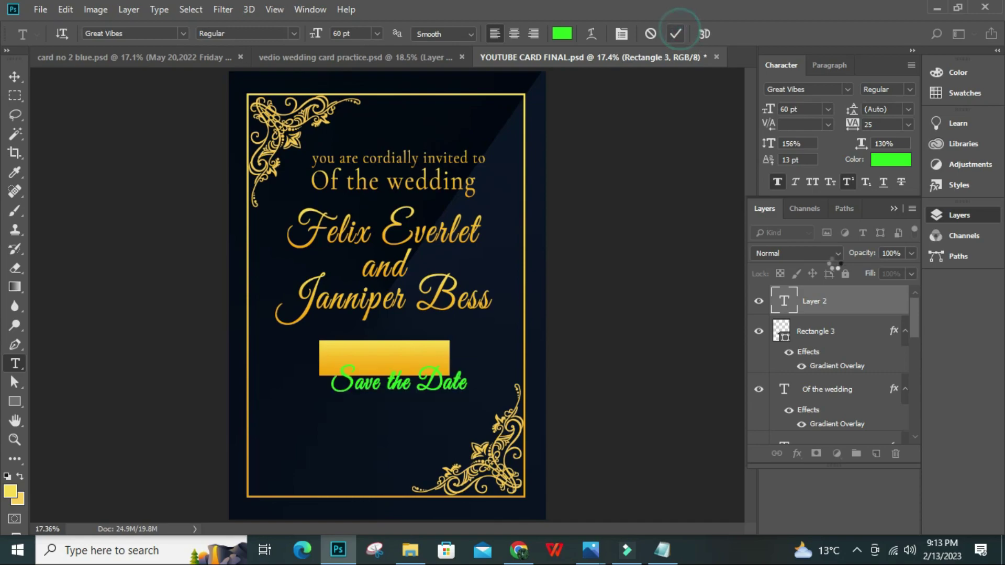
Sample the card's dark navy background with the Eyedropper and recolour the "Save the Date" text to 050c19
right_click(826, 314)
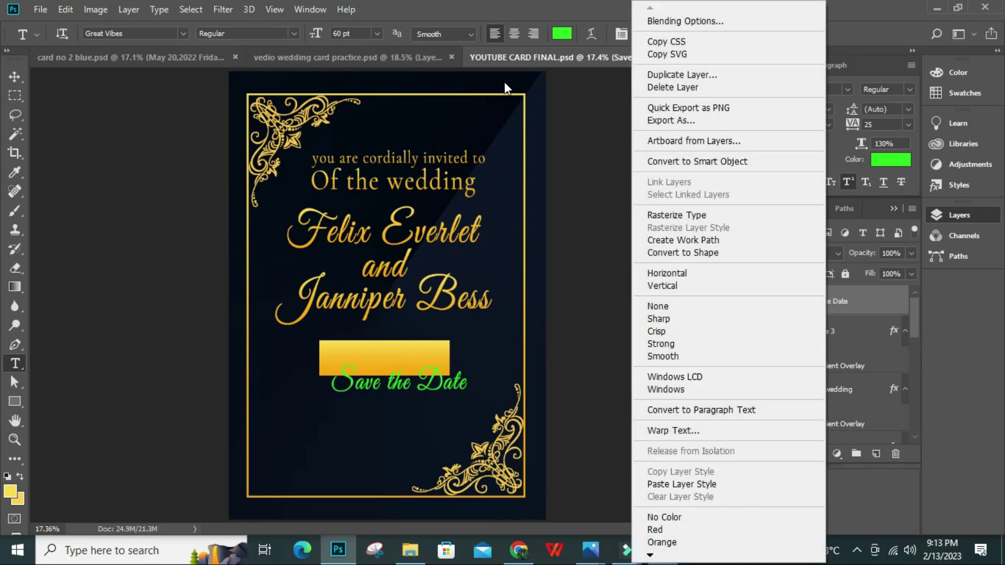
left_click(278, 361)
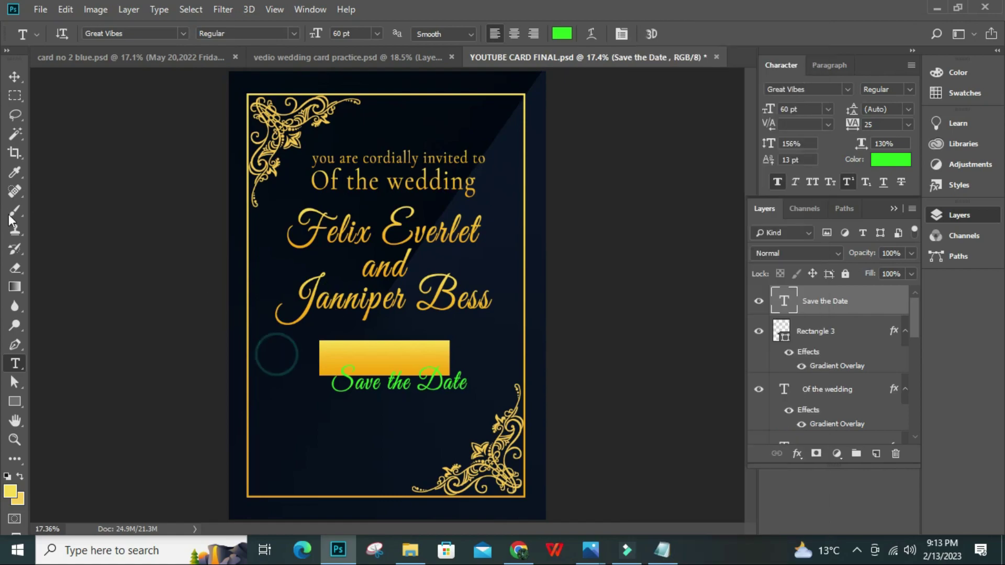
left_click(15, 172)
left_click(272, 273)
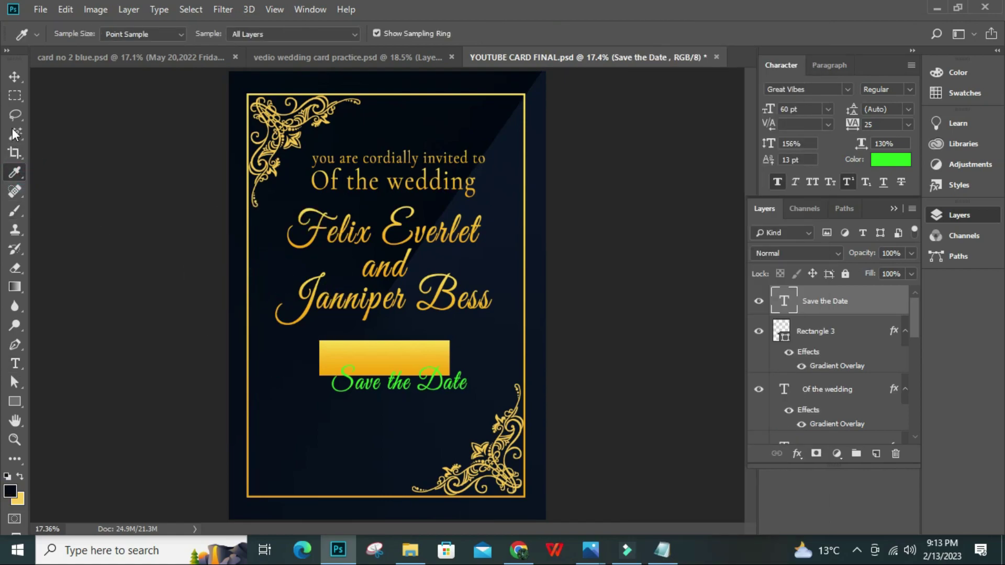
left_click(15, 76)
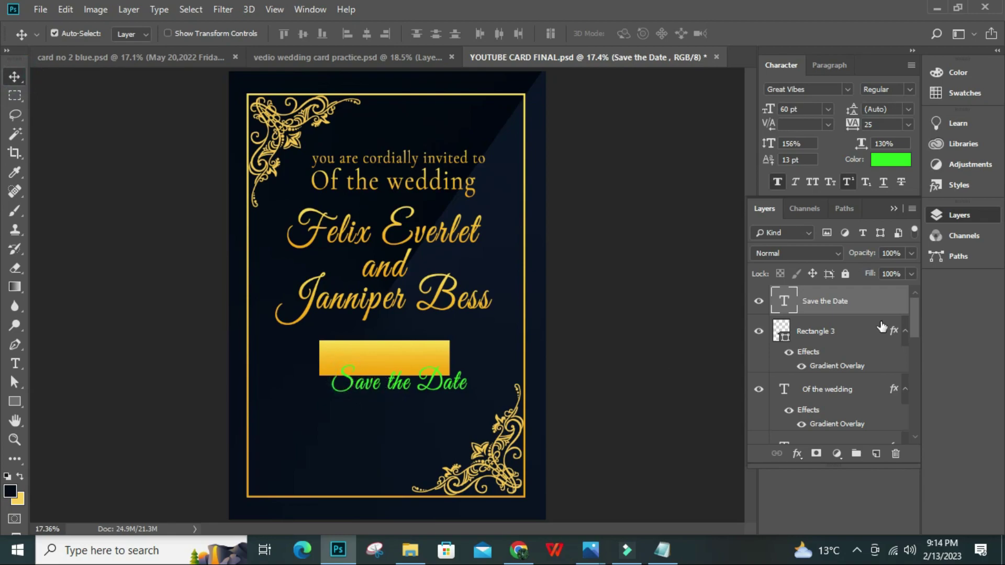
left_click(14, 363)
left_click(561, 33)
left_click(10, 491)
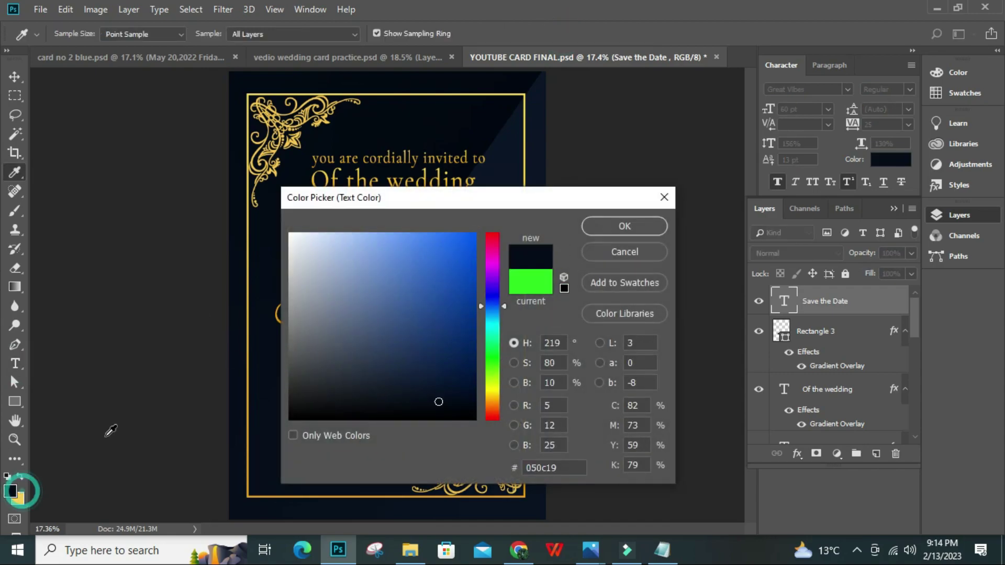
left_click(626, 225)
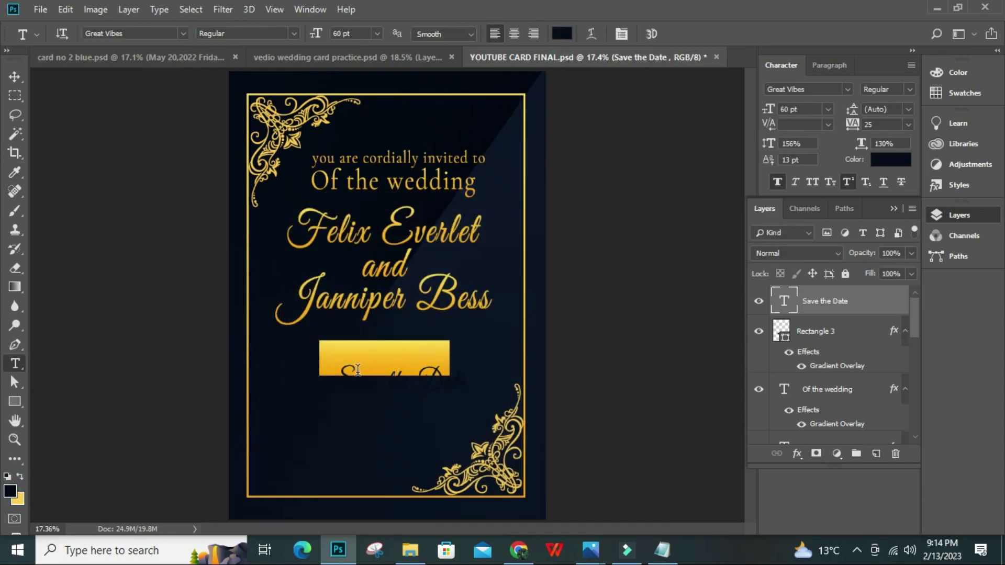
Move the "Save the Date" text up onto the gold rectangle, starting at the rectangle's left edge
left_click(15, 77)
left_click(342, 368)
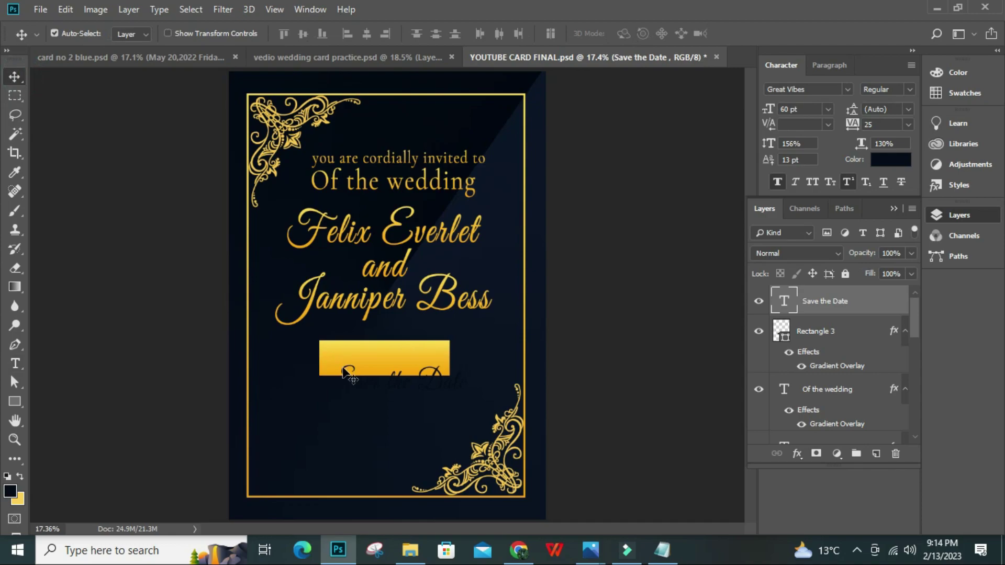
left_click_drag(339, 352, 332, 351)
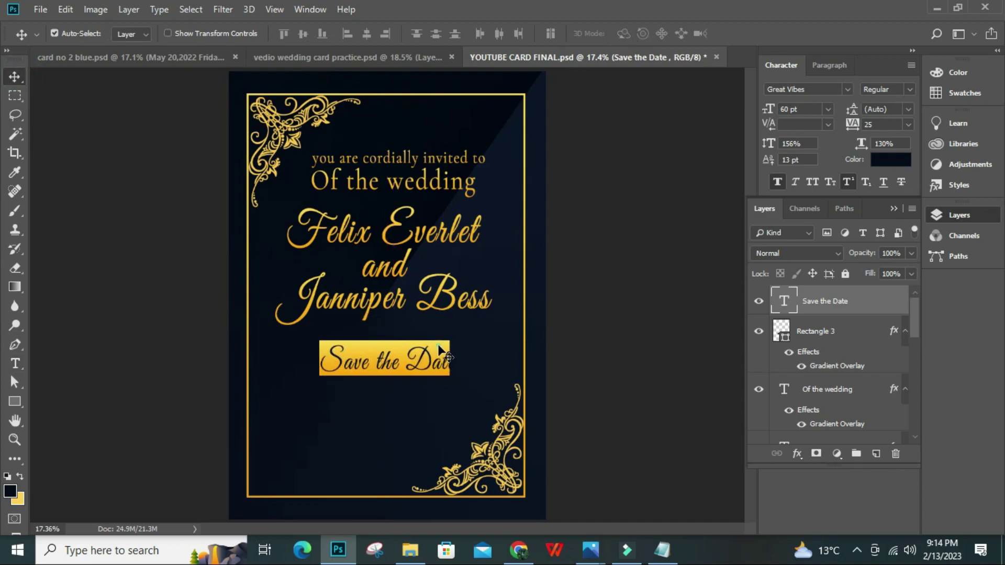
key("ctrl+t")
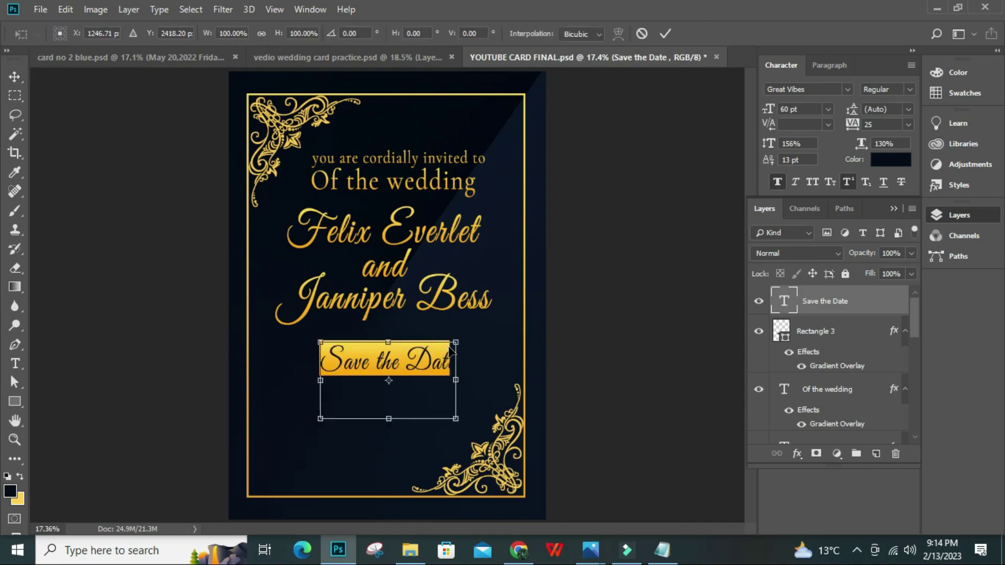
left_click(455, 379)
left_click_drag(455, 379, 473, 395)
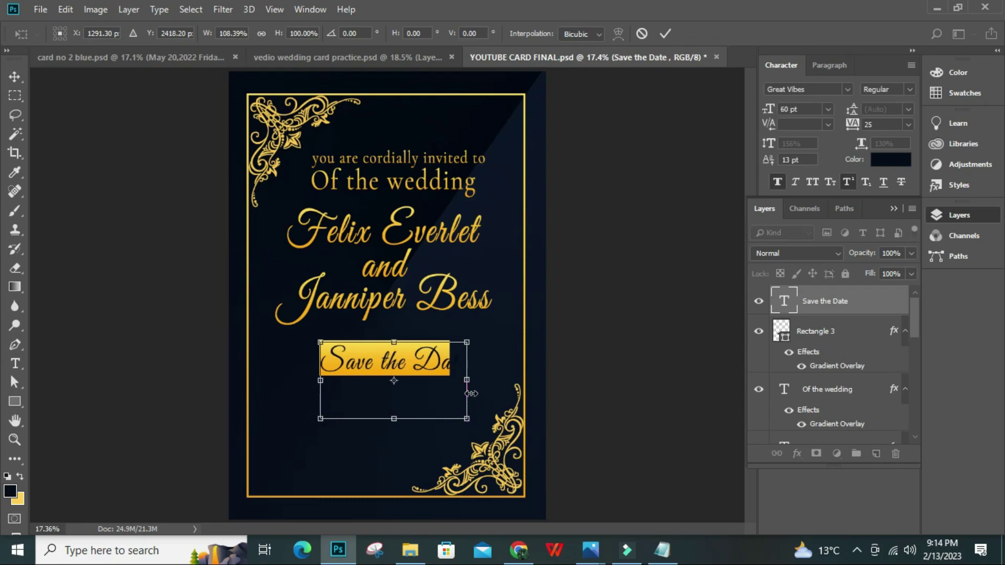
left_click(642, 34)
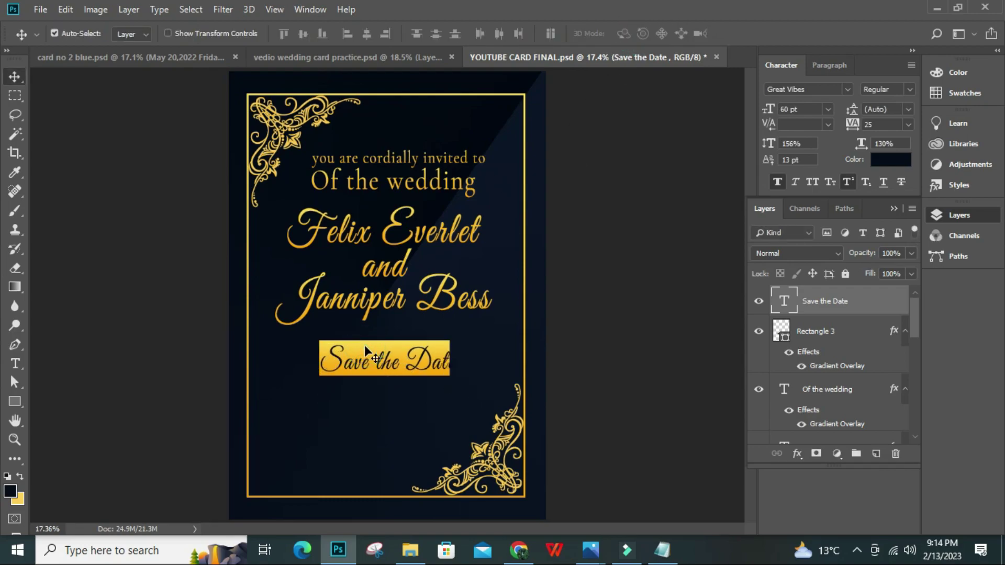
key("ctrl+t")
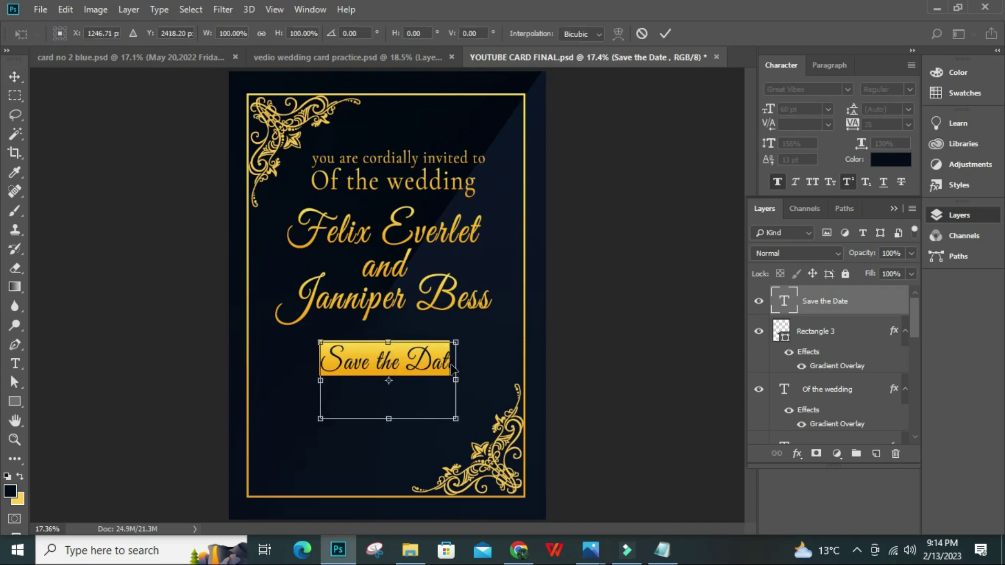
left_click(642, 34)
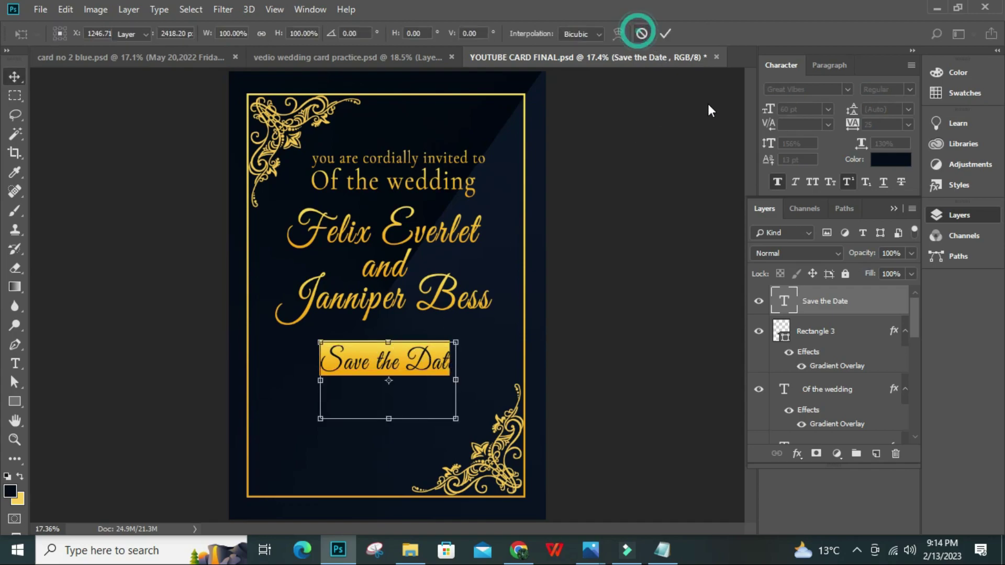
Widen the gold banner rectangle to about 113.73% so it spans the whole "Save the Date" text, and apply the transform
left_click(823, 332)
key("ctrl+t")
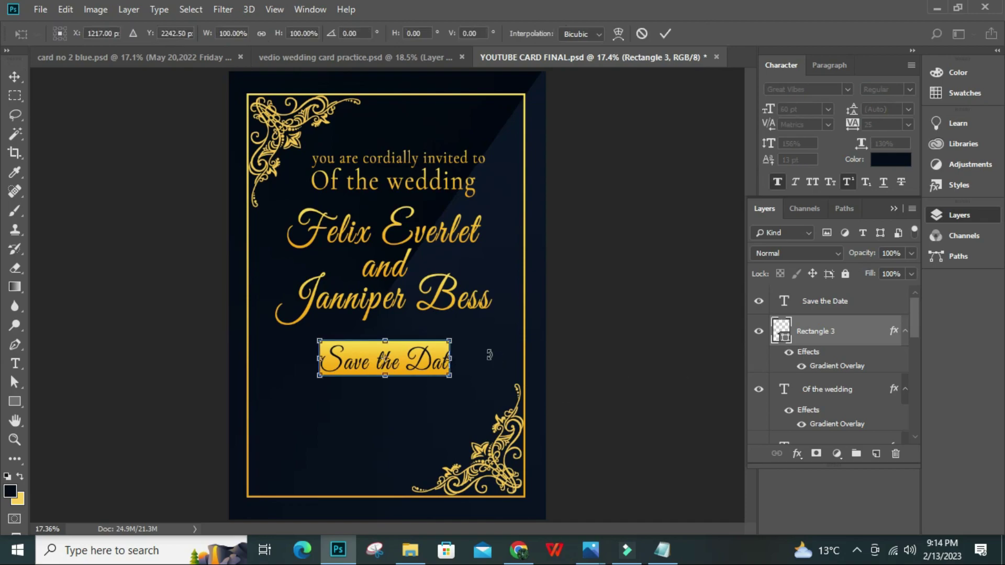
left_click_drag(448, 358, 467, 356)
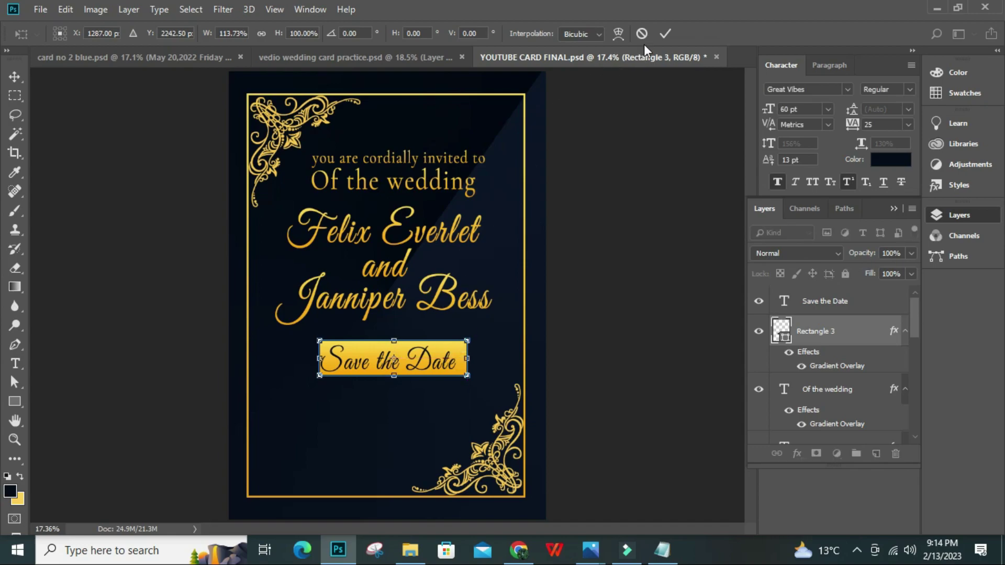
left_click(664, 34)
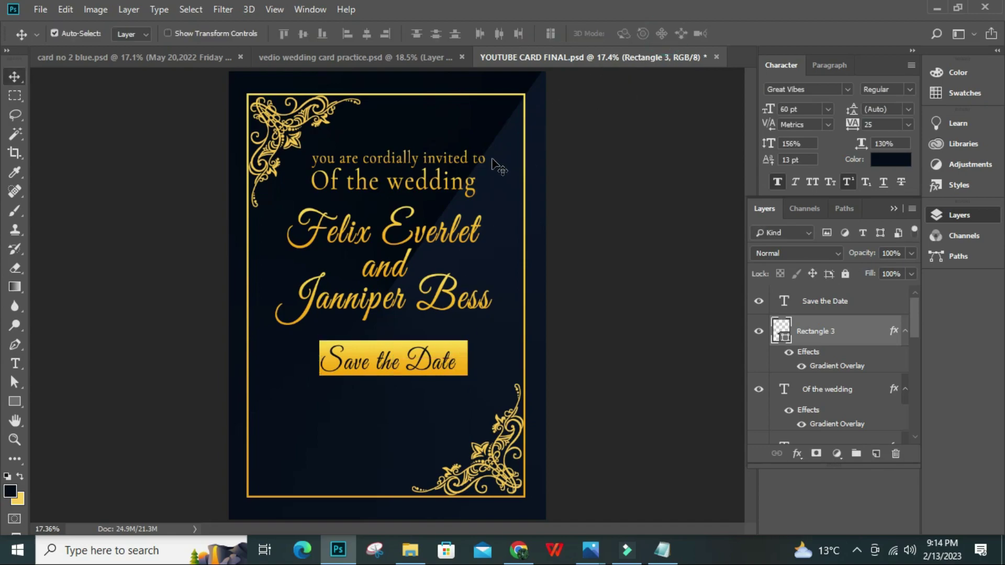
Nudge the gold rectangle left until it is centred behind the "Save the Date" text
key("shift+Left")
key("shift+Left")
key("shift+Left")
key("shift+Left")
key("shift+Left")
key("shift+Left")
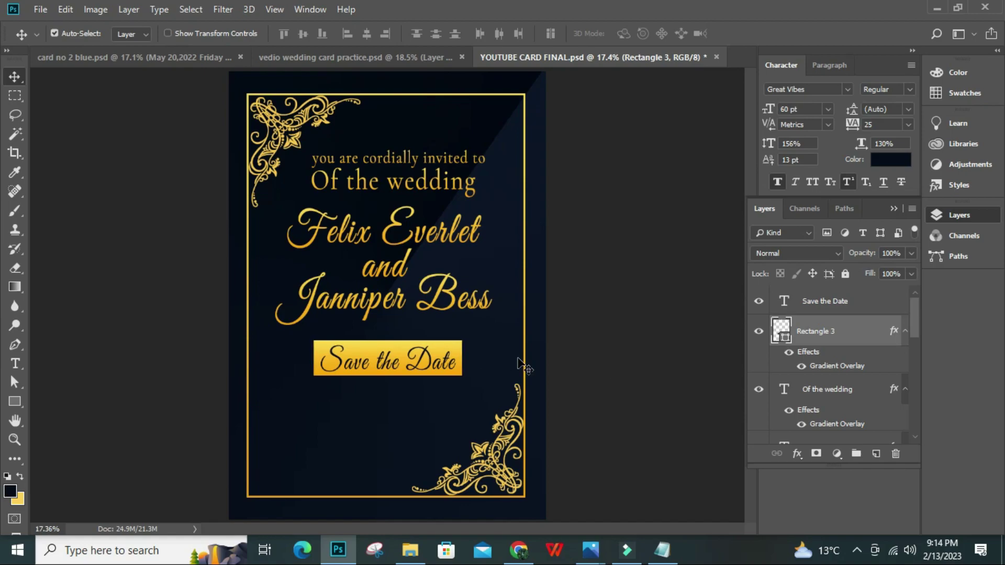
Copy "May 20.2023 Friday at 1:50 PM" from the Notepad text into a new Photoshop text layer below the banner
left_click(8, 363)
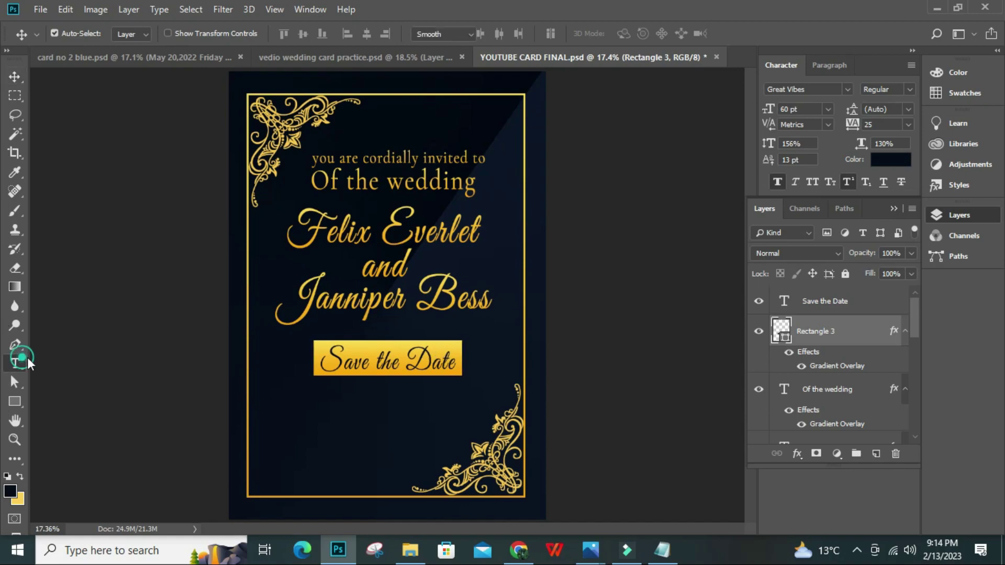
left_click(306, 401)
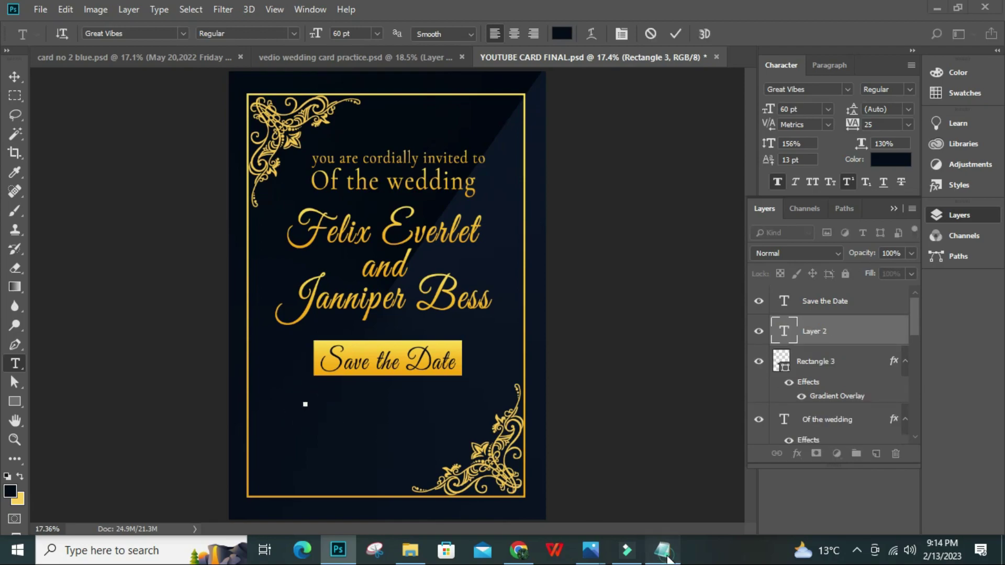
left_click(662, 550)
left_click_drag(6, 281, 218, 287)
key("ctrl+c")
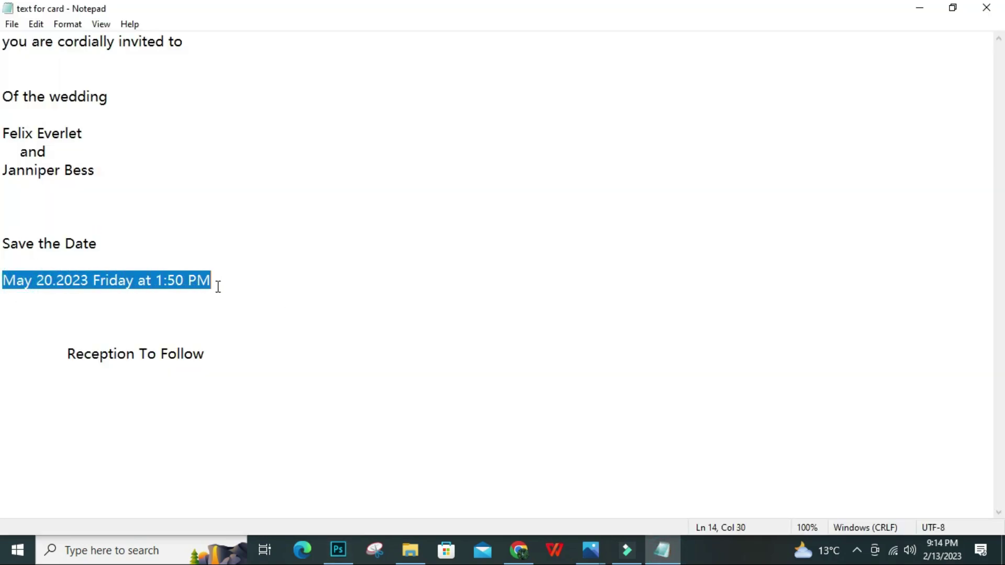
left_click(350, 546)
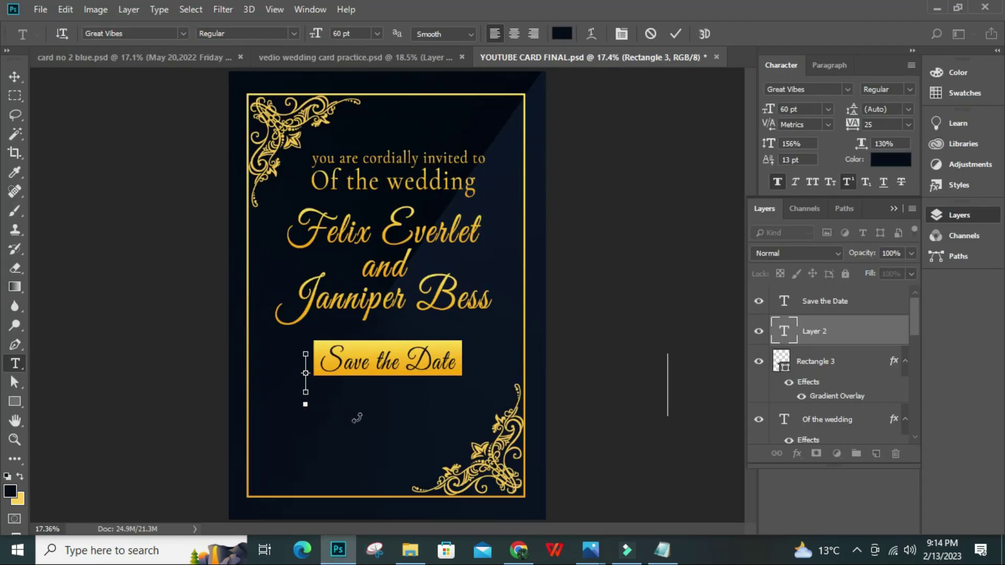
key("ctrl+v")
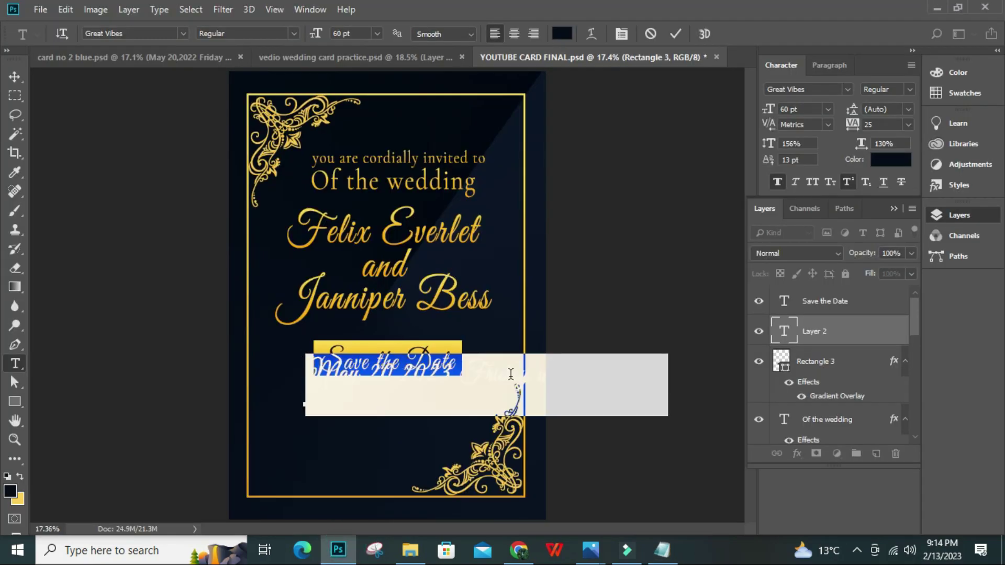
Commit the date text and paste the copied gold gradient layer style onto its layer
left_click(835, 331)
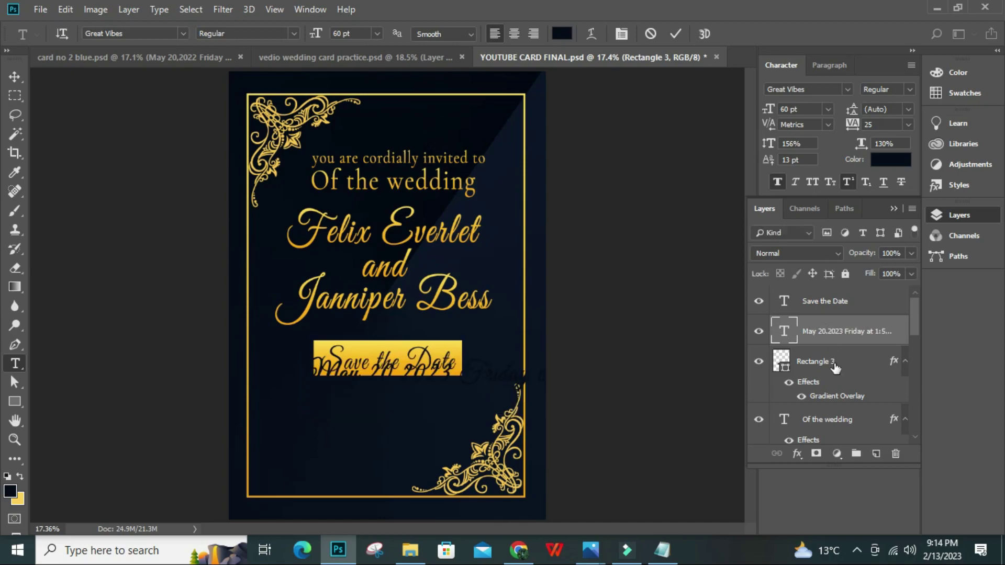
right_click(828, 341)
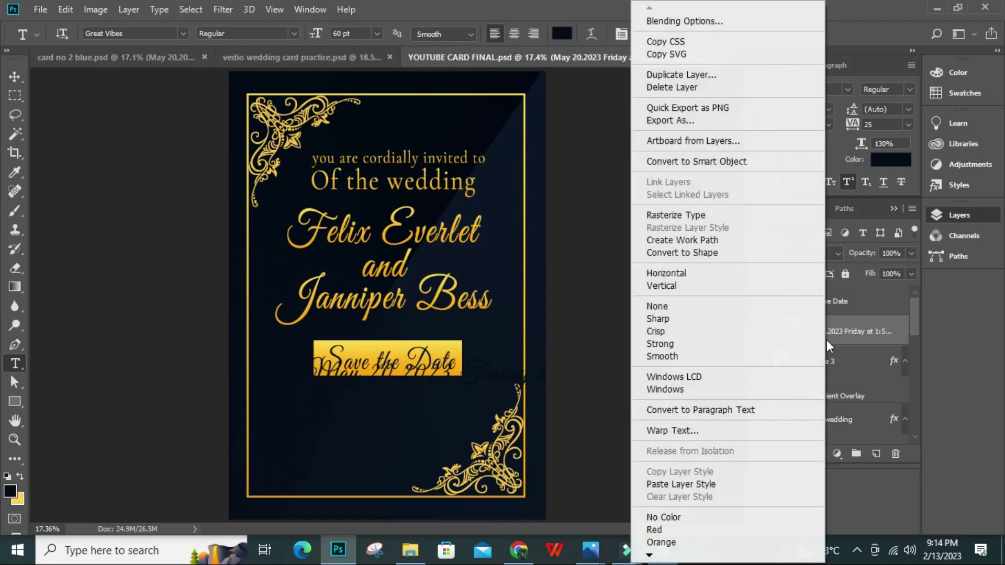
left_click(667, 483)
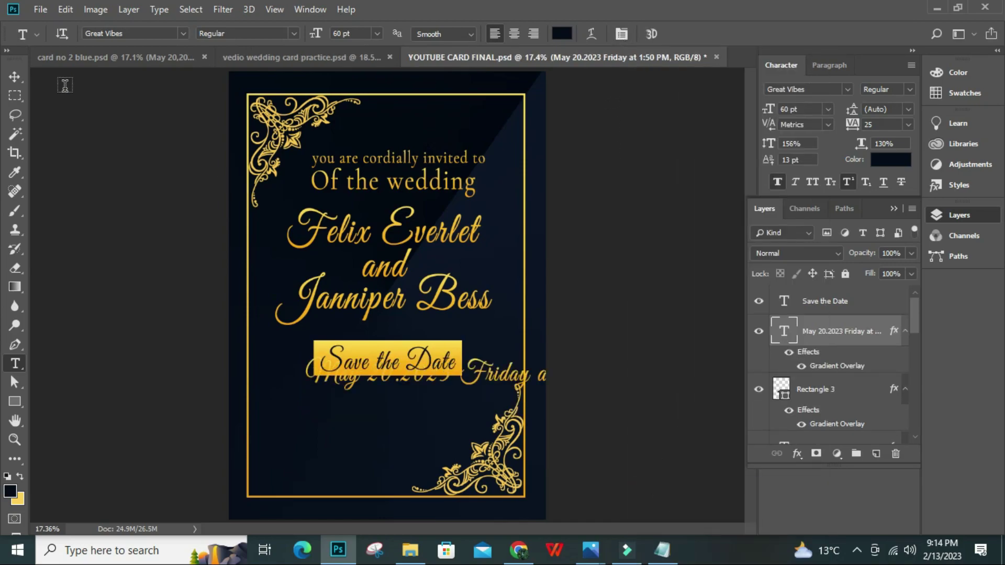
Move the date line below the "Save the Date" banner and scale it down proportionally to about 44.94%
left_click(15, 76)
left_click_drag(355, 385, 327, 402)
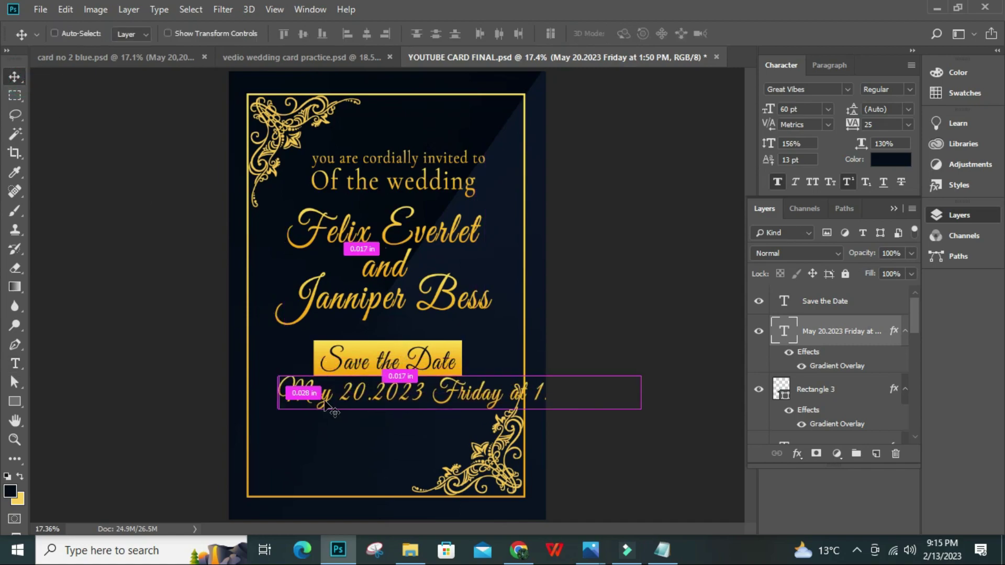
key("ctrl+t")
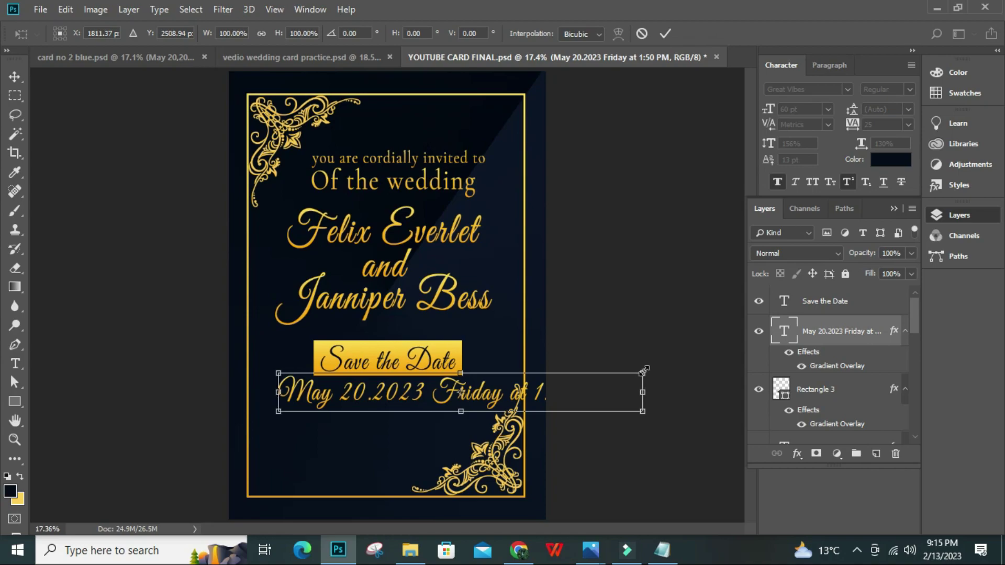
left_click_drag(643, 370, 441, 401)
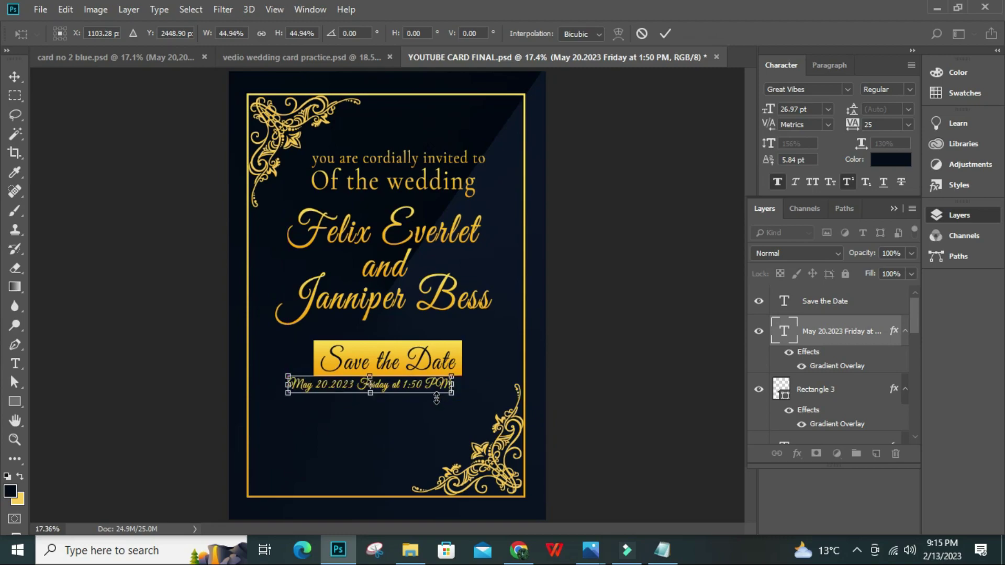
Centre the date line just beneath the "Save the Date" banner, leaving a small gap, and apply the transform
key("Down")
key("Right")
key("Right")
key("Right")
key("Right")
key("Right")
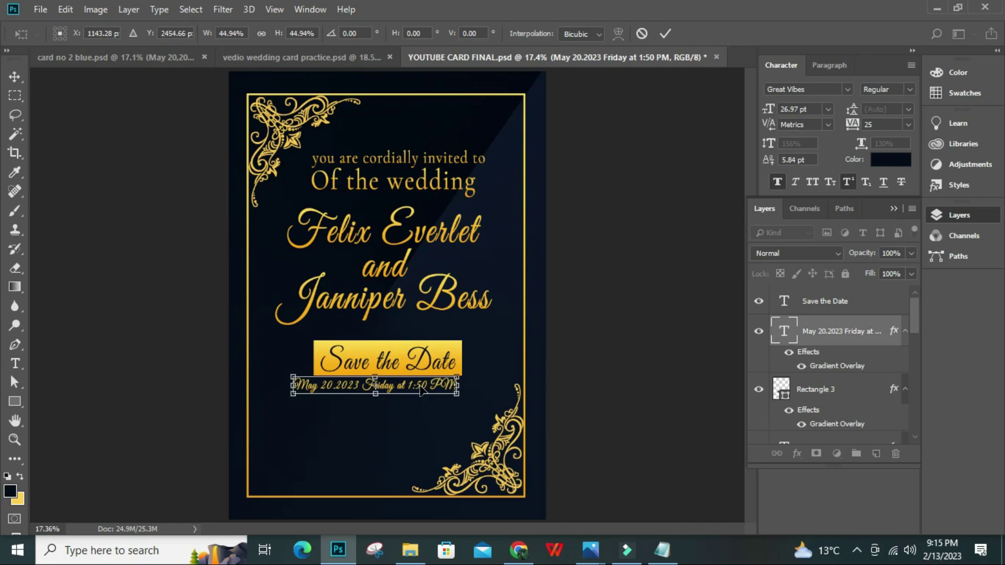
left_click_drag(422, 390, 426, 395)
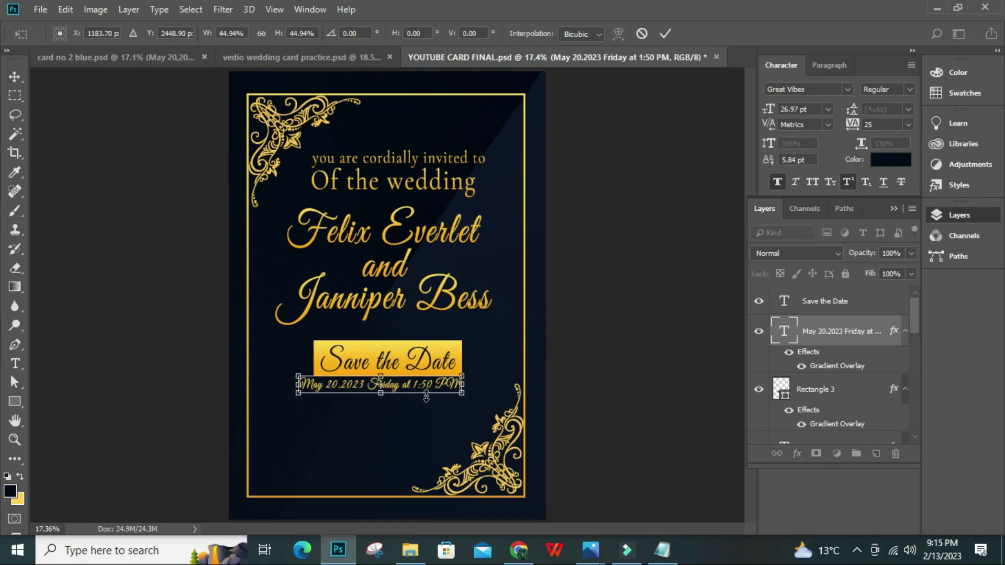
left_click_drag(427, 397, 428, 398)
key("shift+Right")
key("shift+Down")
key("shift+Right")
left_click_drag(424, 397, 427, 401)
scroll(456, 388, "up", 3)
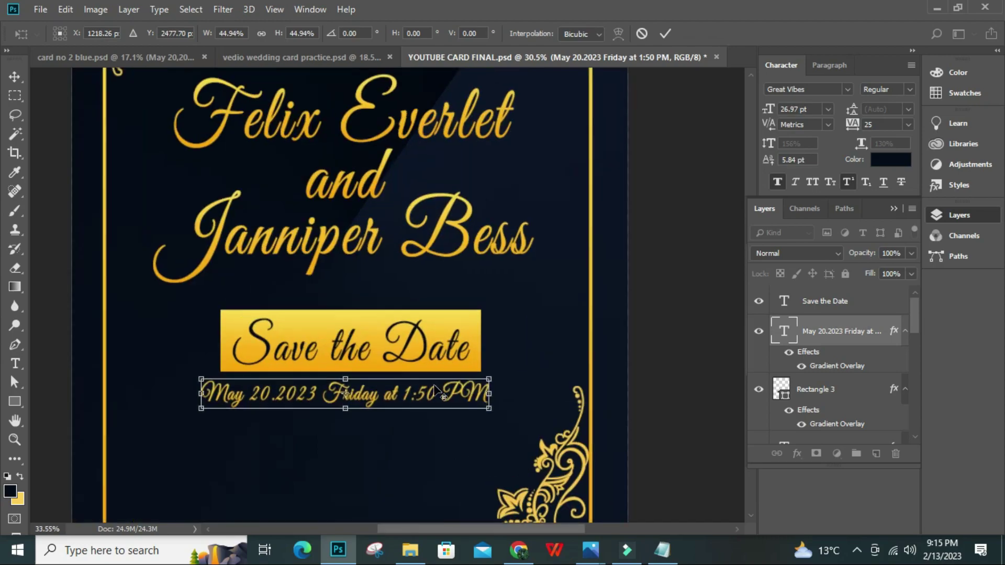
scroll(414, 422, "down", 1)
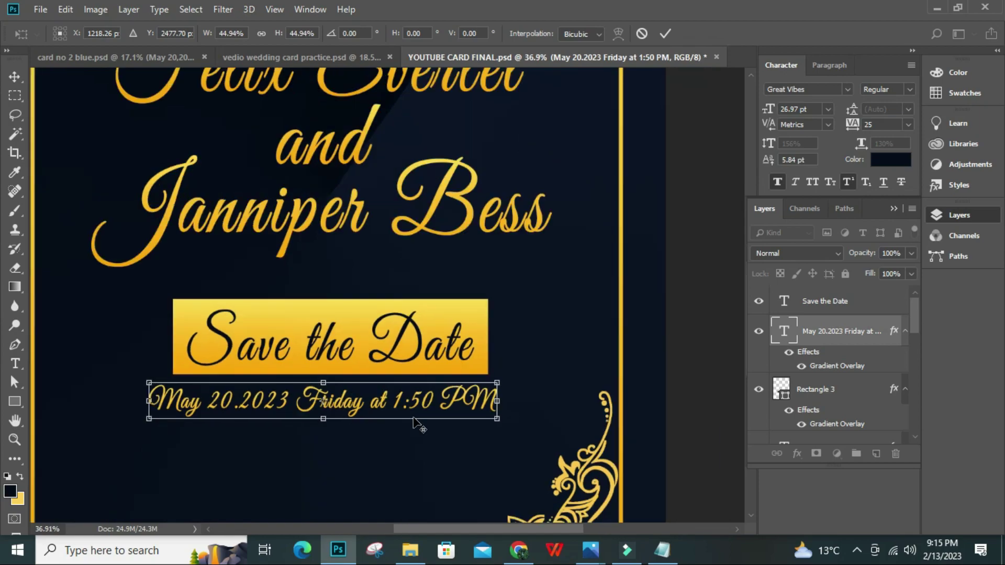
key("alt+space")
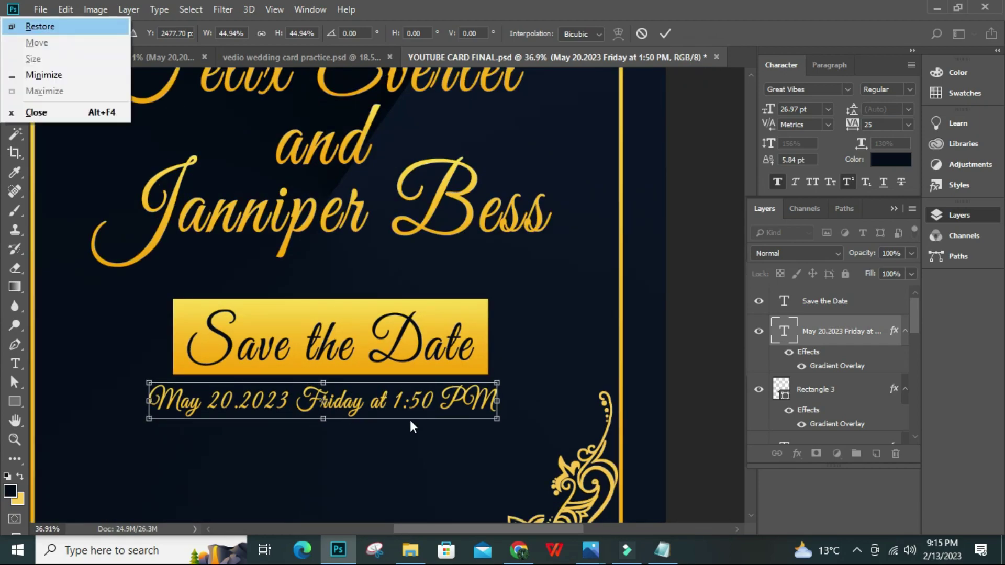
key("Escape")
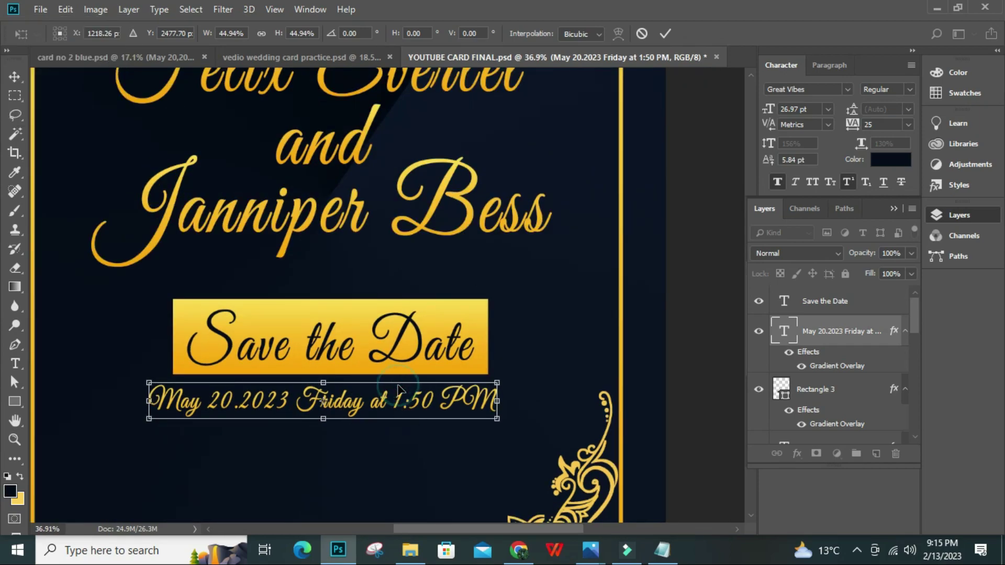
left_click_drag(399, 390, 400, 390)
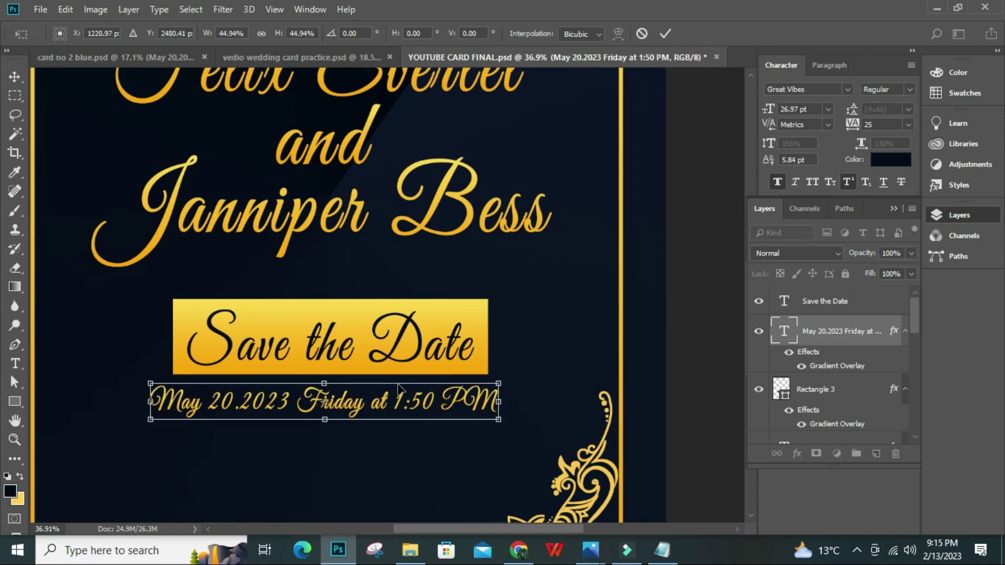
left_click(665, 33)
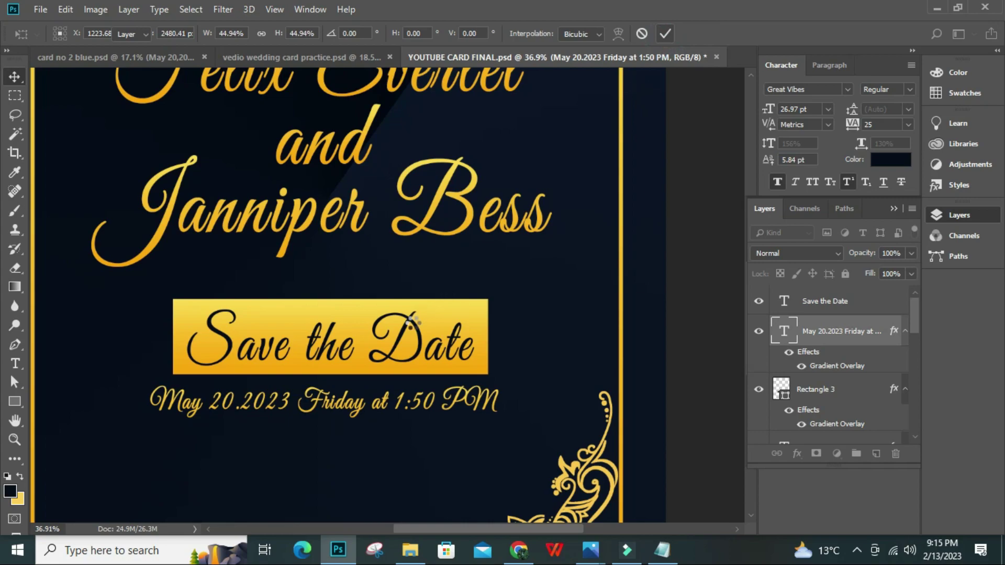
scroll(408, 335, "down", 5)
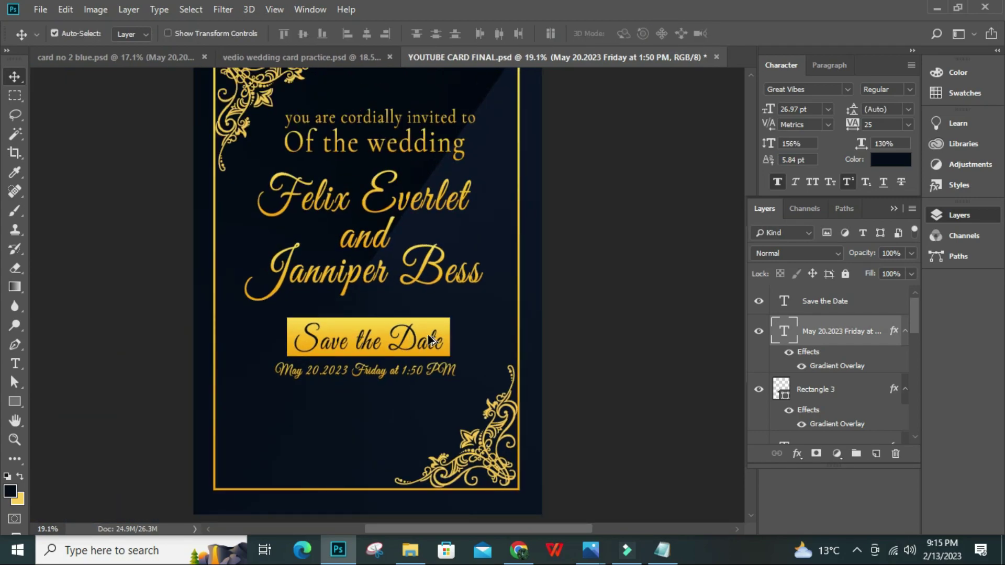